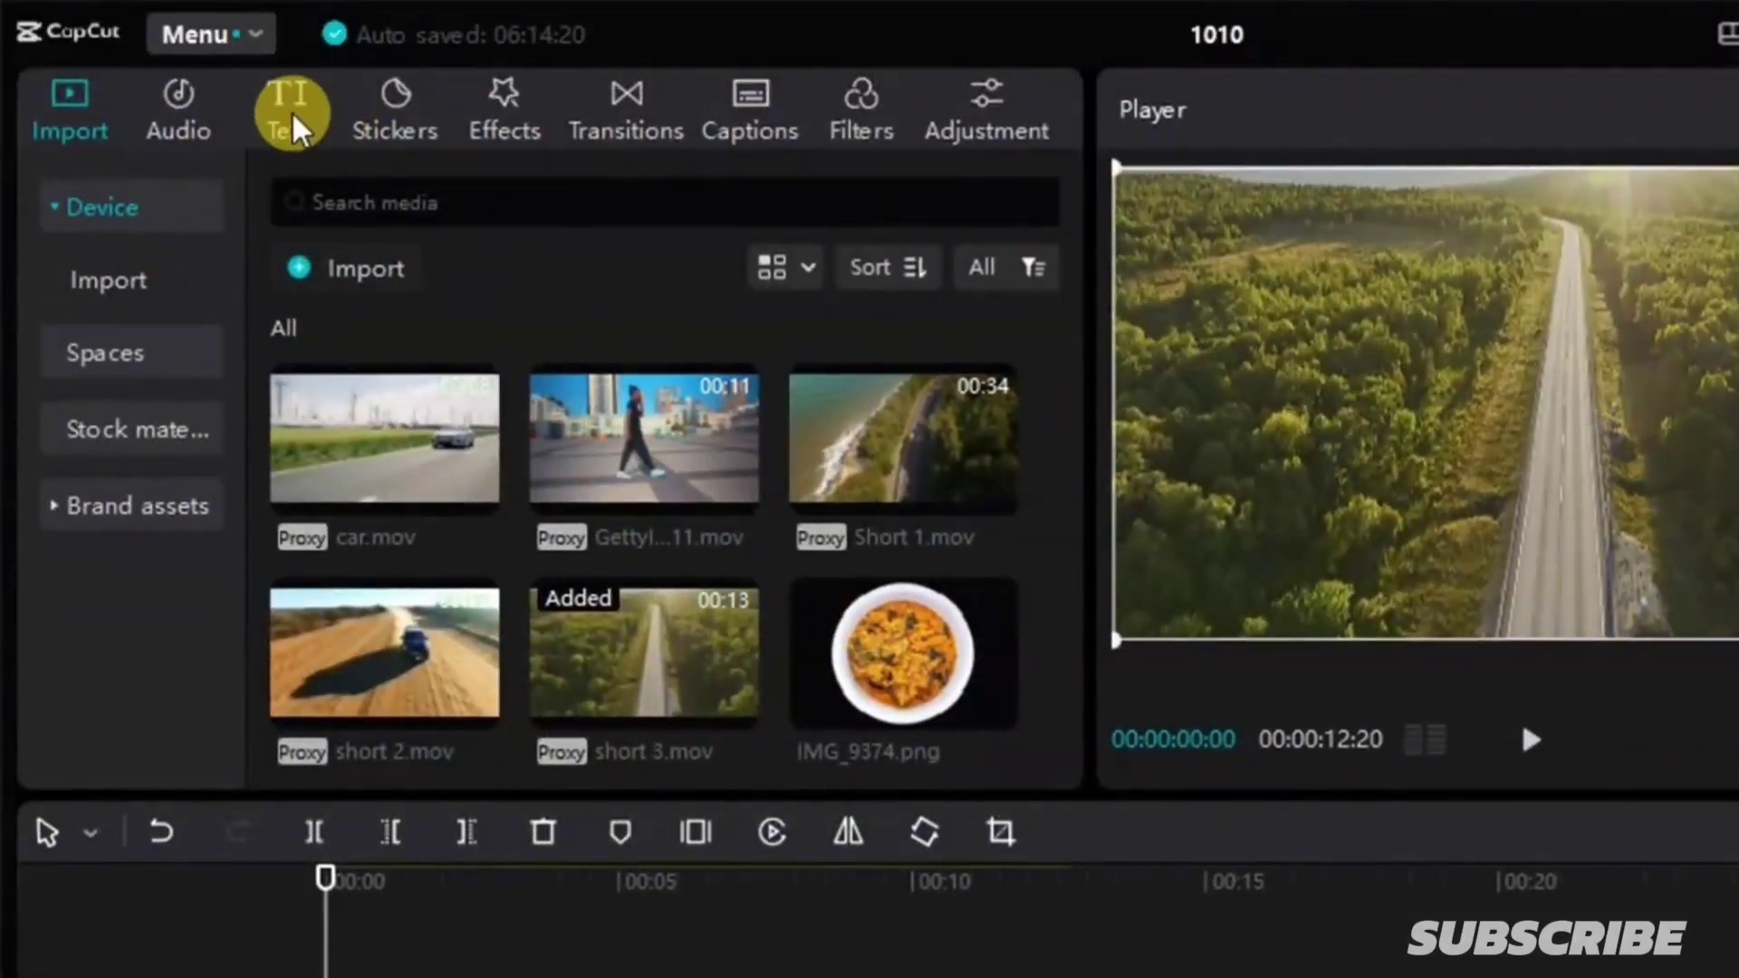
Step: Show the Text options with the Default text preset in the left panel
click(287, 67)
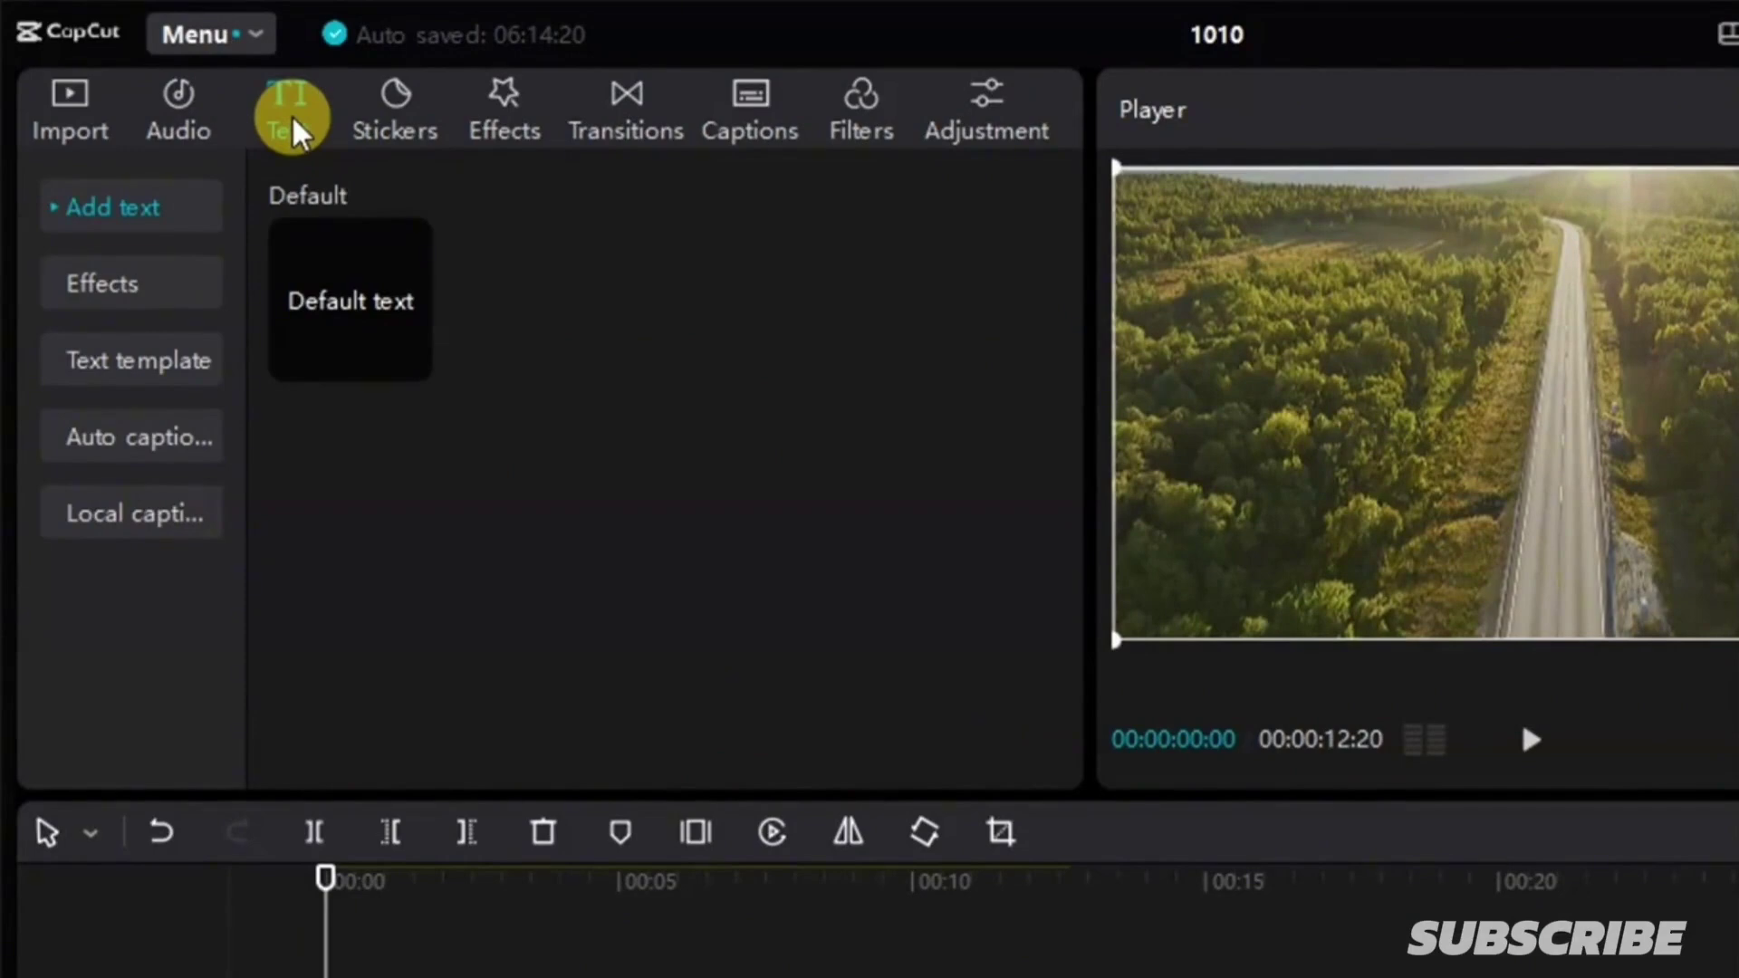
click(57, 215)
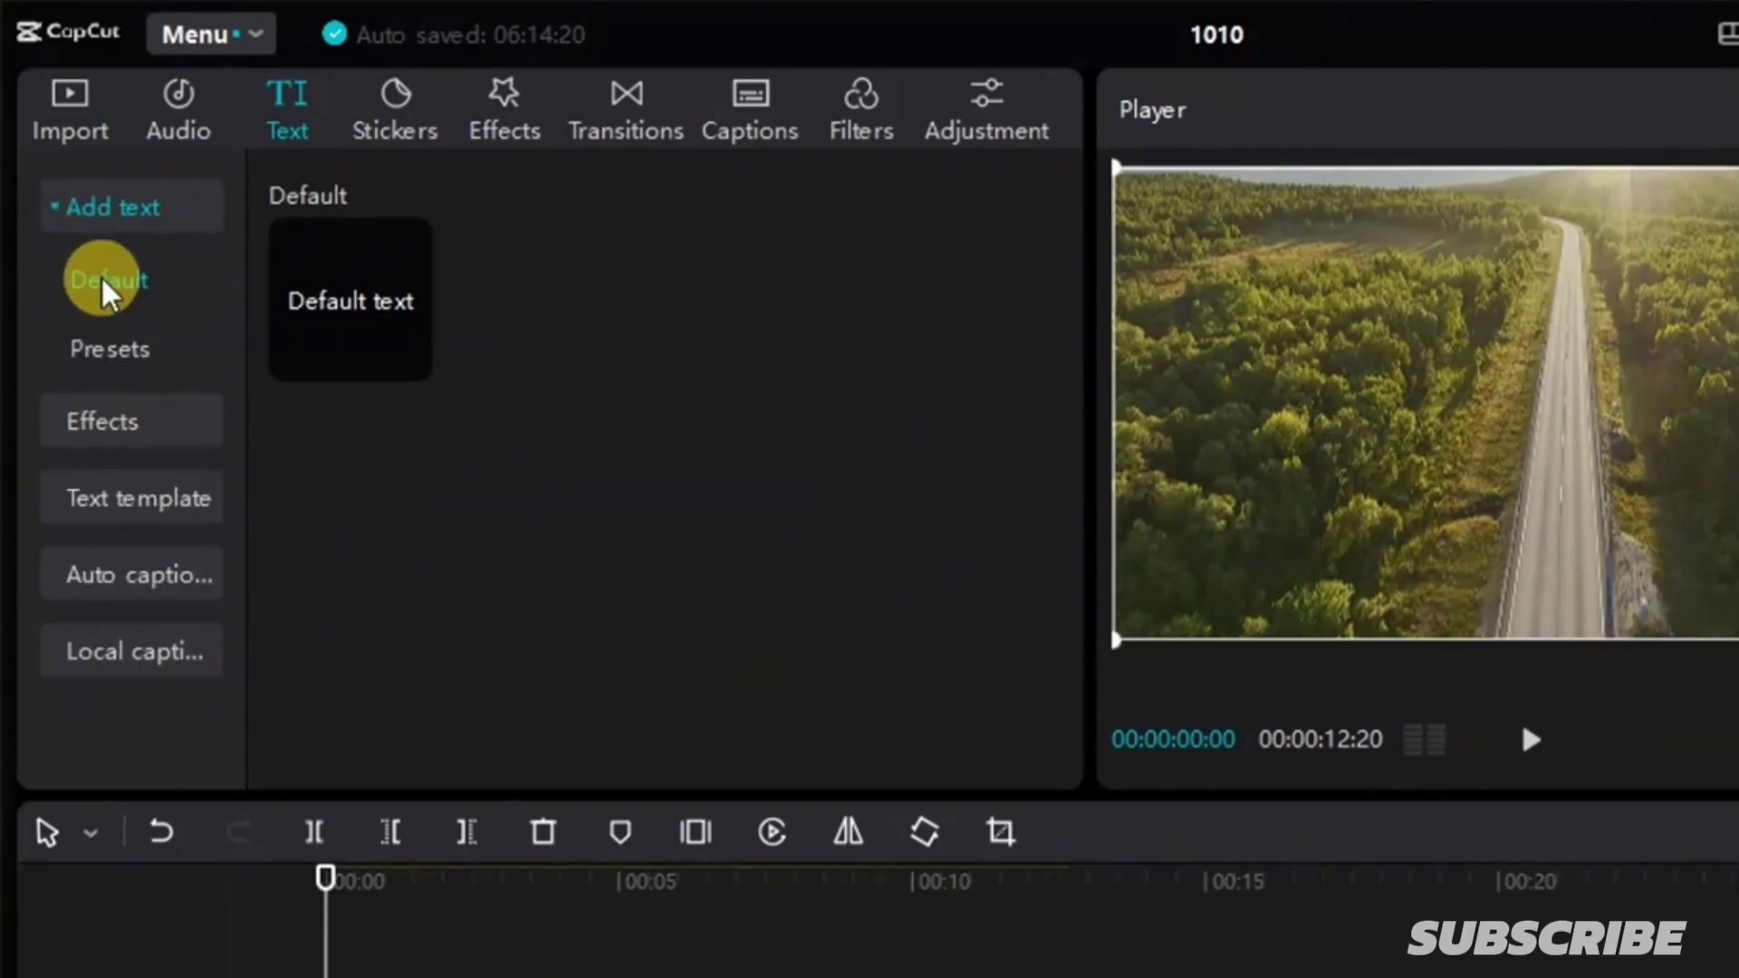
click(63, 215)
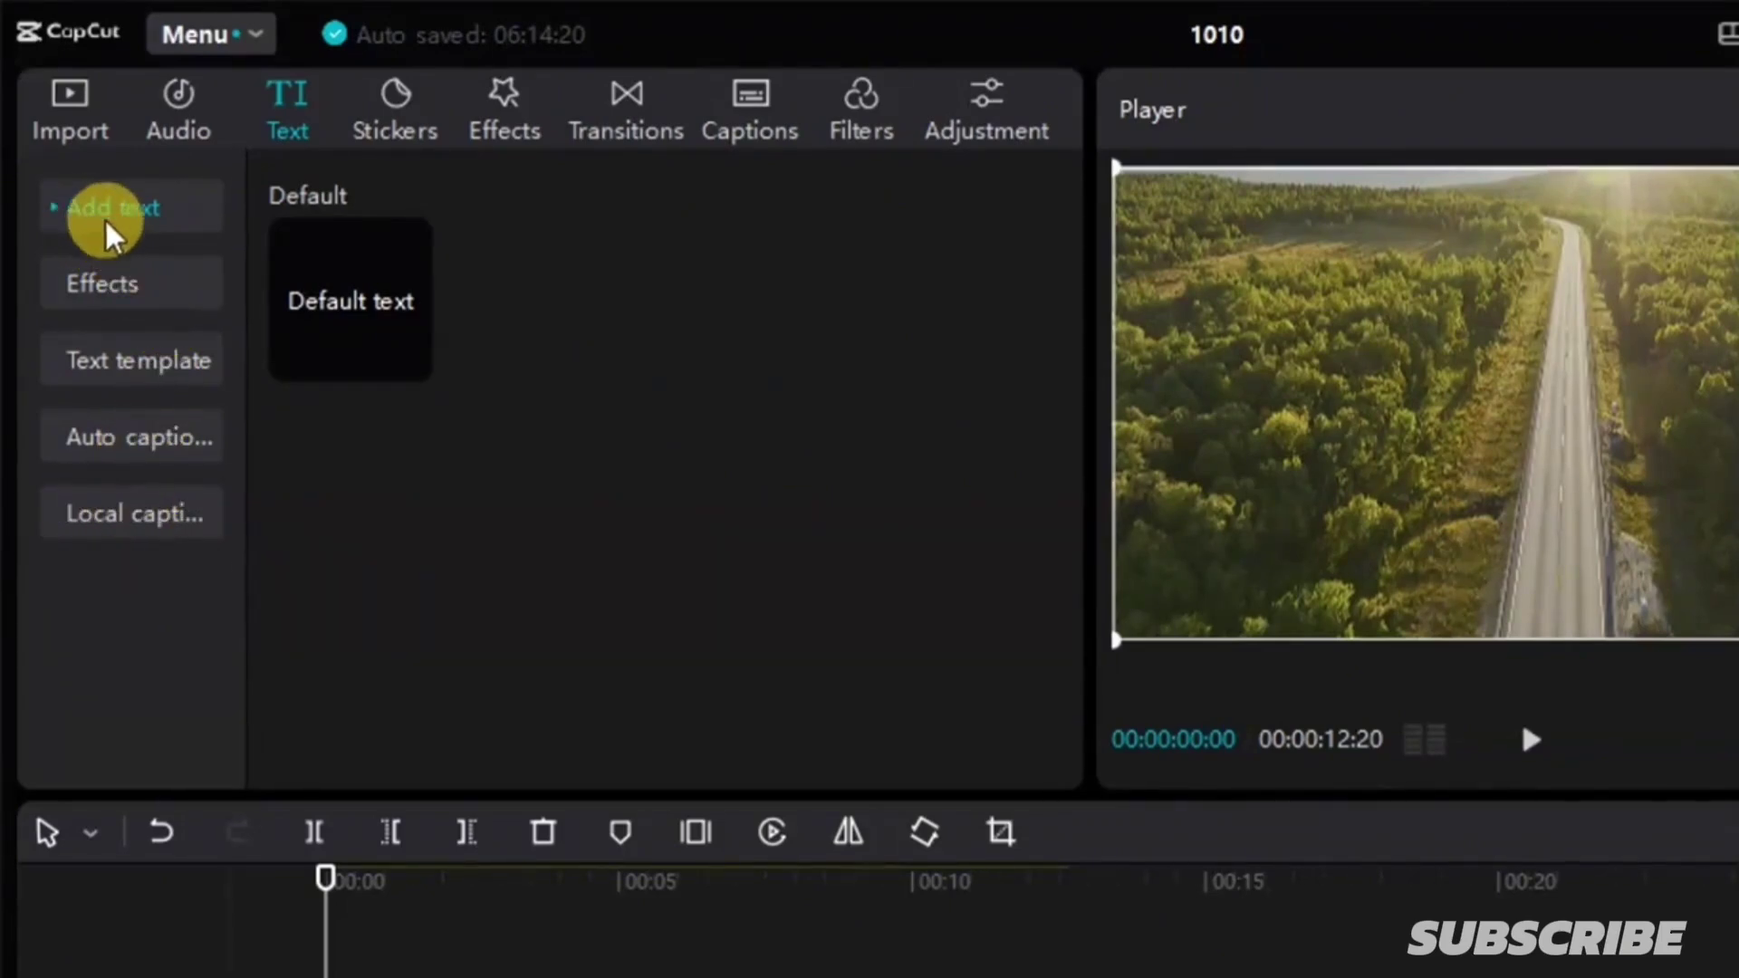
mouse_move(333, 304)
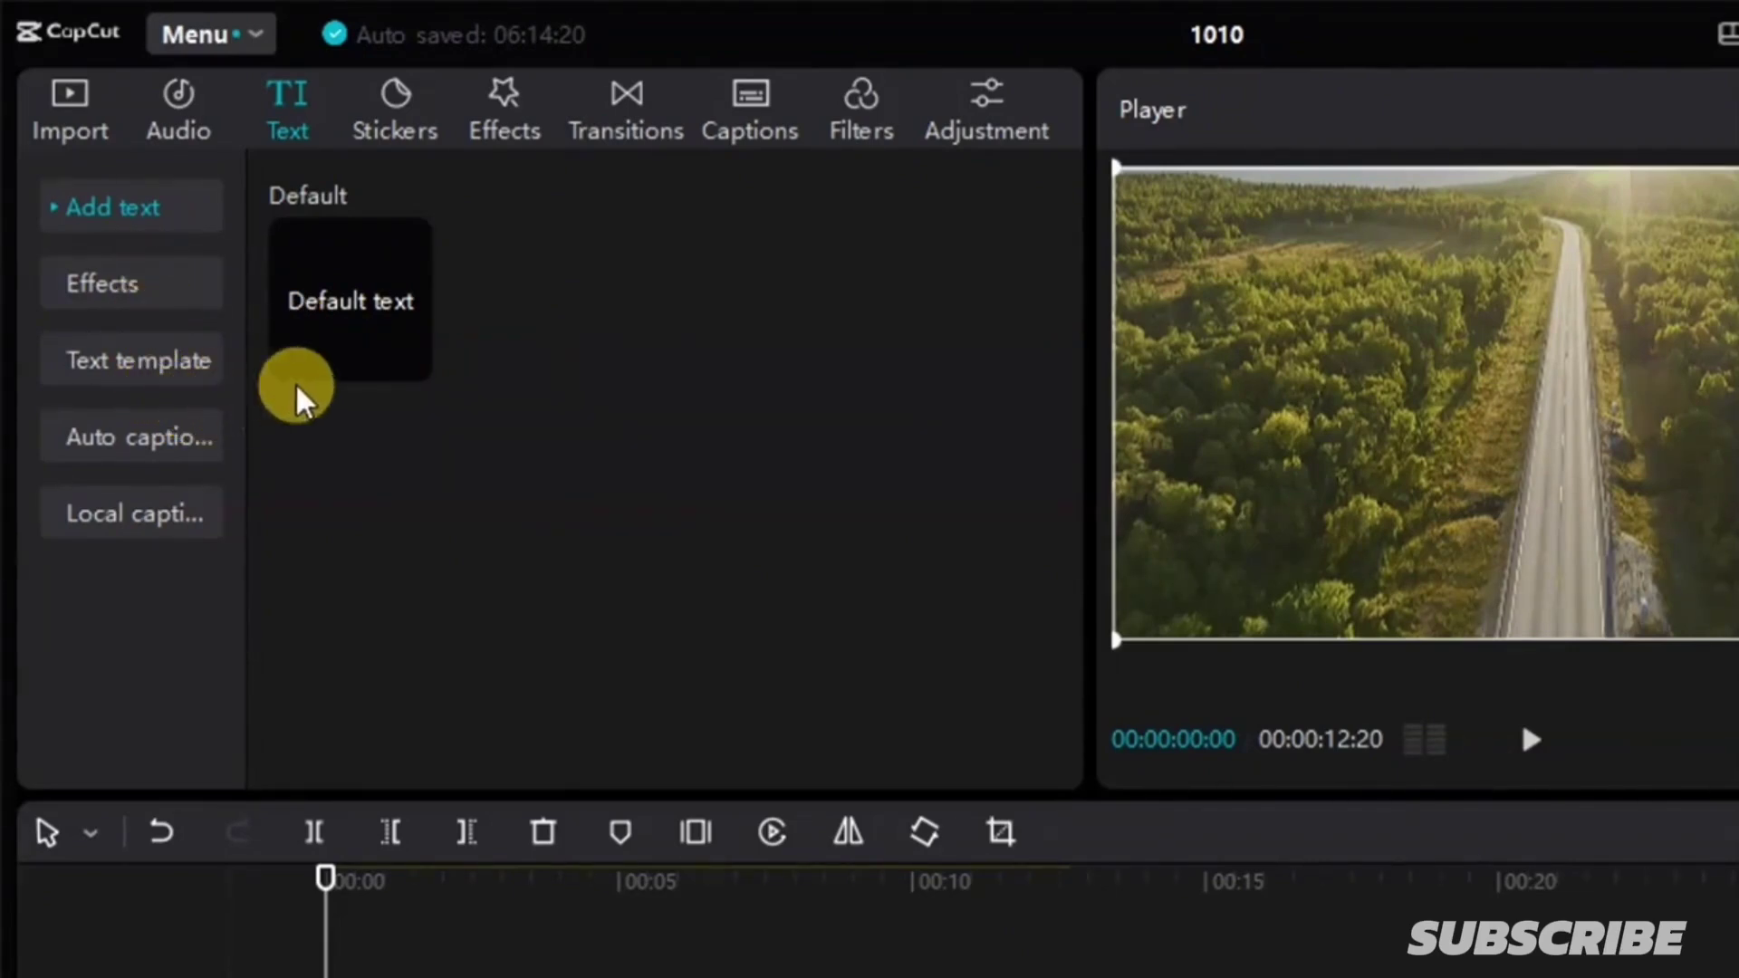
mouse_move(398, 322)
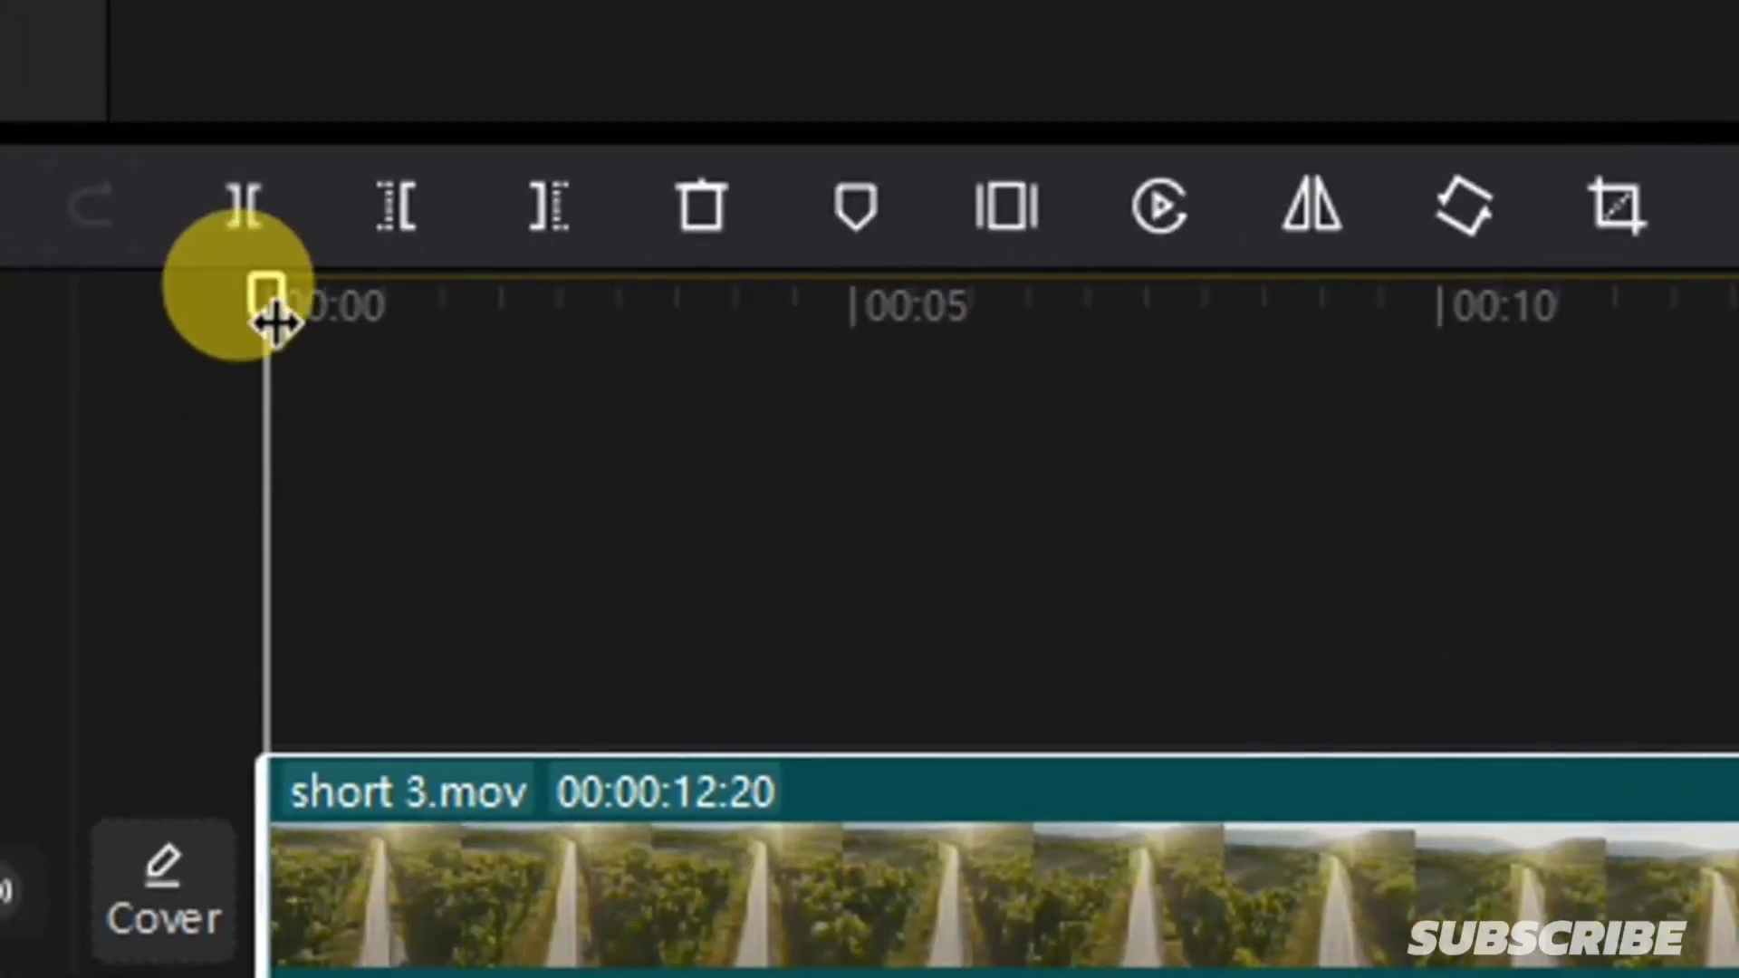
Step: Add a Default text clip at about 00:02 on a new track above short 3.mov
drag(152, 732, 330, 740)
drag(541, 323, 569, 325)
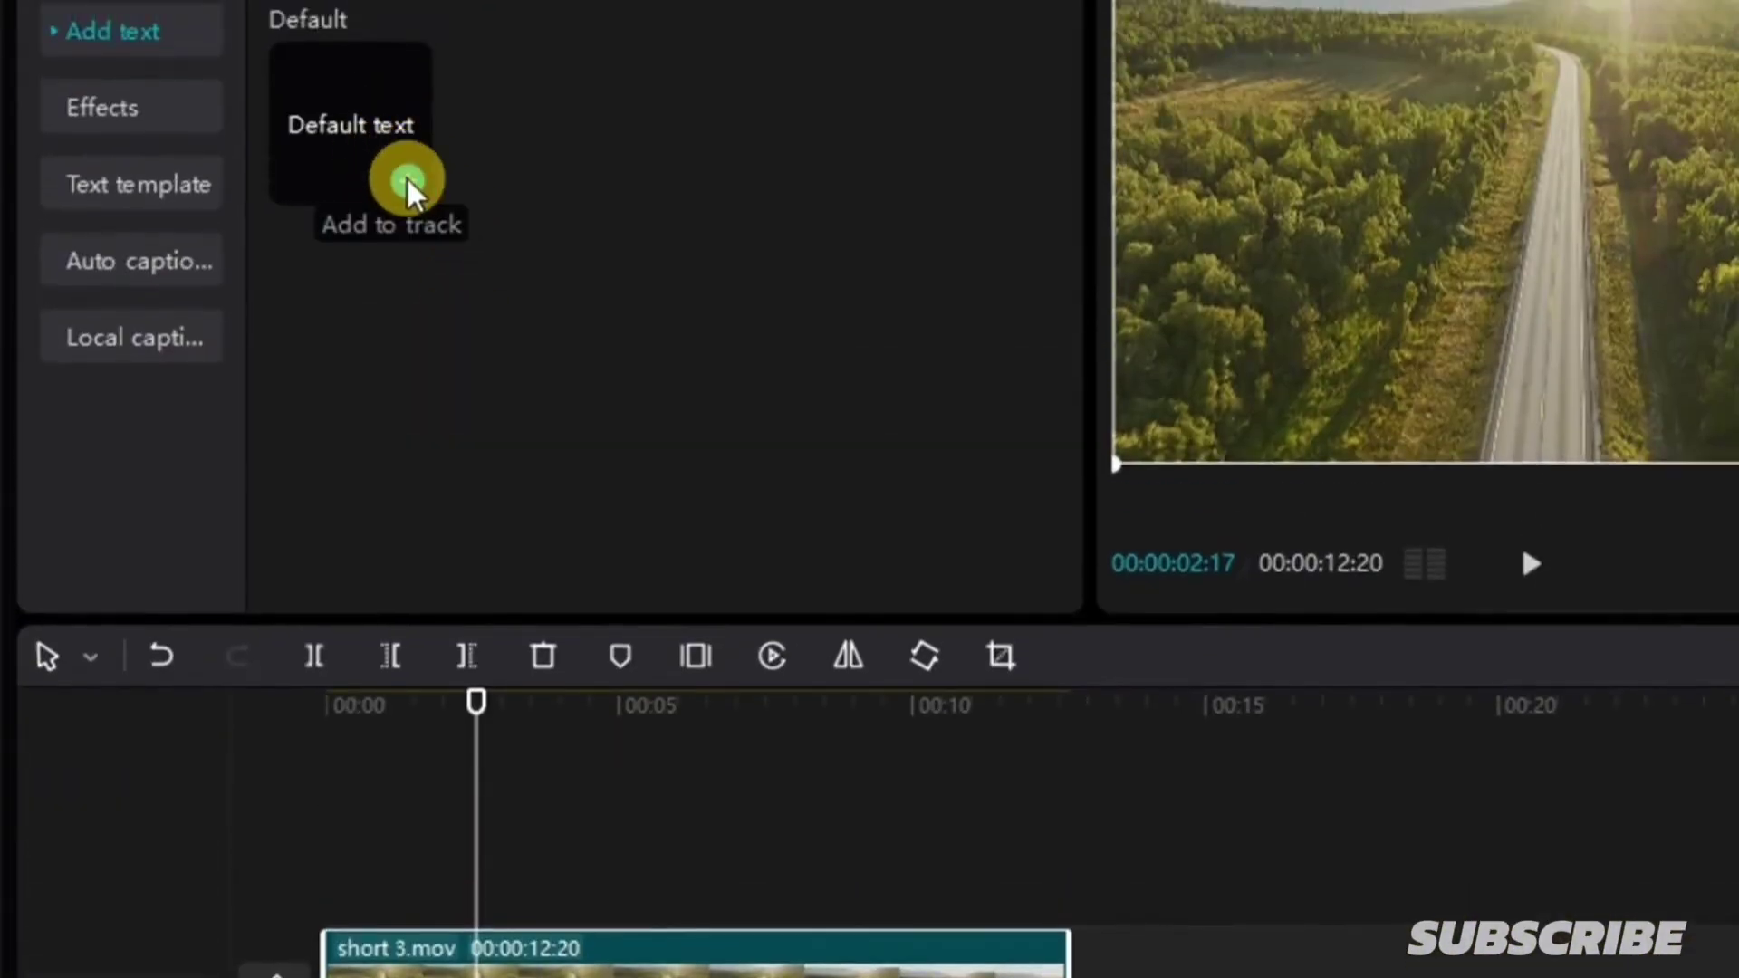
click(407, 183)
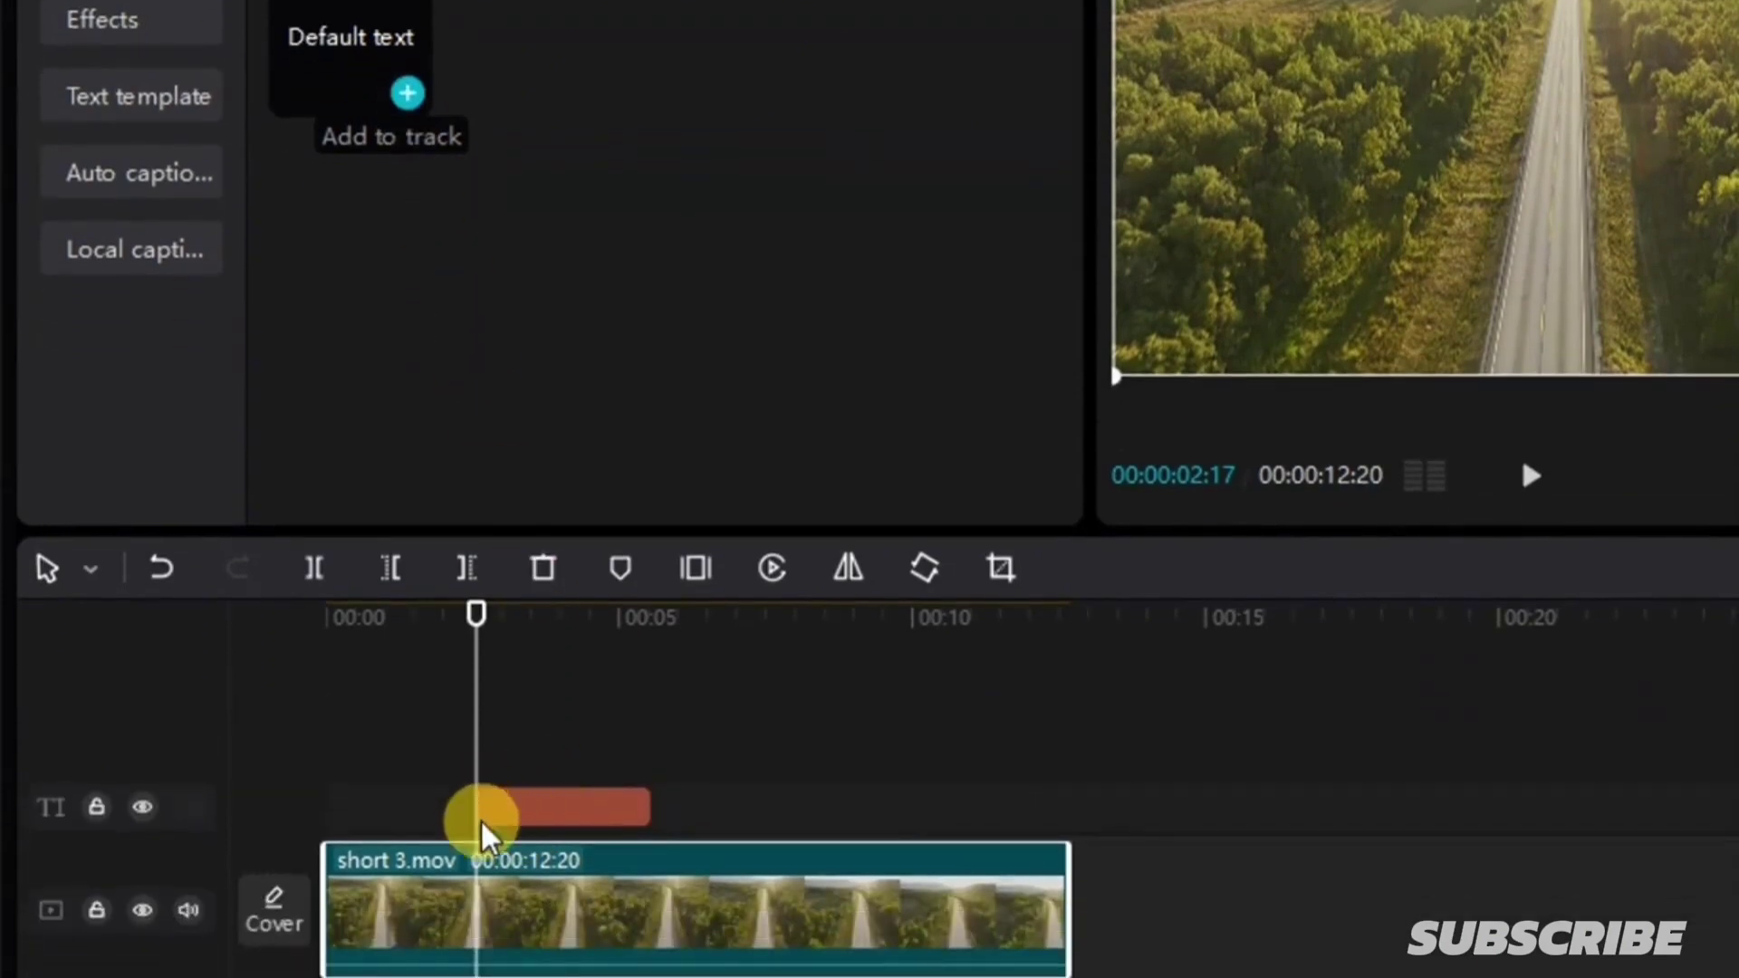
click(489, 824)
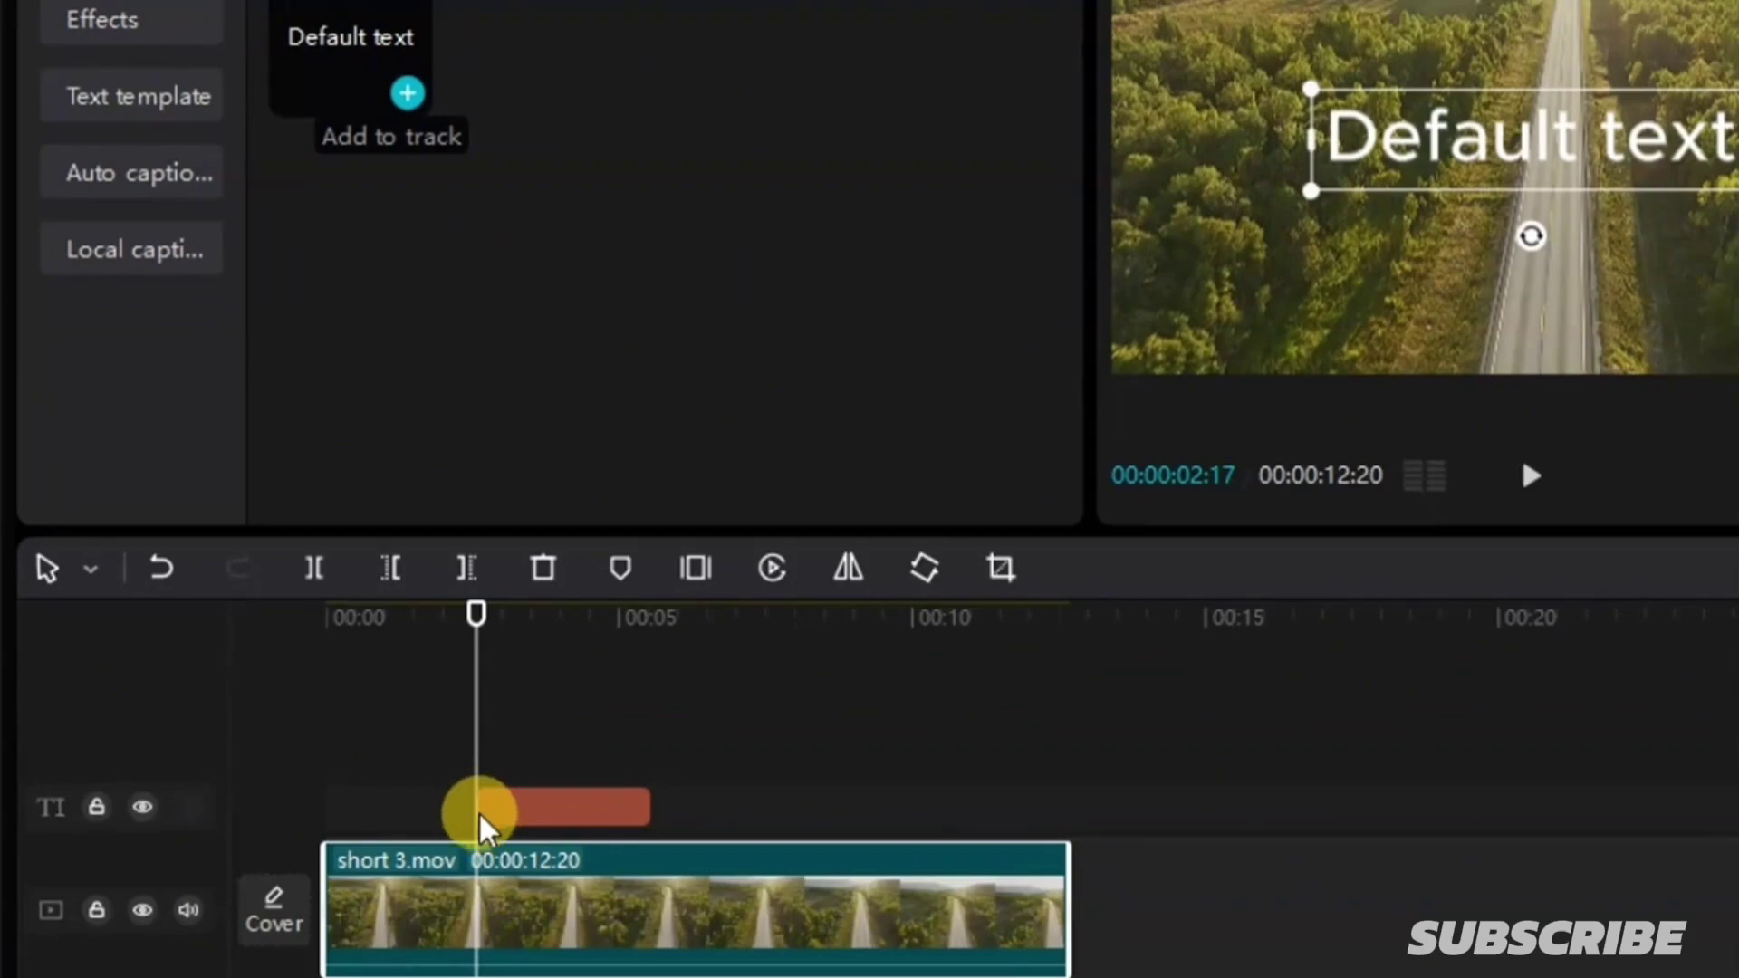
drag(476, 615, 375, 644)
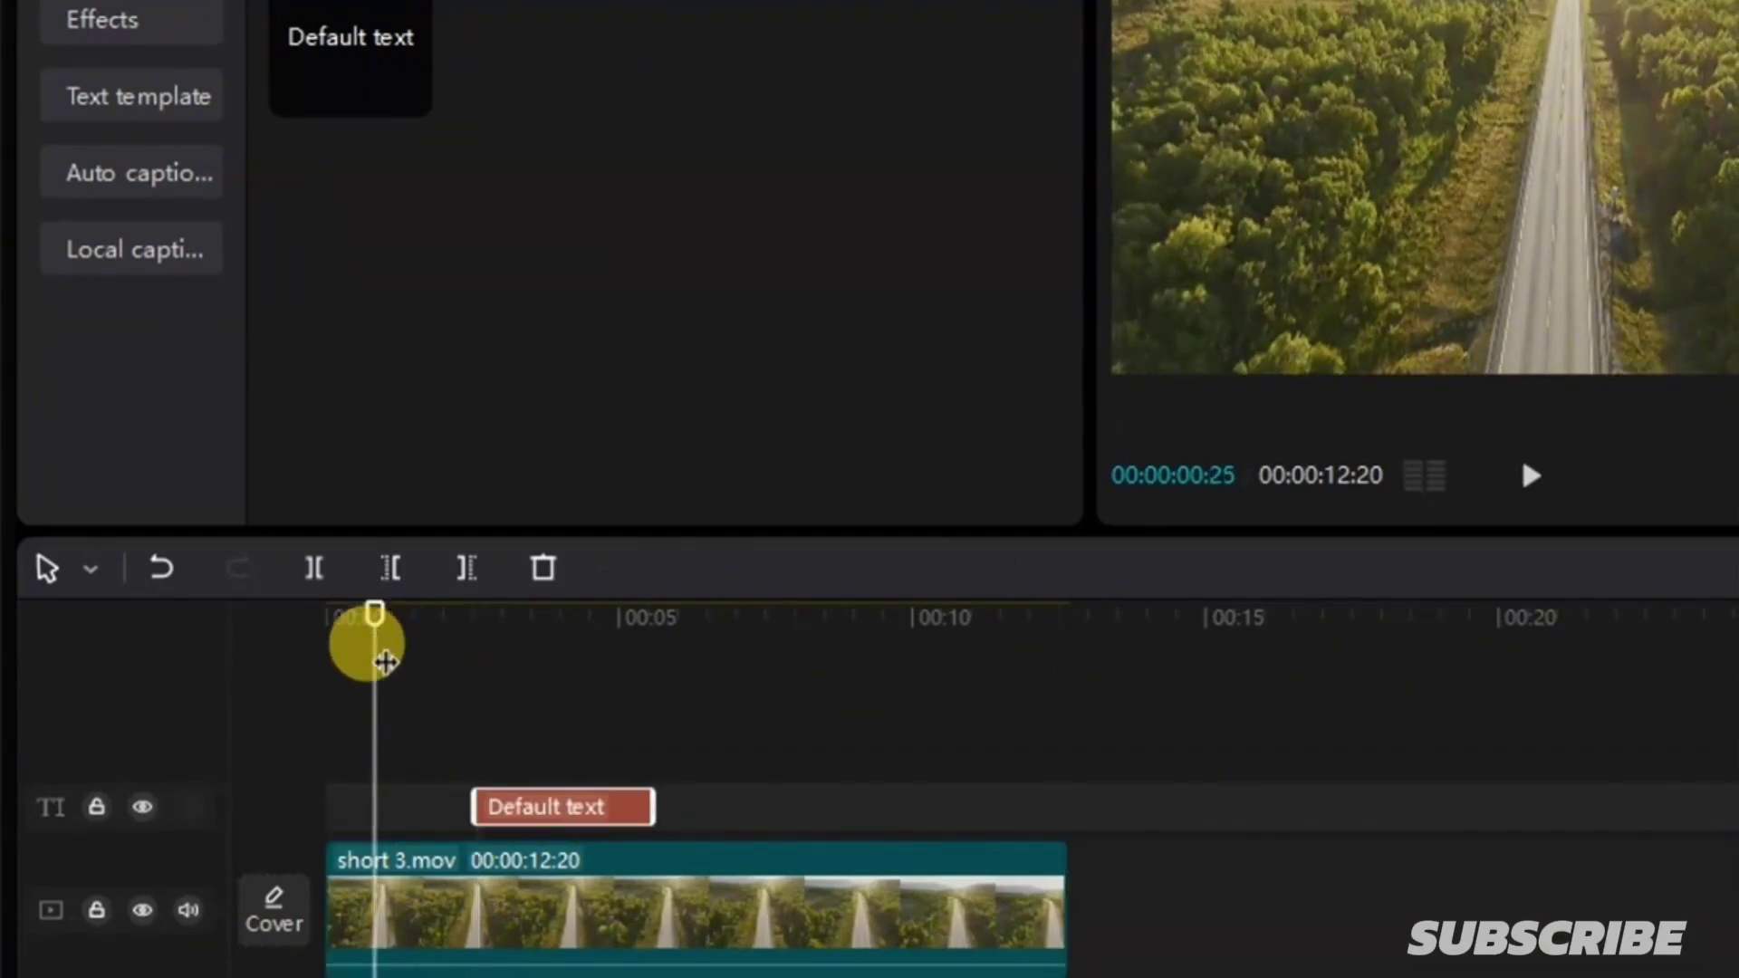
mouse_move(405, 76)
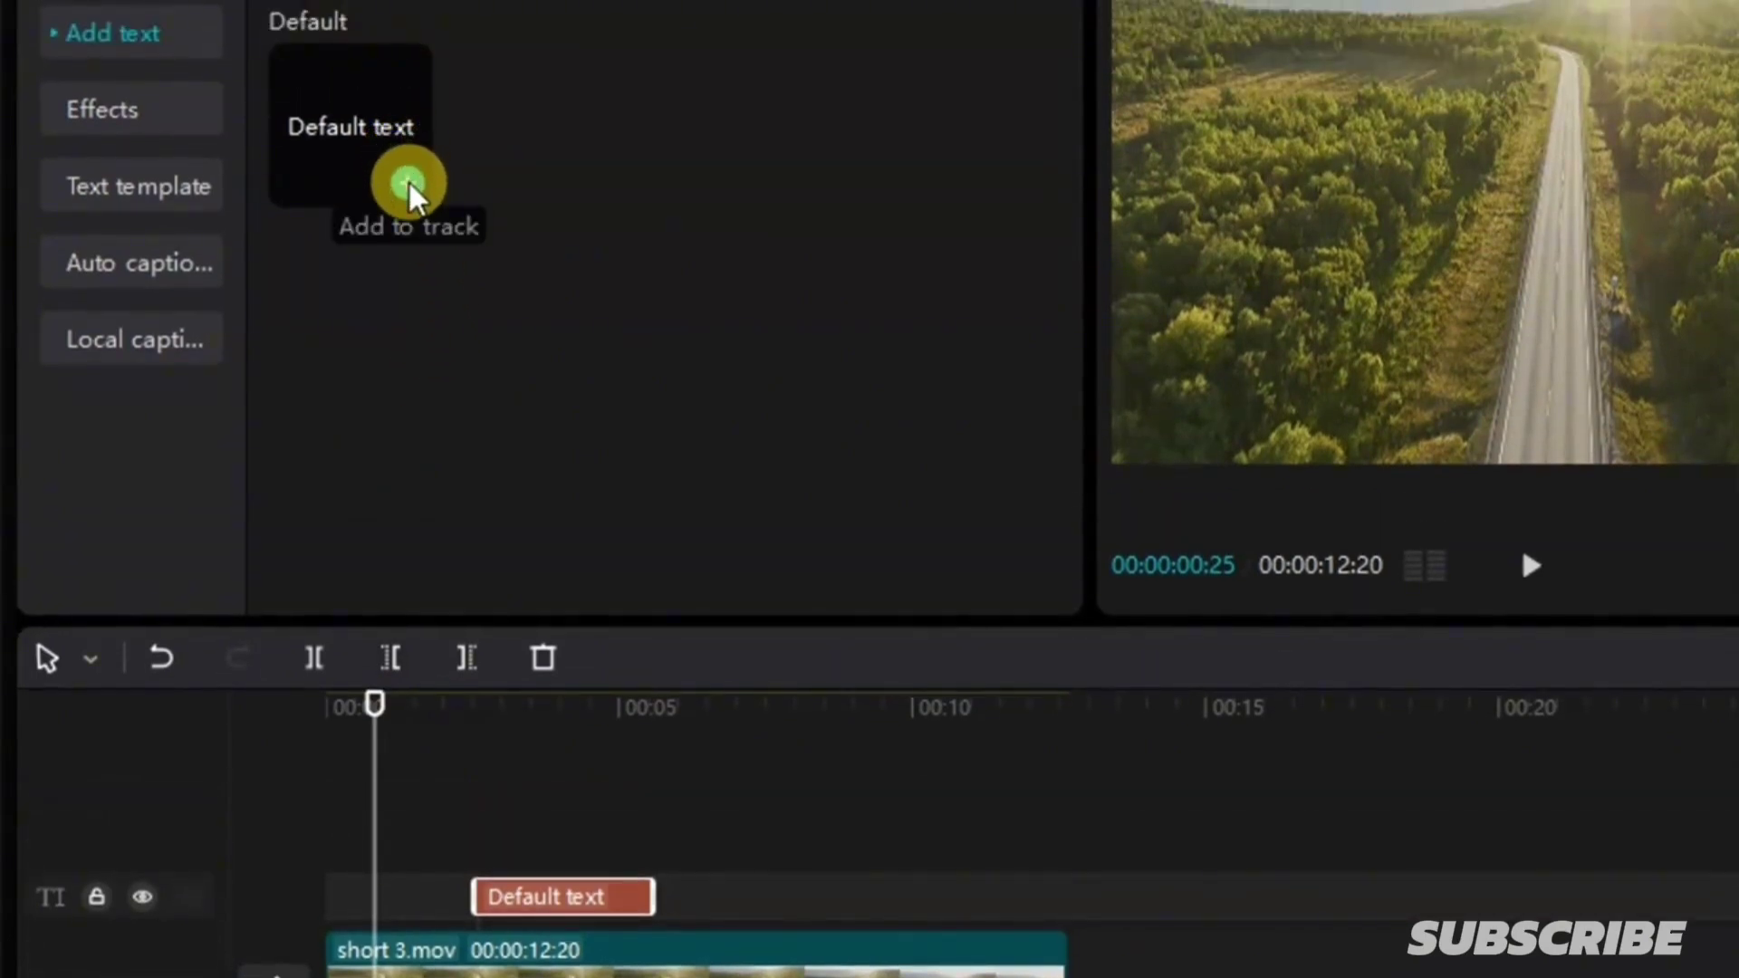
Step: Add a Default text clip just under one second and delete the older one near two seconds
click(408, 190)
click(415, 849)
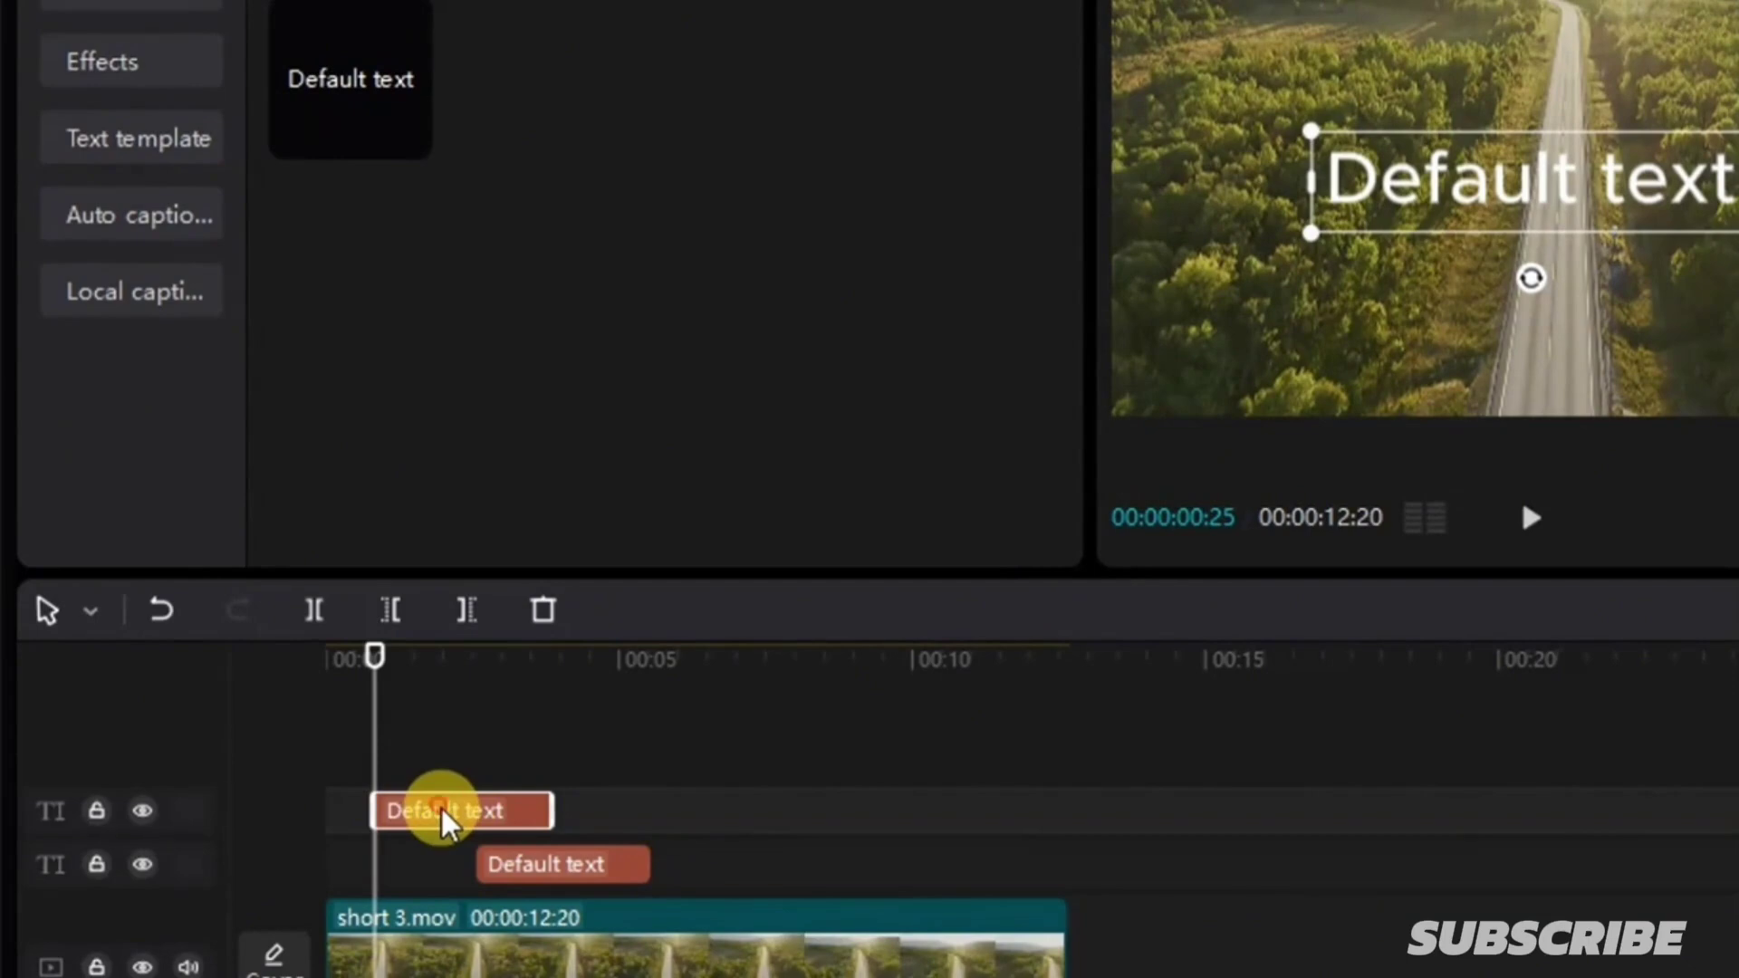
mouse_move(444, 820)
mouse_down()
mouse_move(842, 827)
mouse_move(450, 824)
mouse_up()
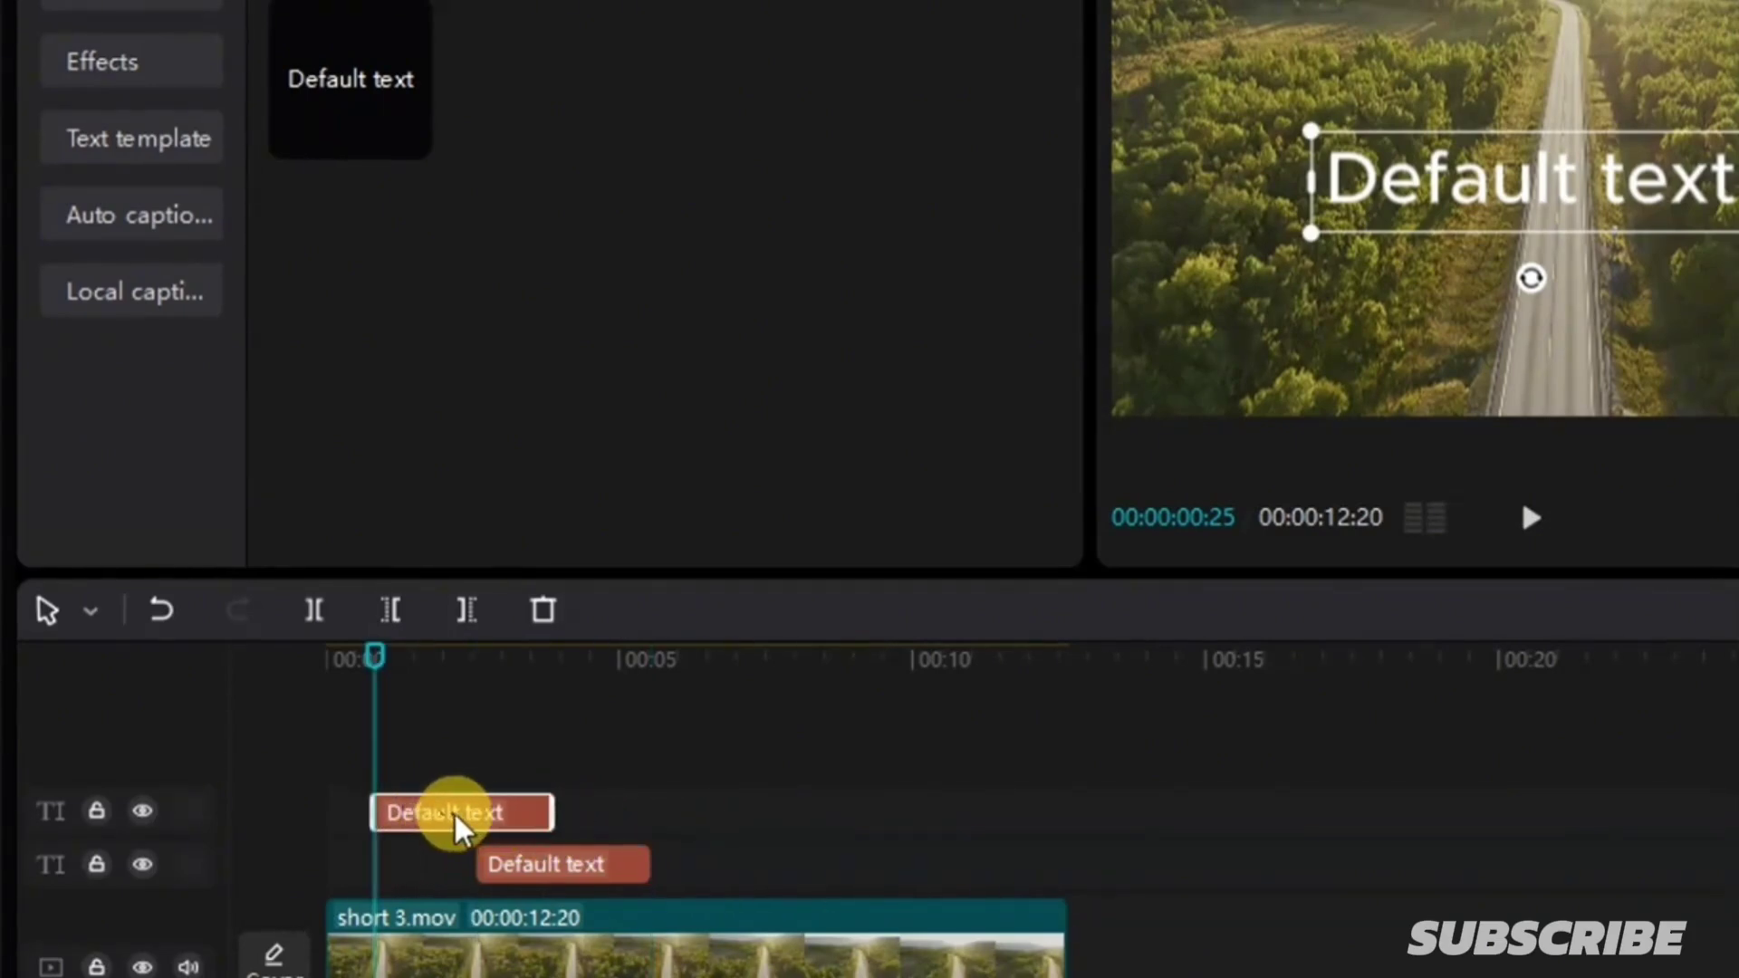
click(543, 868)
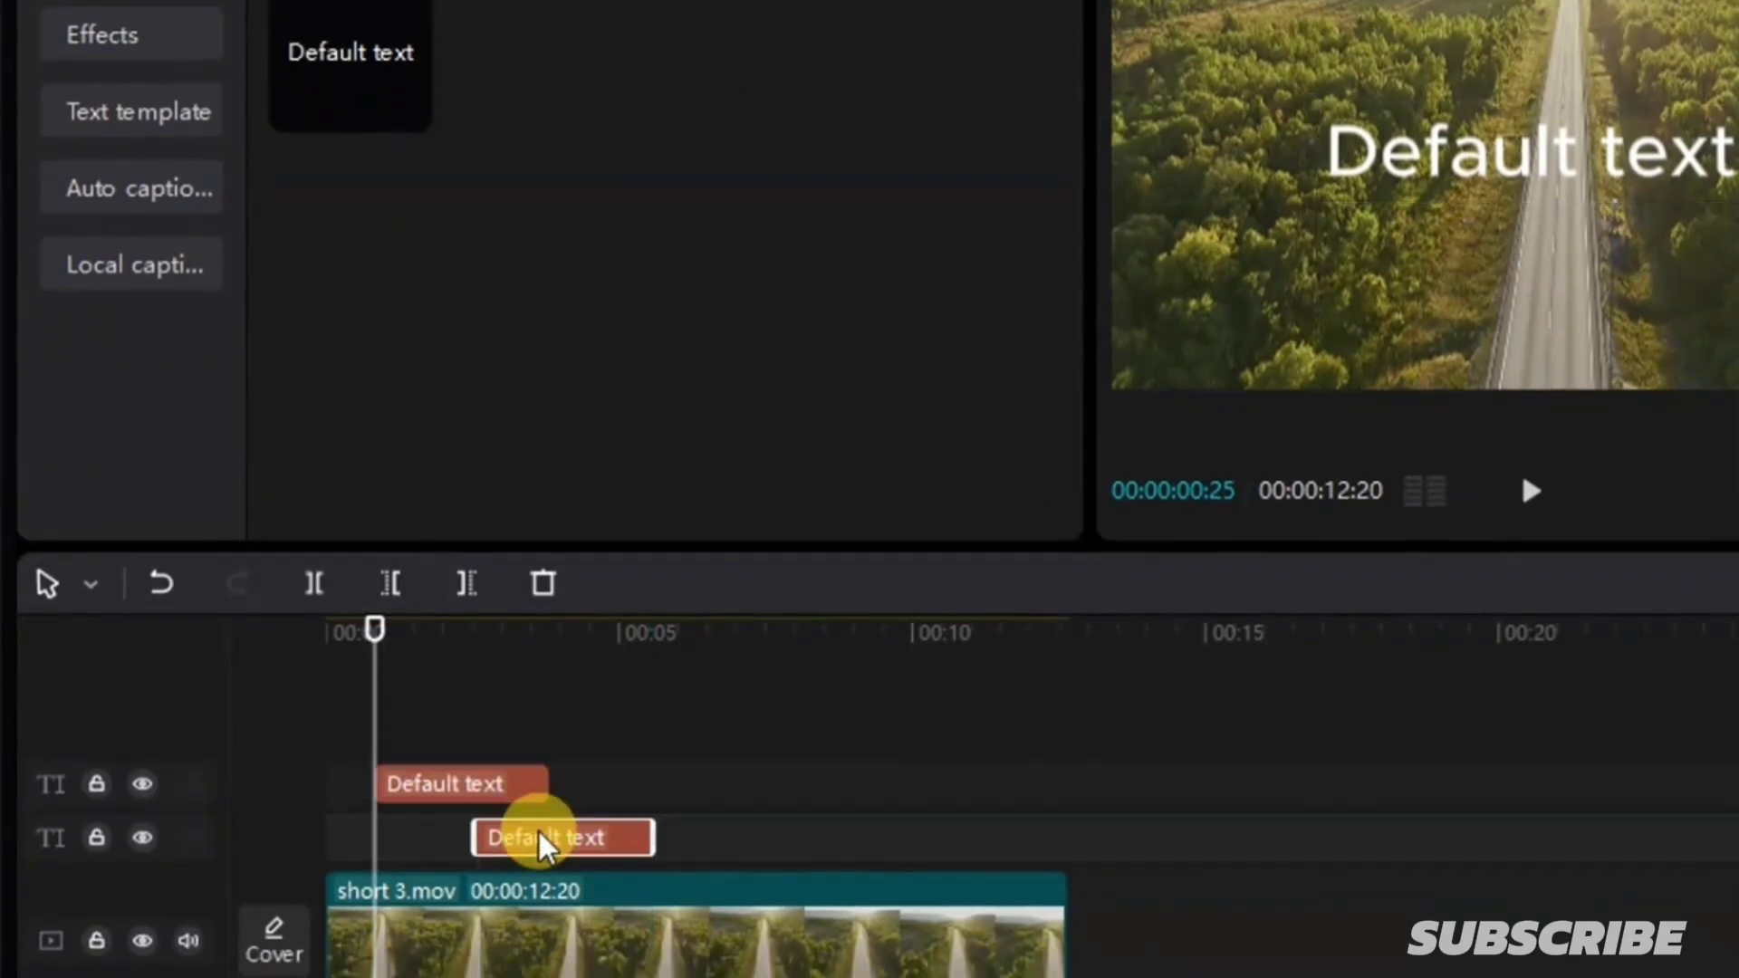
key(Delete)
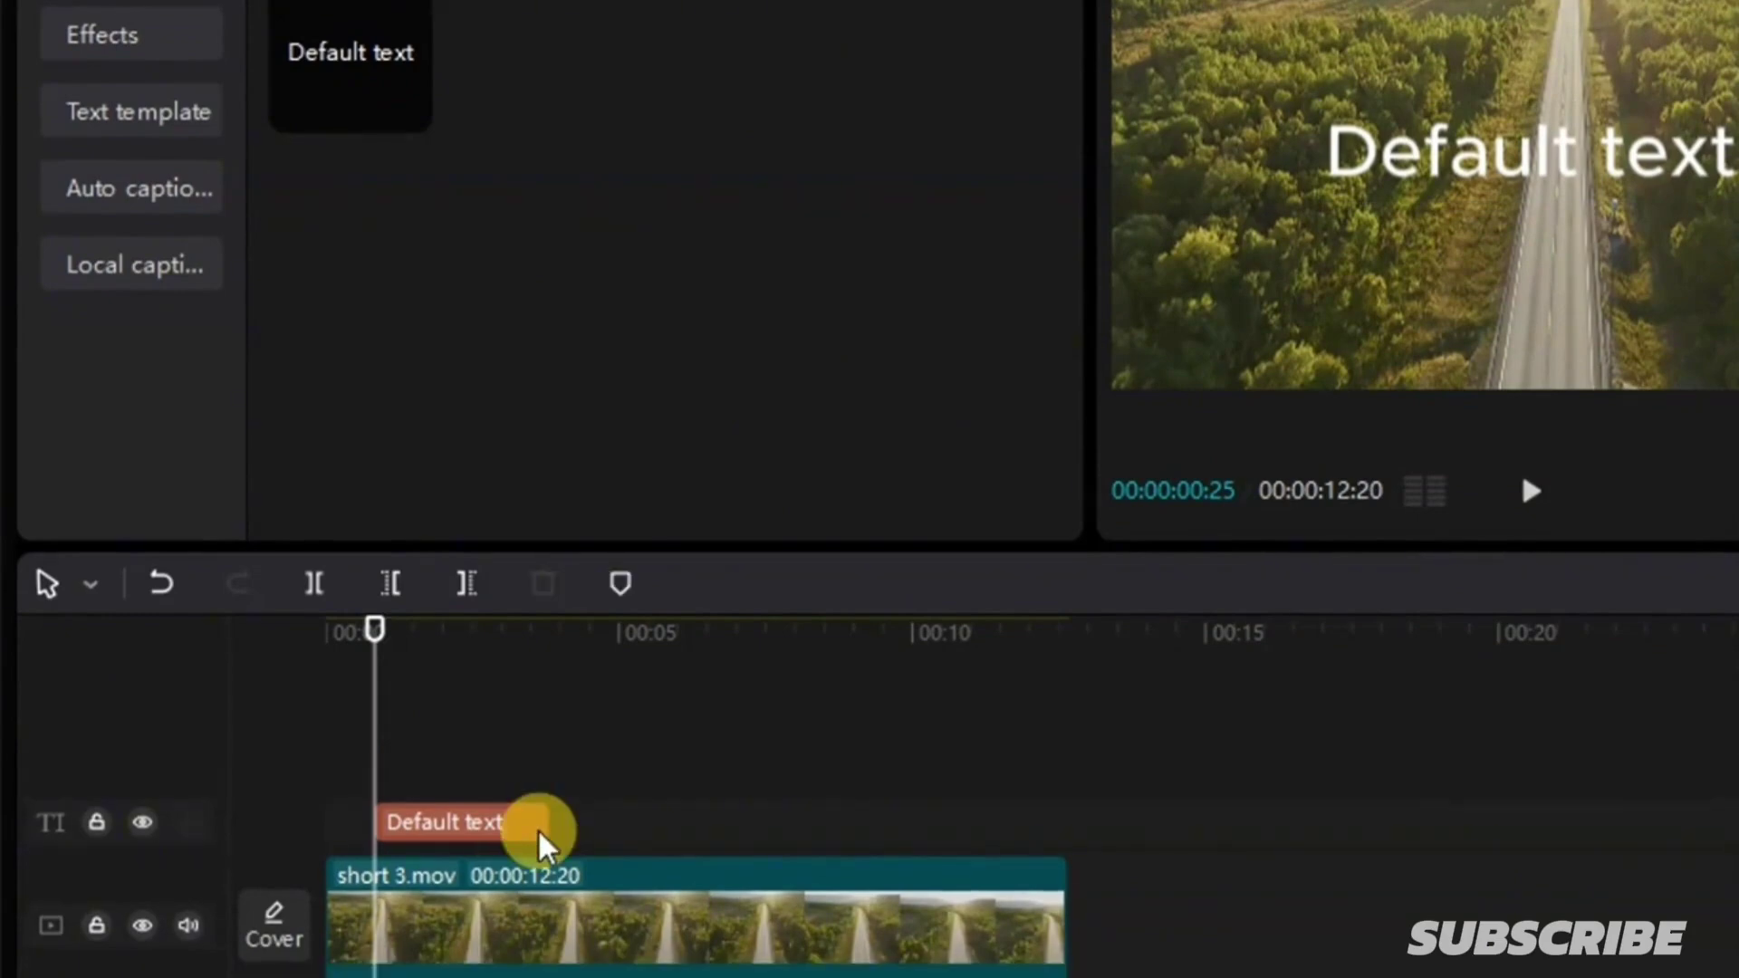
drag(375, 628, 415, 652)
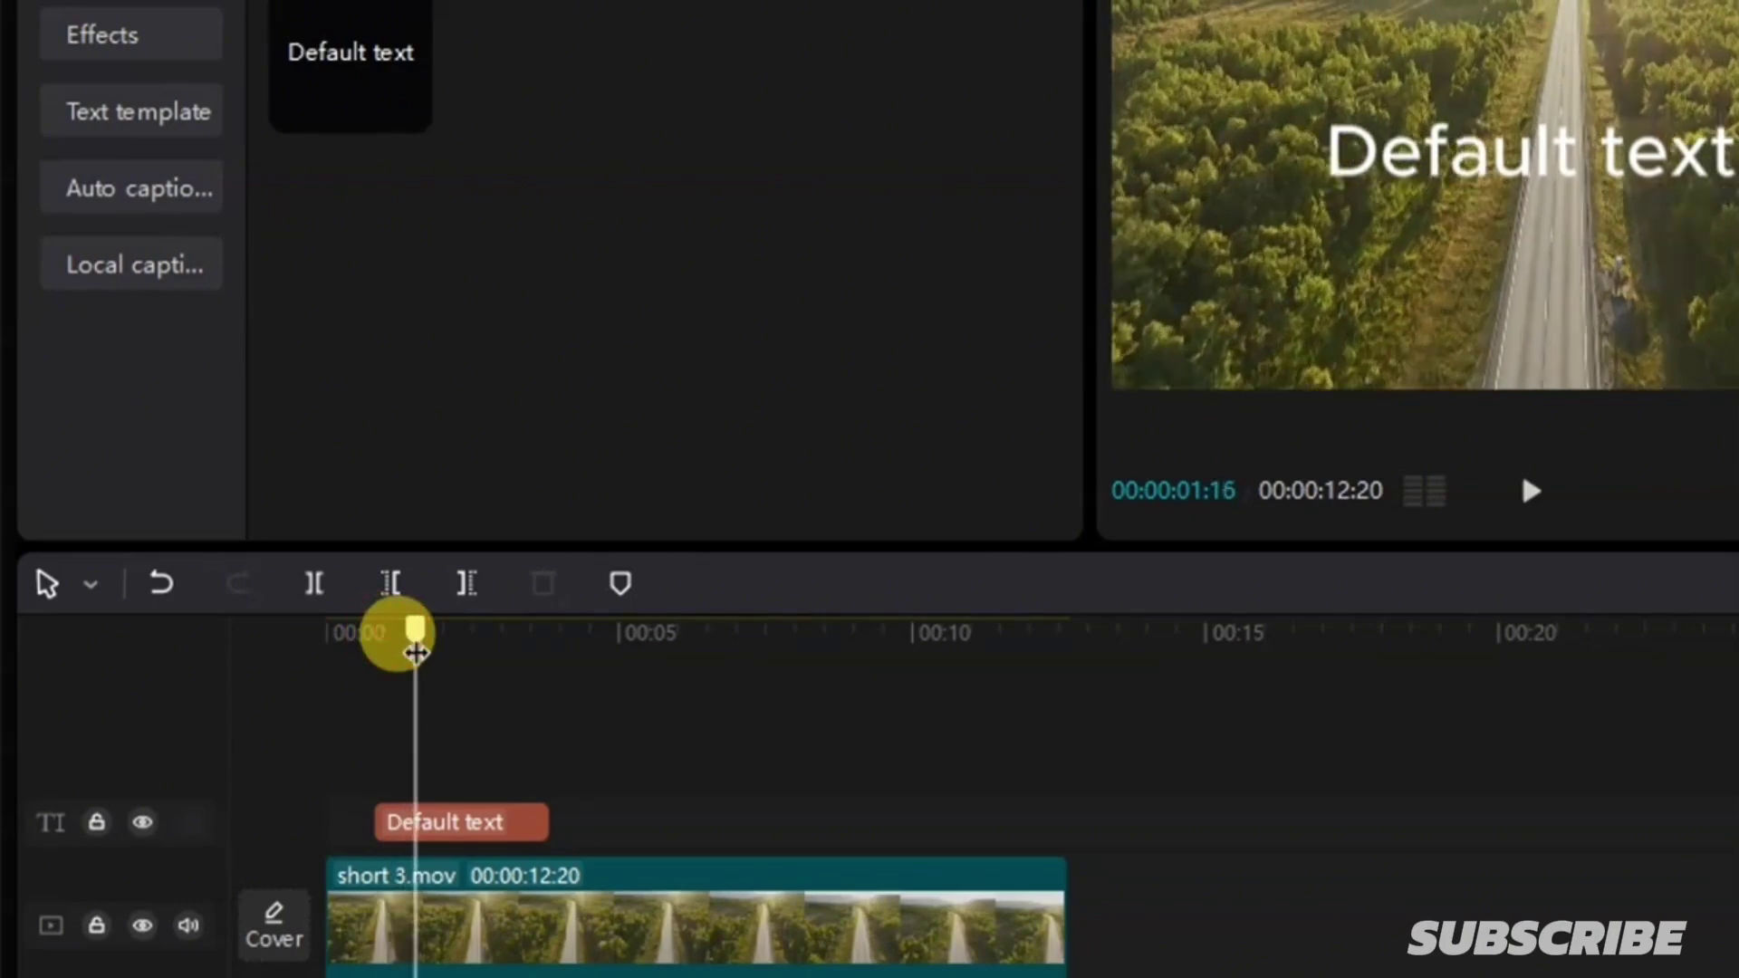
Step: Replace the Default text wording with BEGINNER in the Basic text box
click(457, 825)
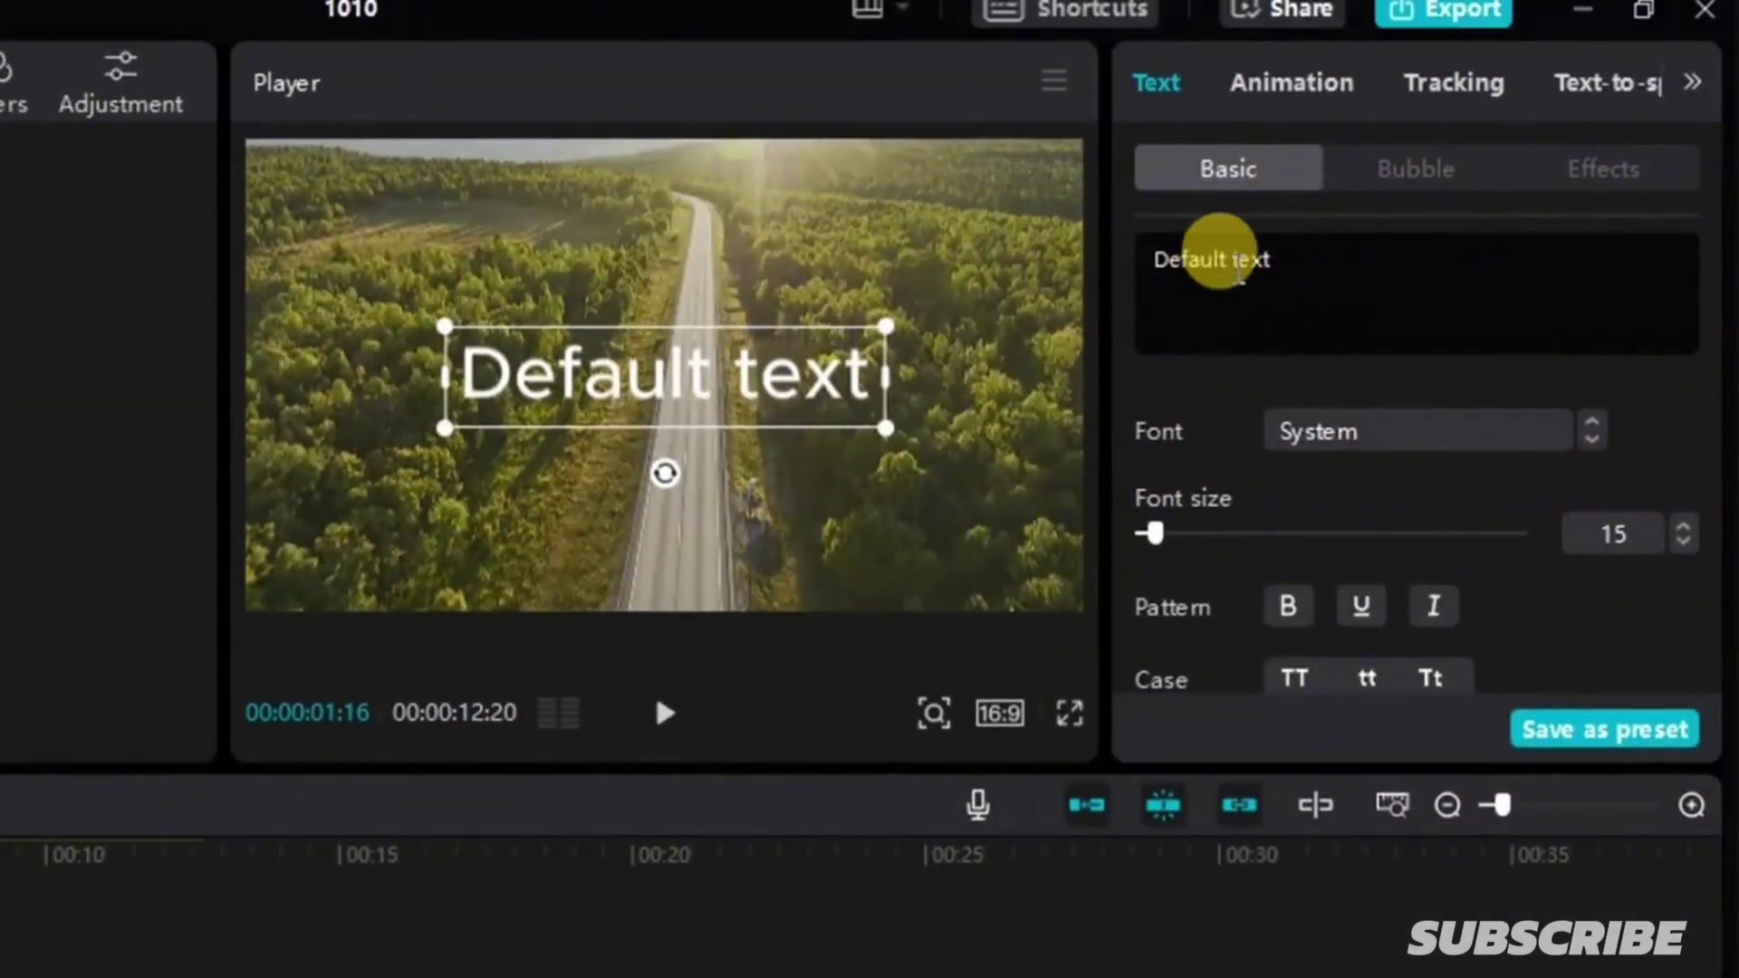
drag(1290, 260, 1128, 272)
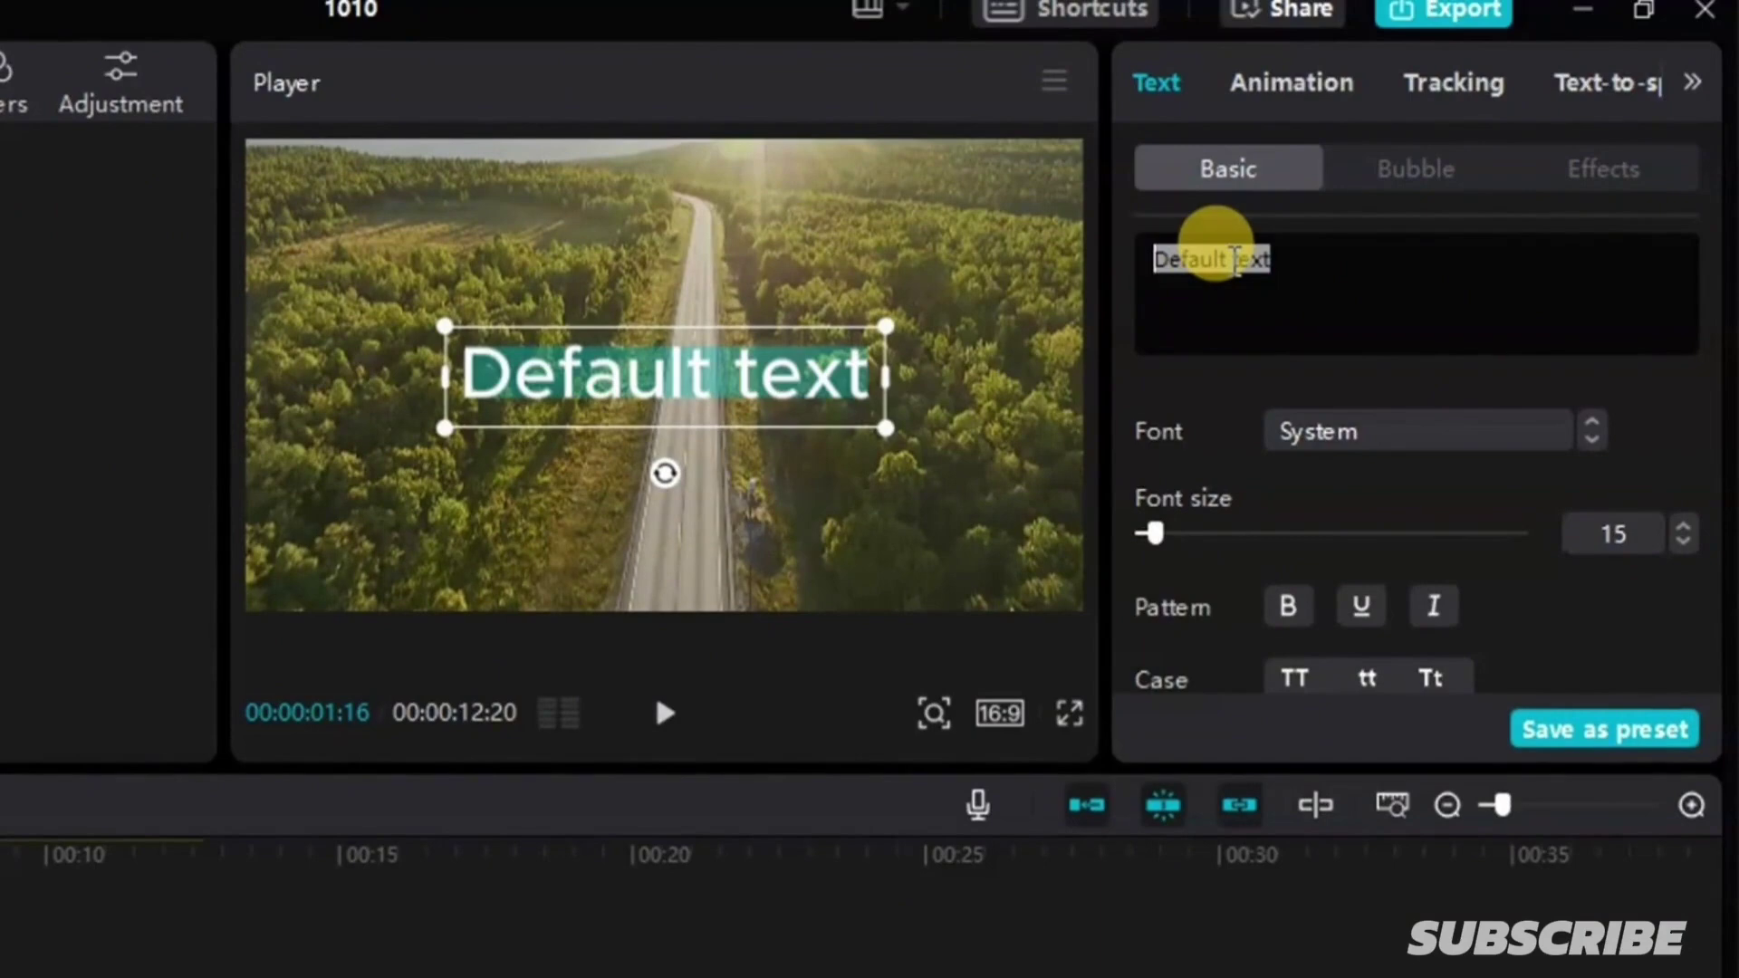
text(BEGIN)
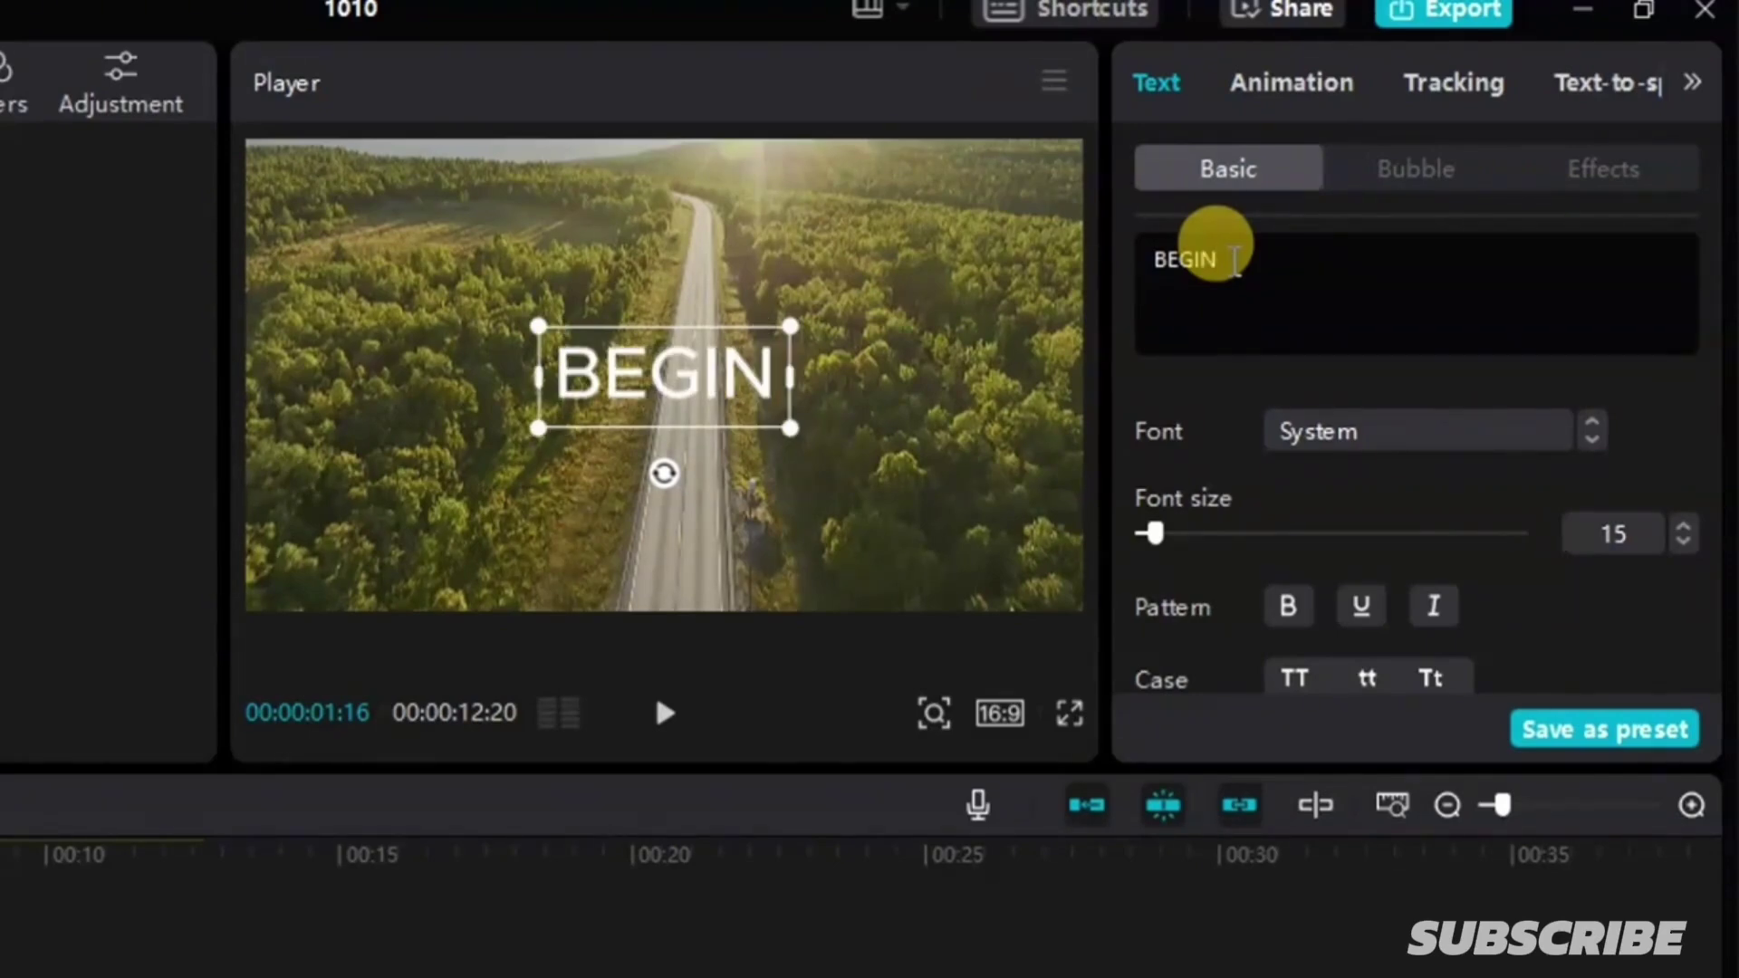
text(NER)
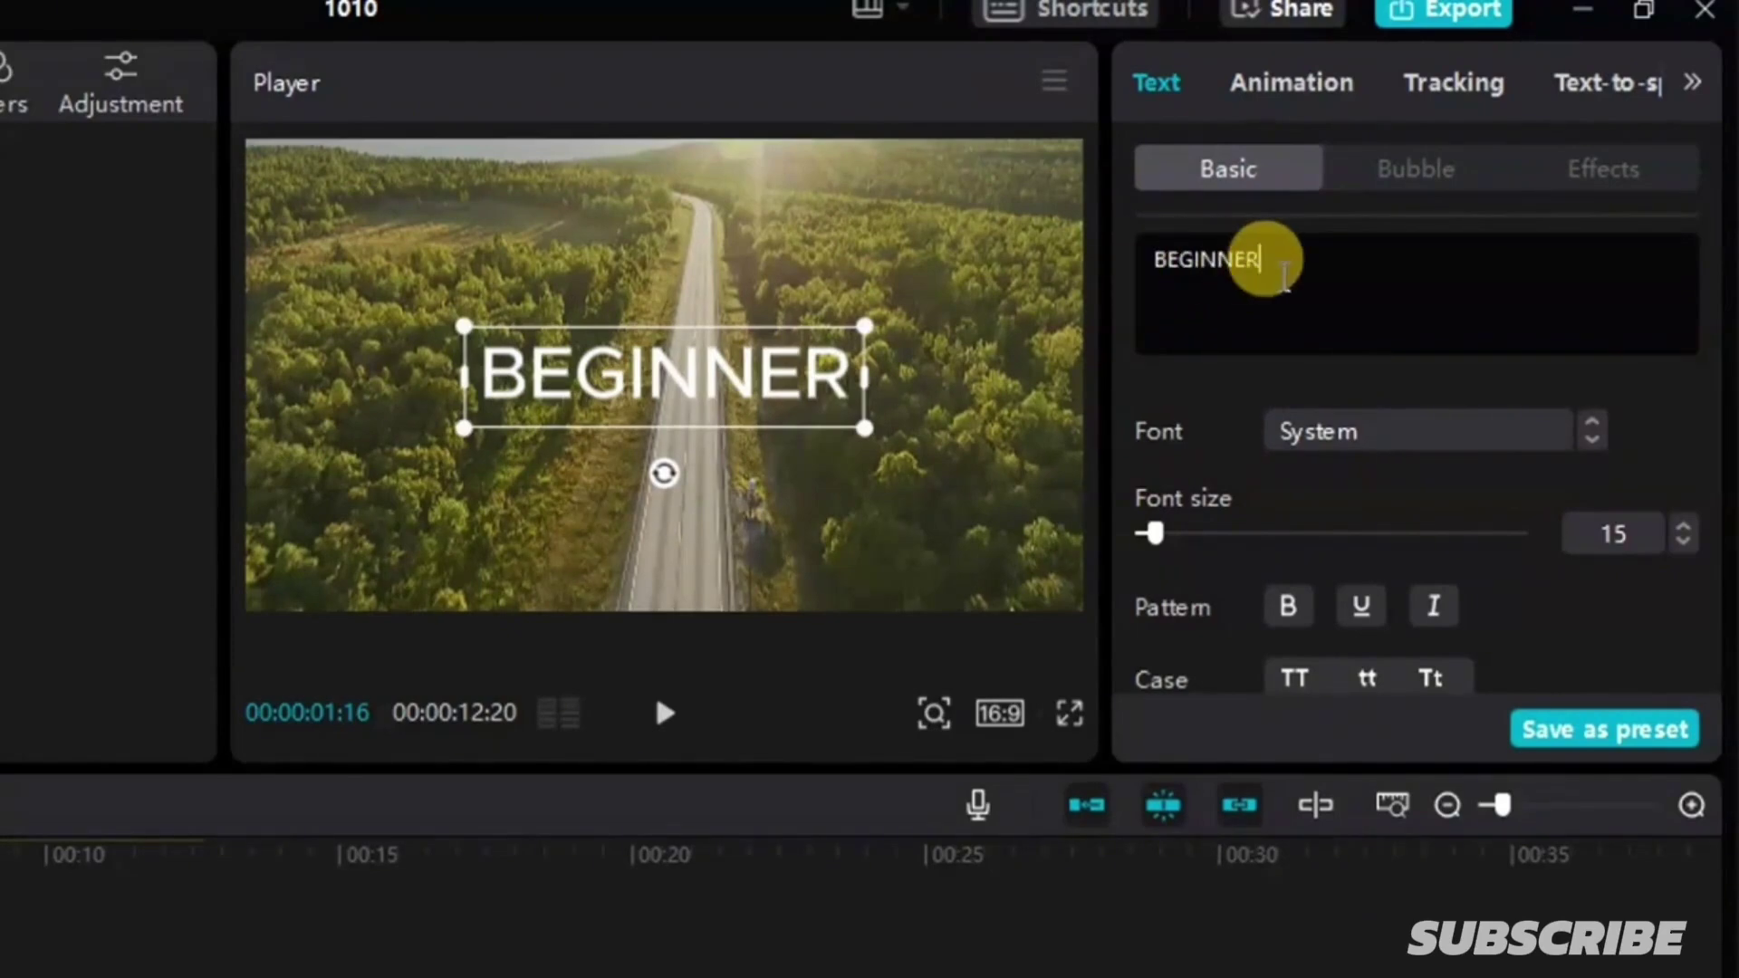
double_click(666, 391)
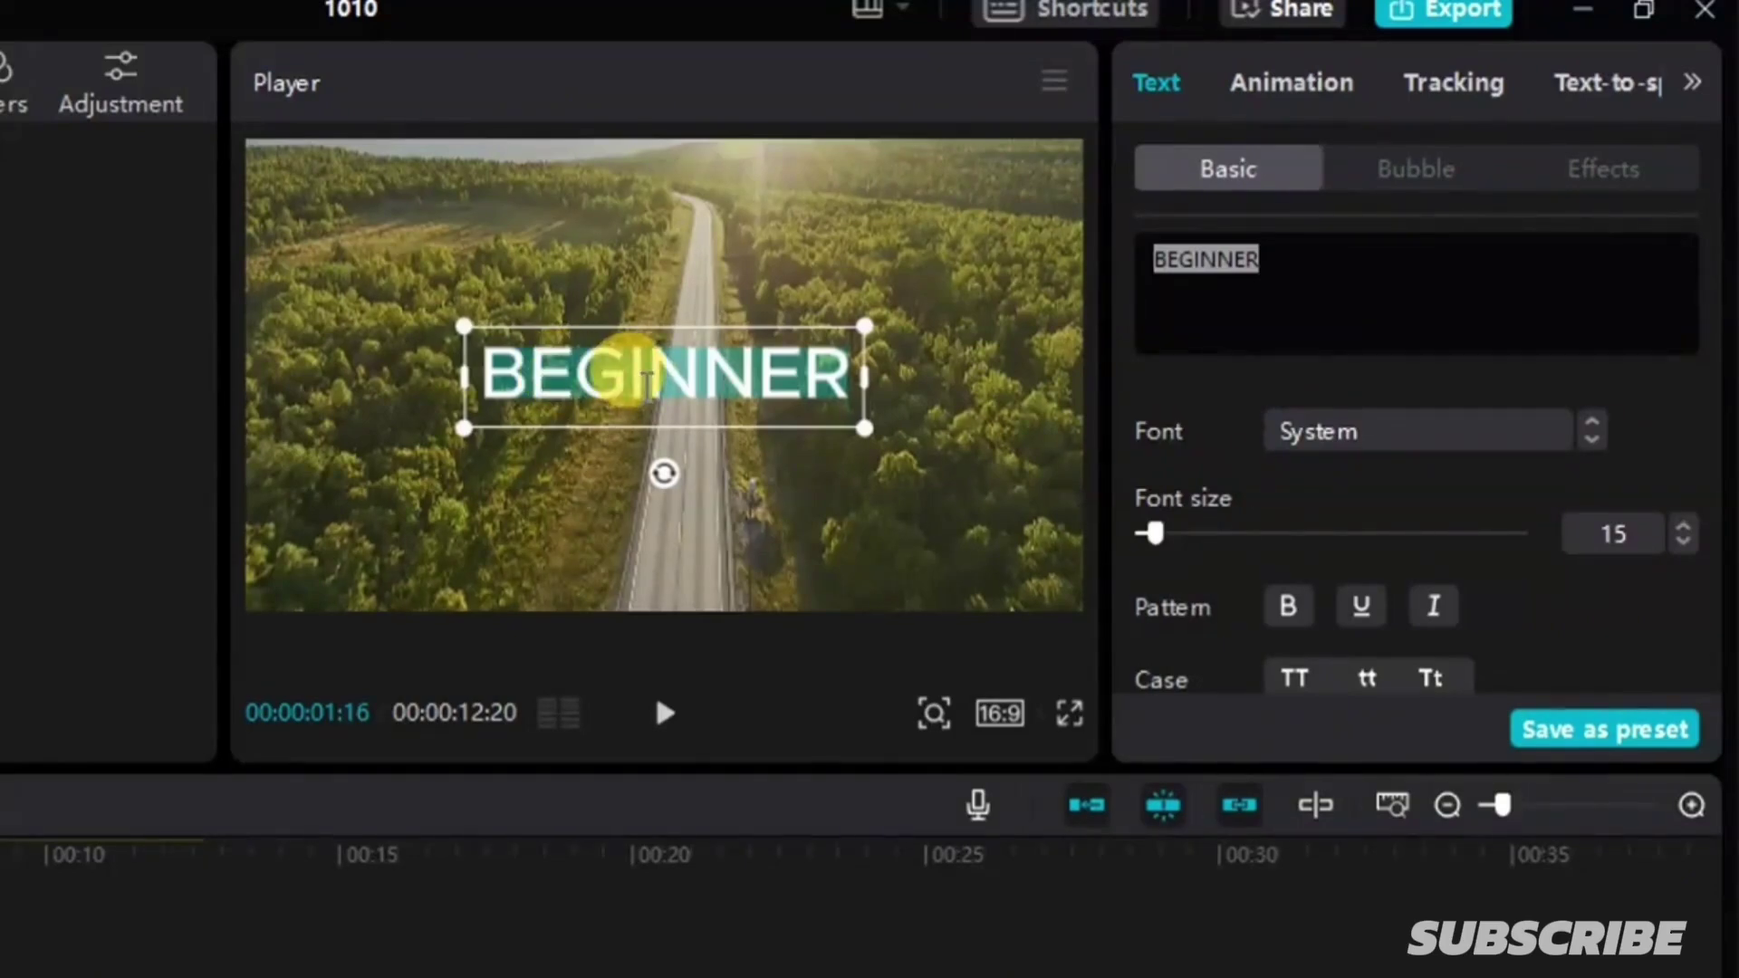
text(BEGINNER)
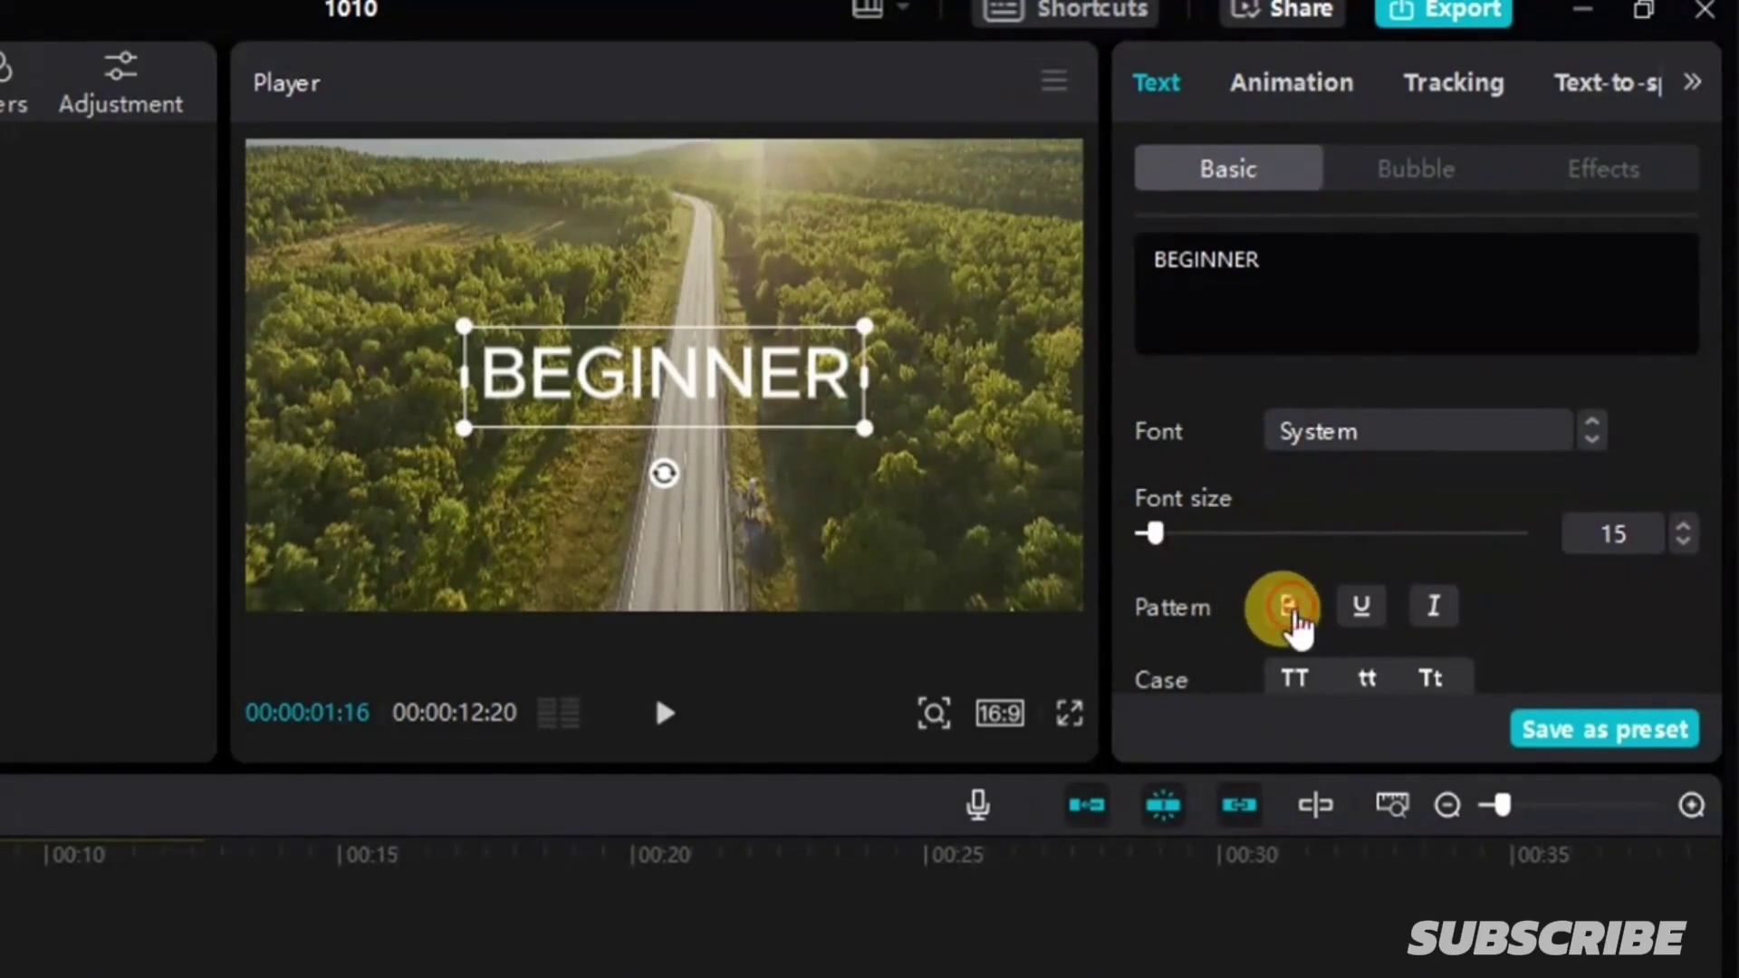
Step: Try bold, underline and italics, then apply the sequel100wide-75 font with no underline
click(1287, 606)
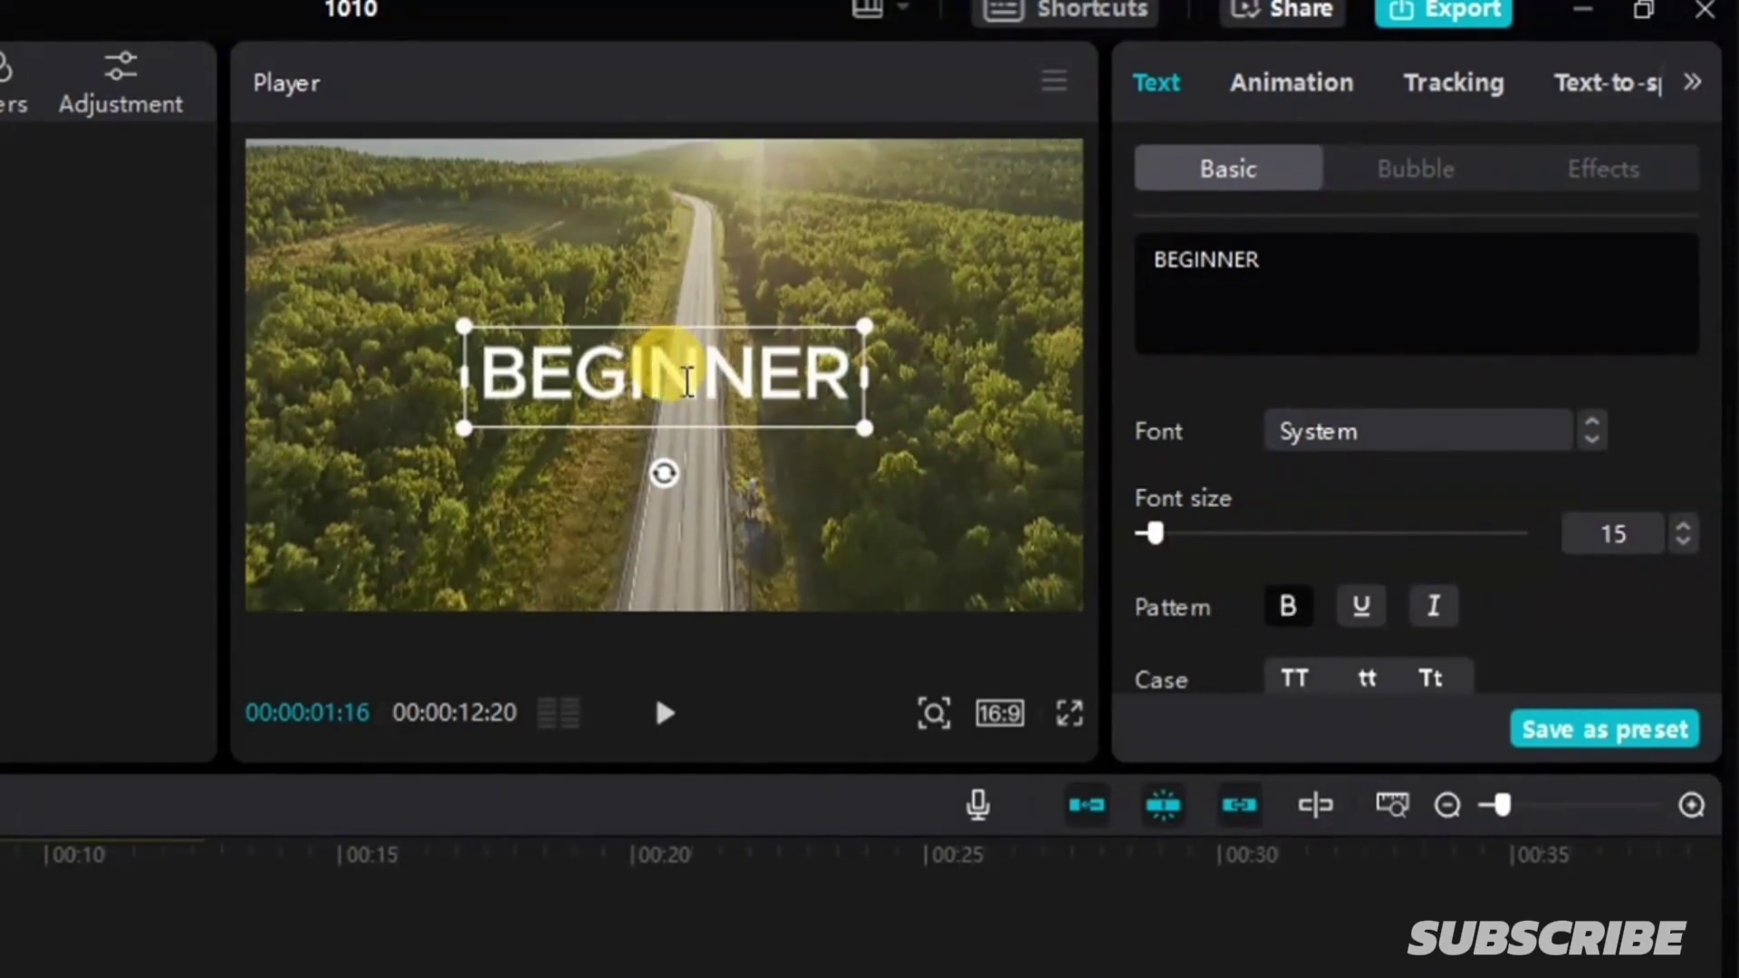
click(1361, 606)
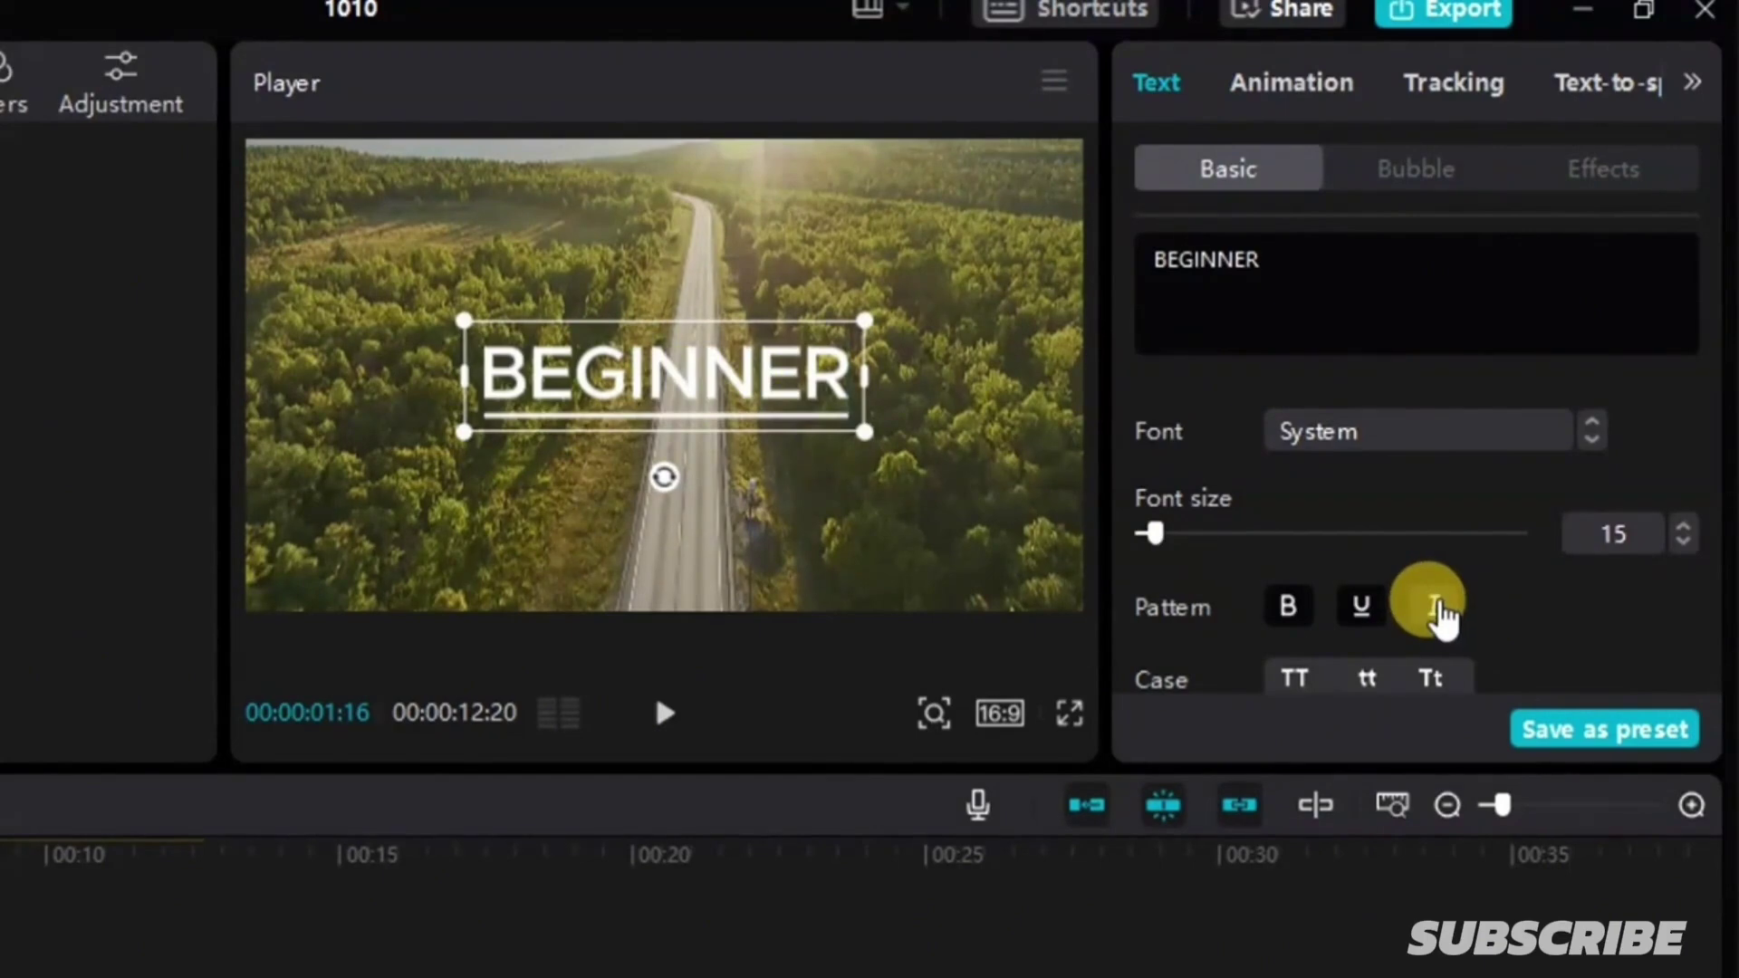
click(1435, 605)
click(1435, 605)
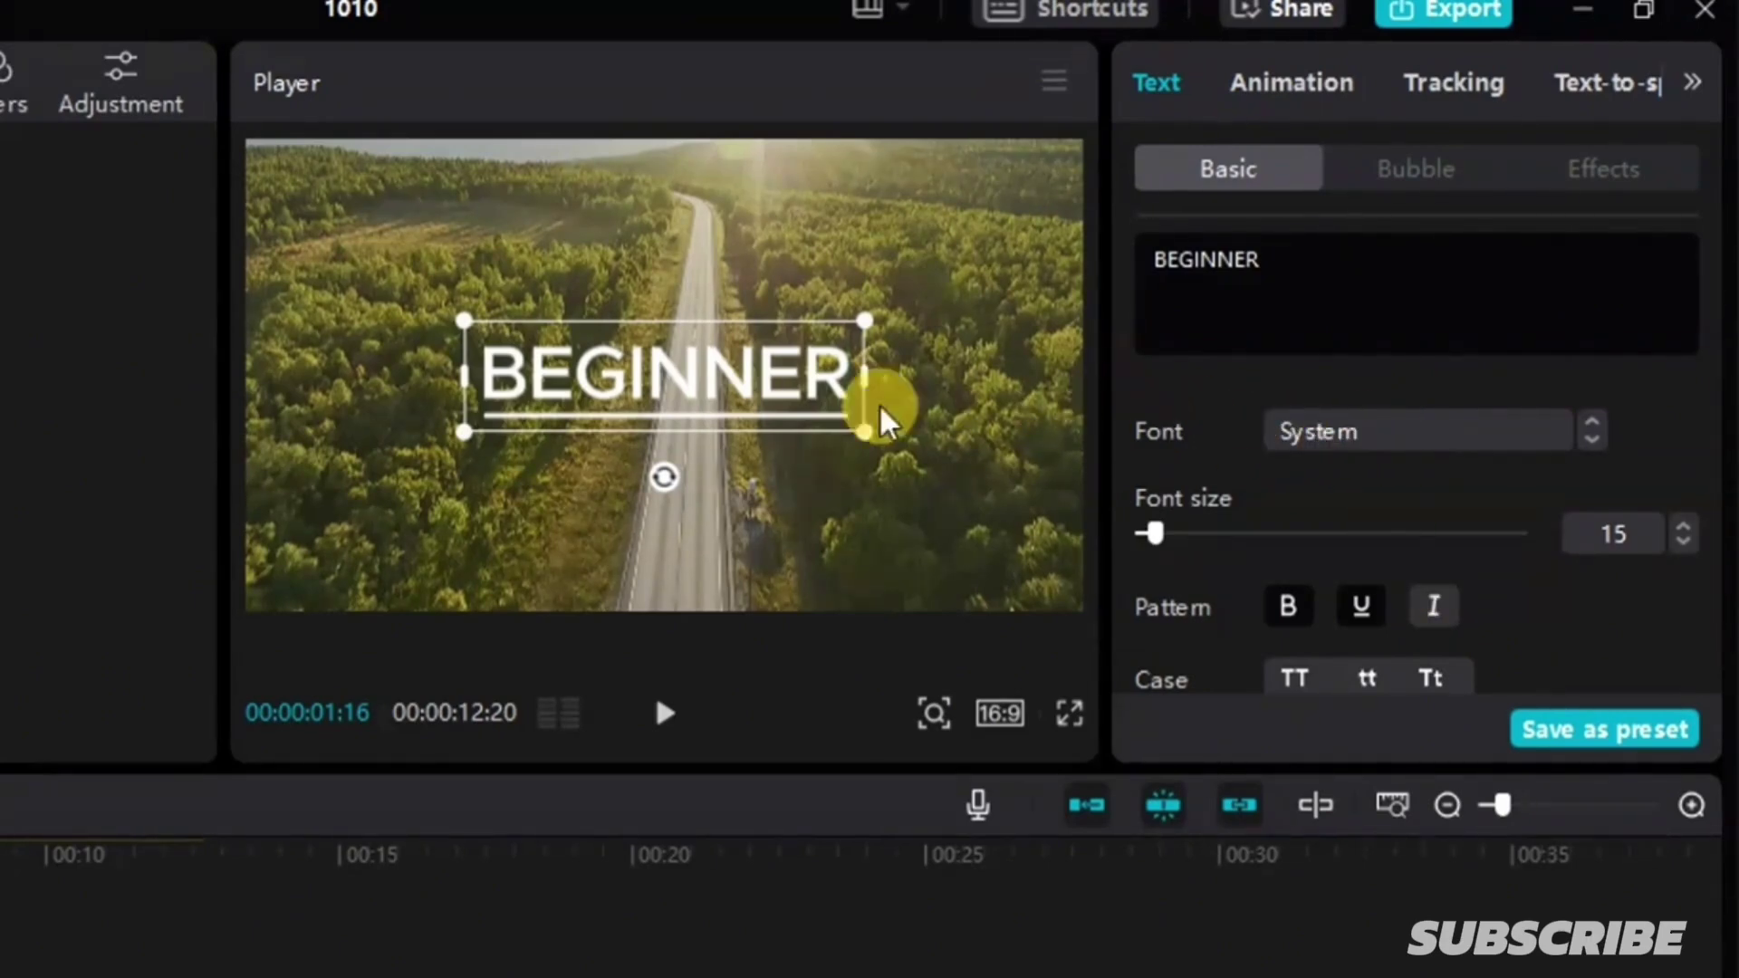
click(1537, 442)
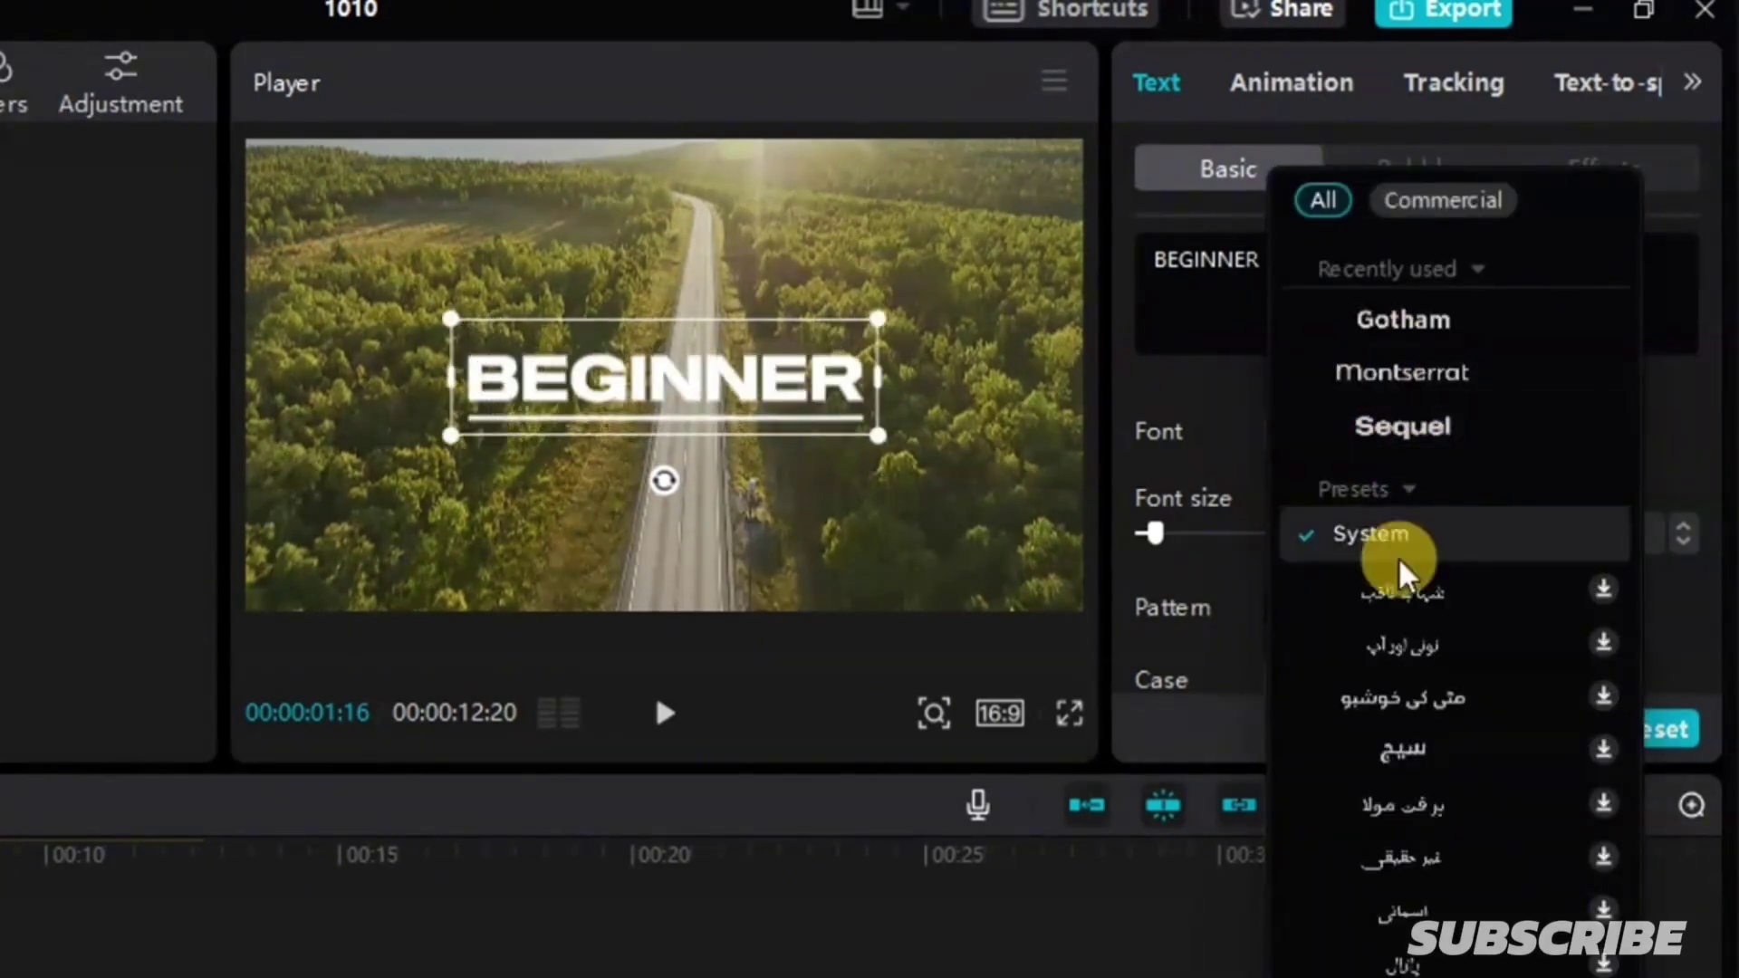
click(1398, 428)
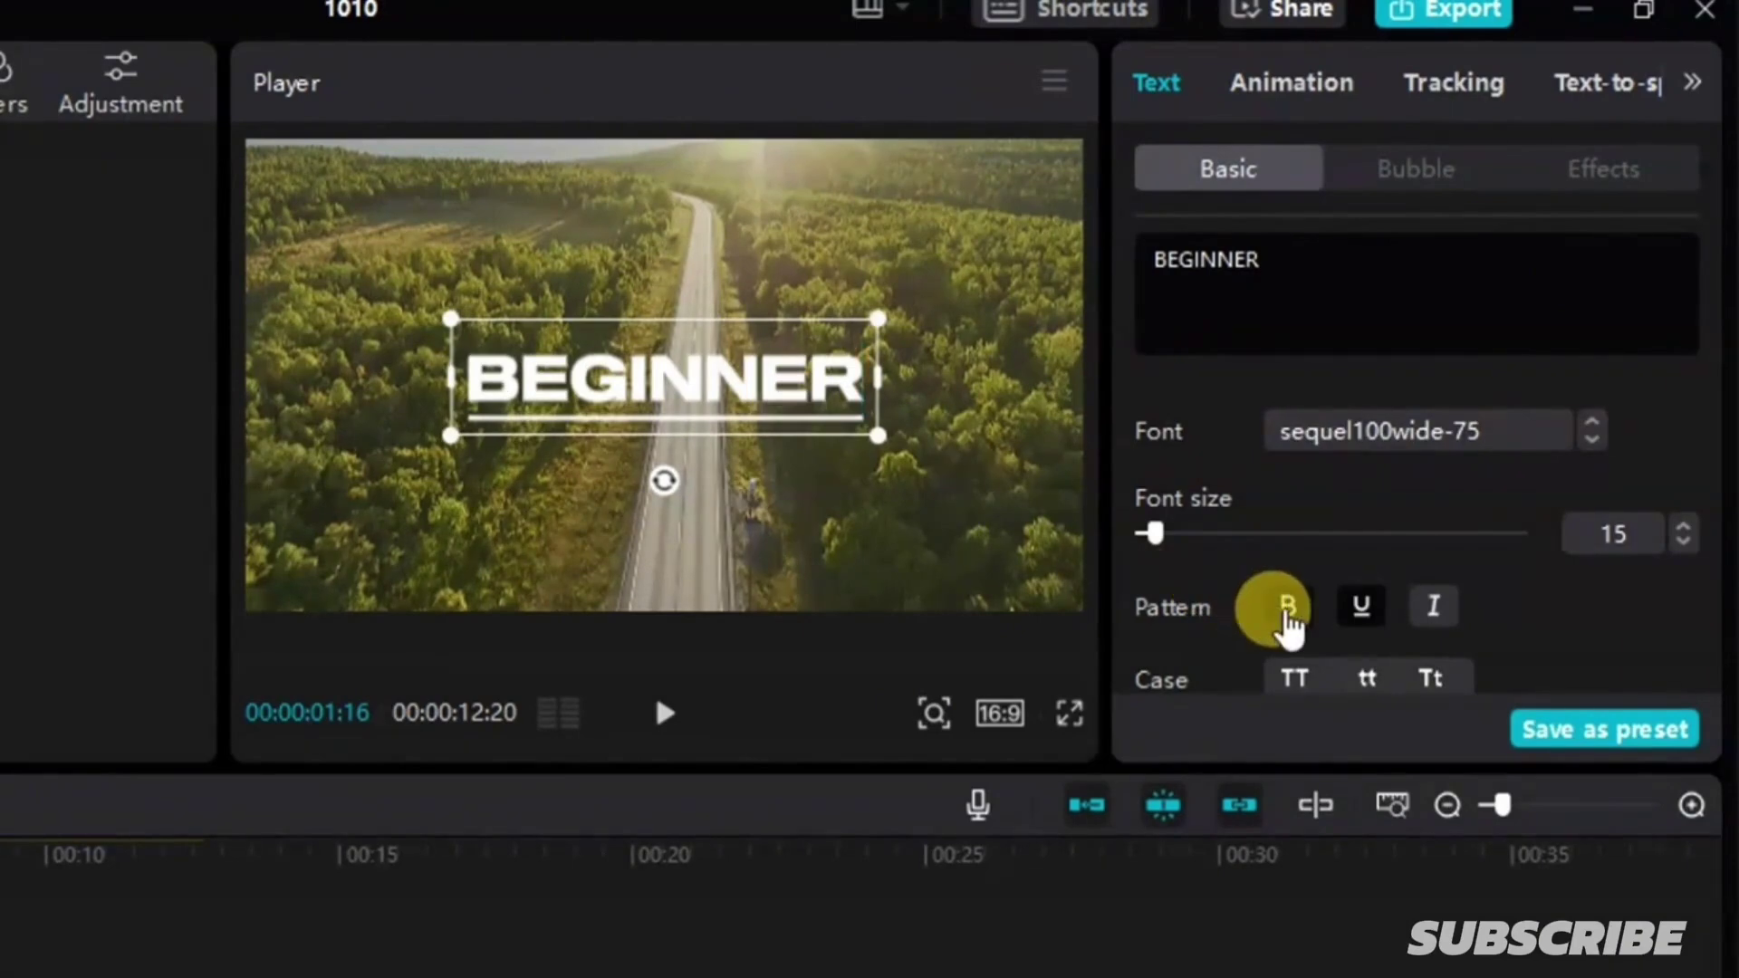
click(1360, 605)
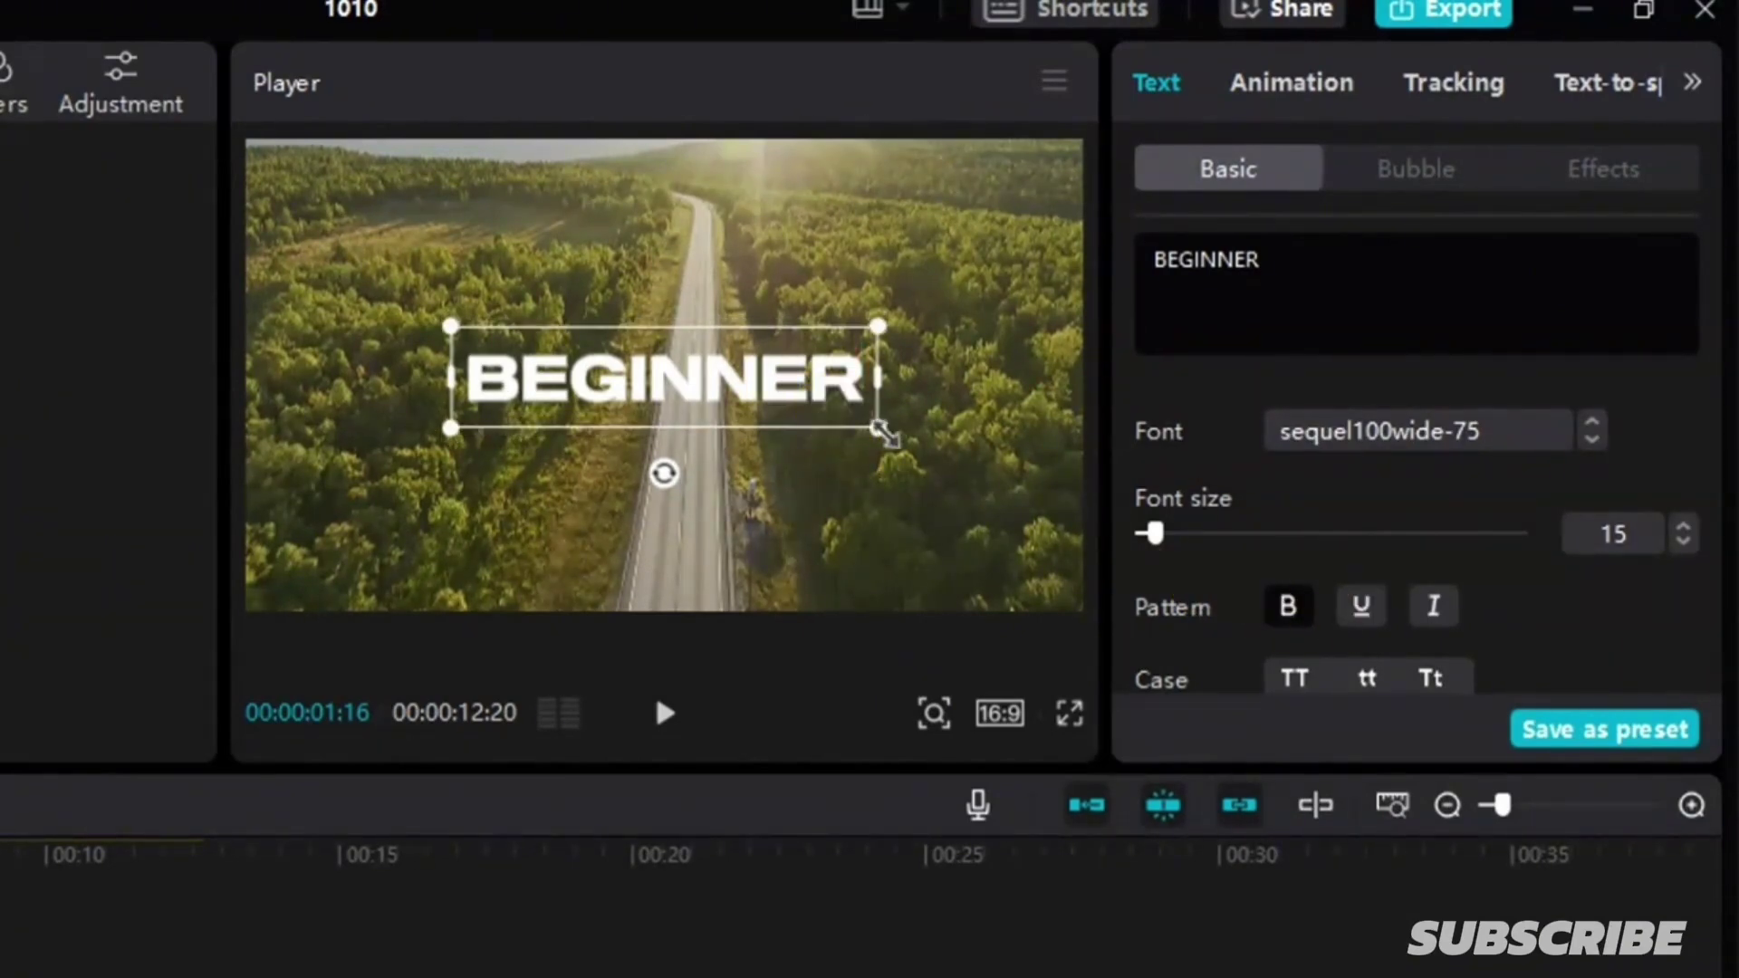
Step: Drag the title's corner handle to scale BEGINNER up in the frame
click(742, 342)
click(813, 355)
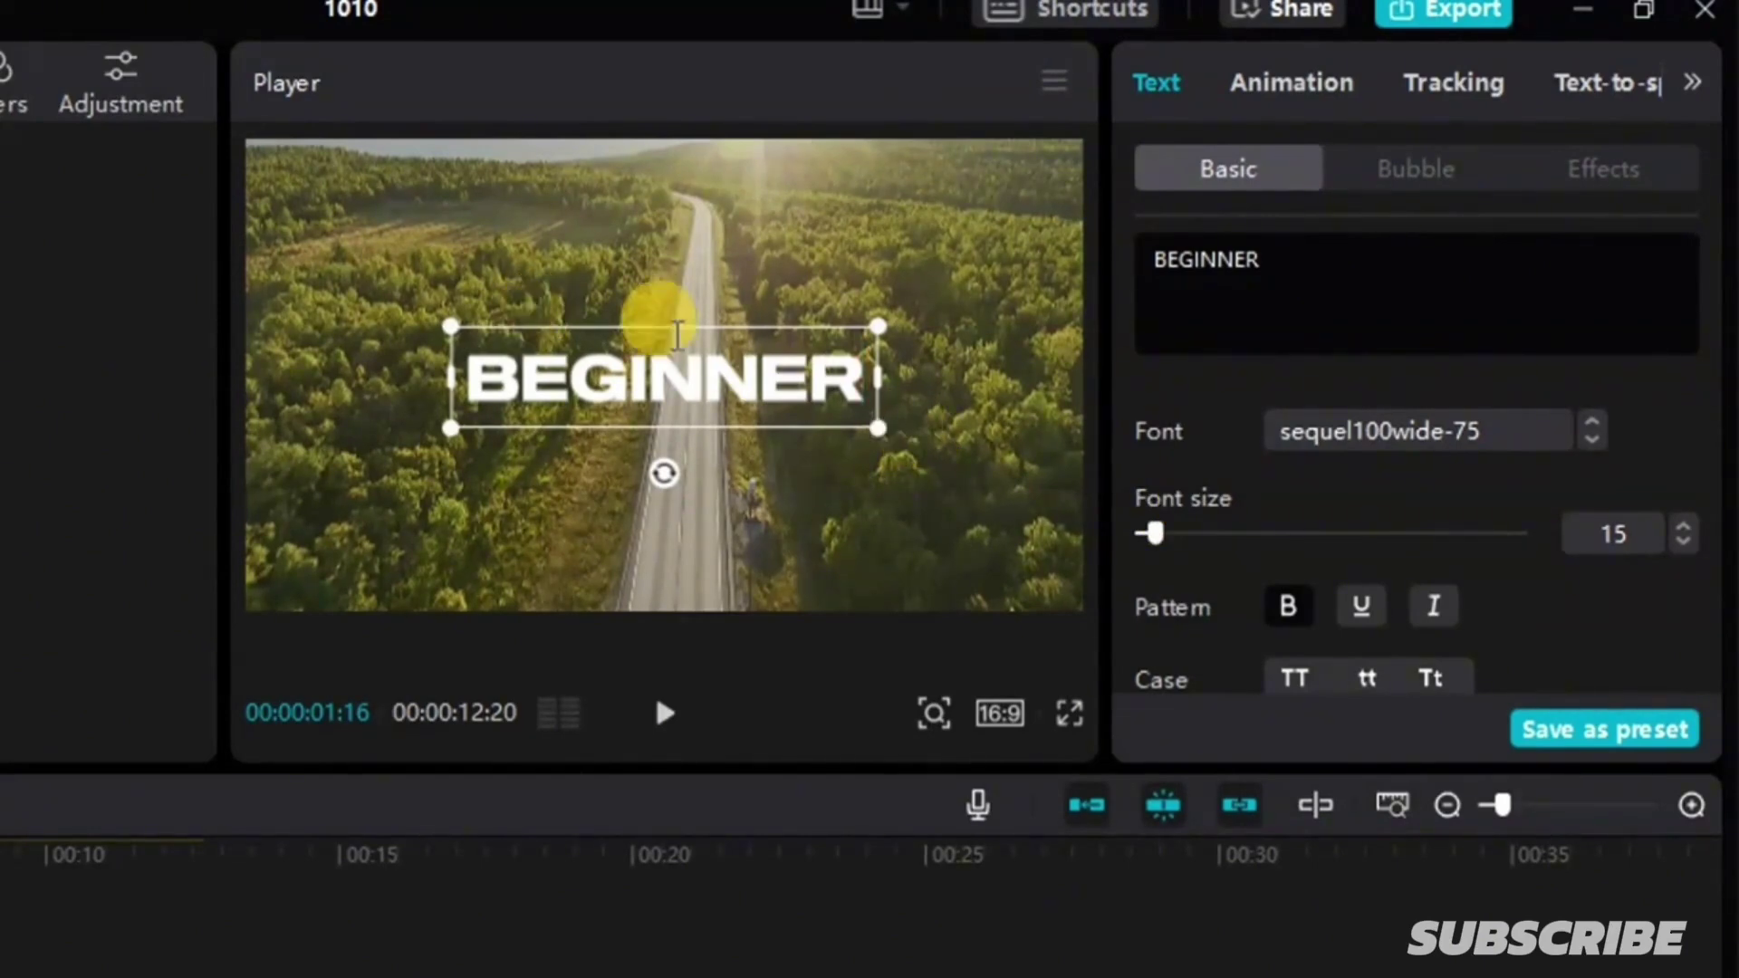
drag(880, 430, 1021, 516)
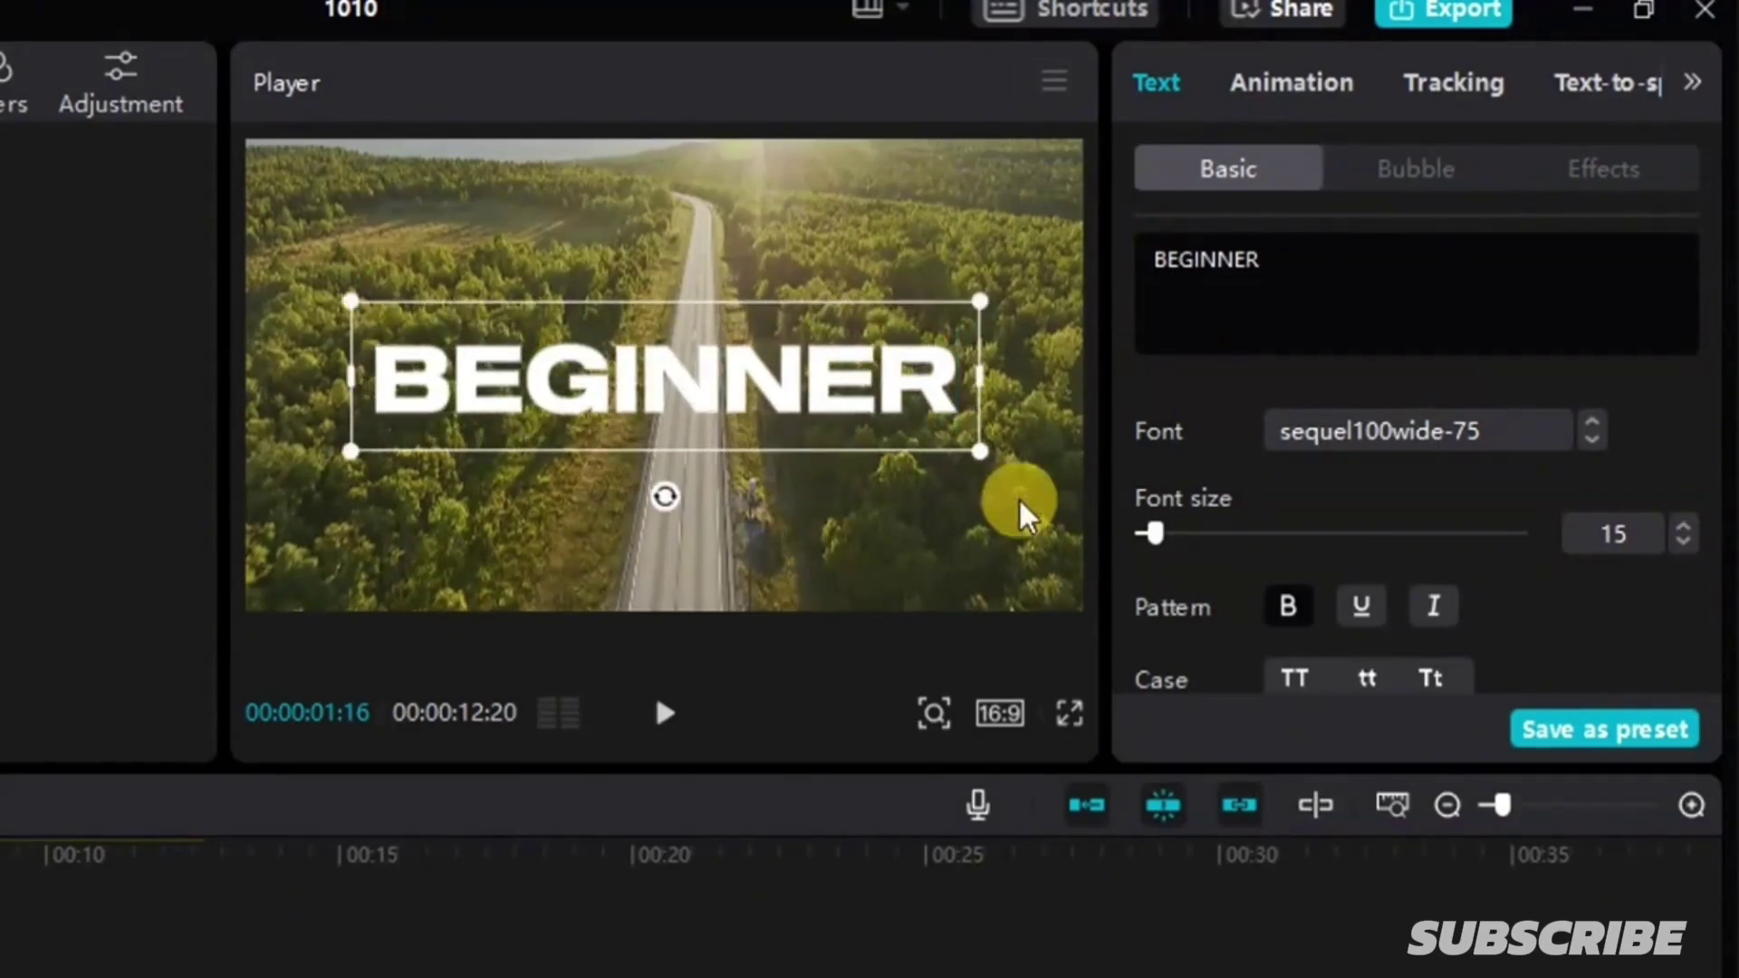
scroll(1444, 484, down, 1)
scroll(1440, 480, down, 4)
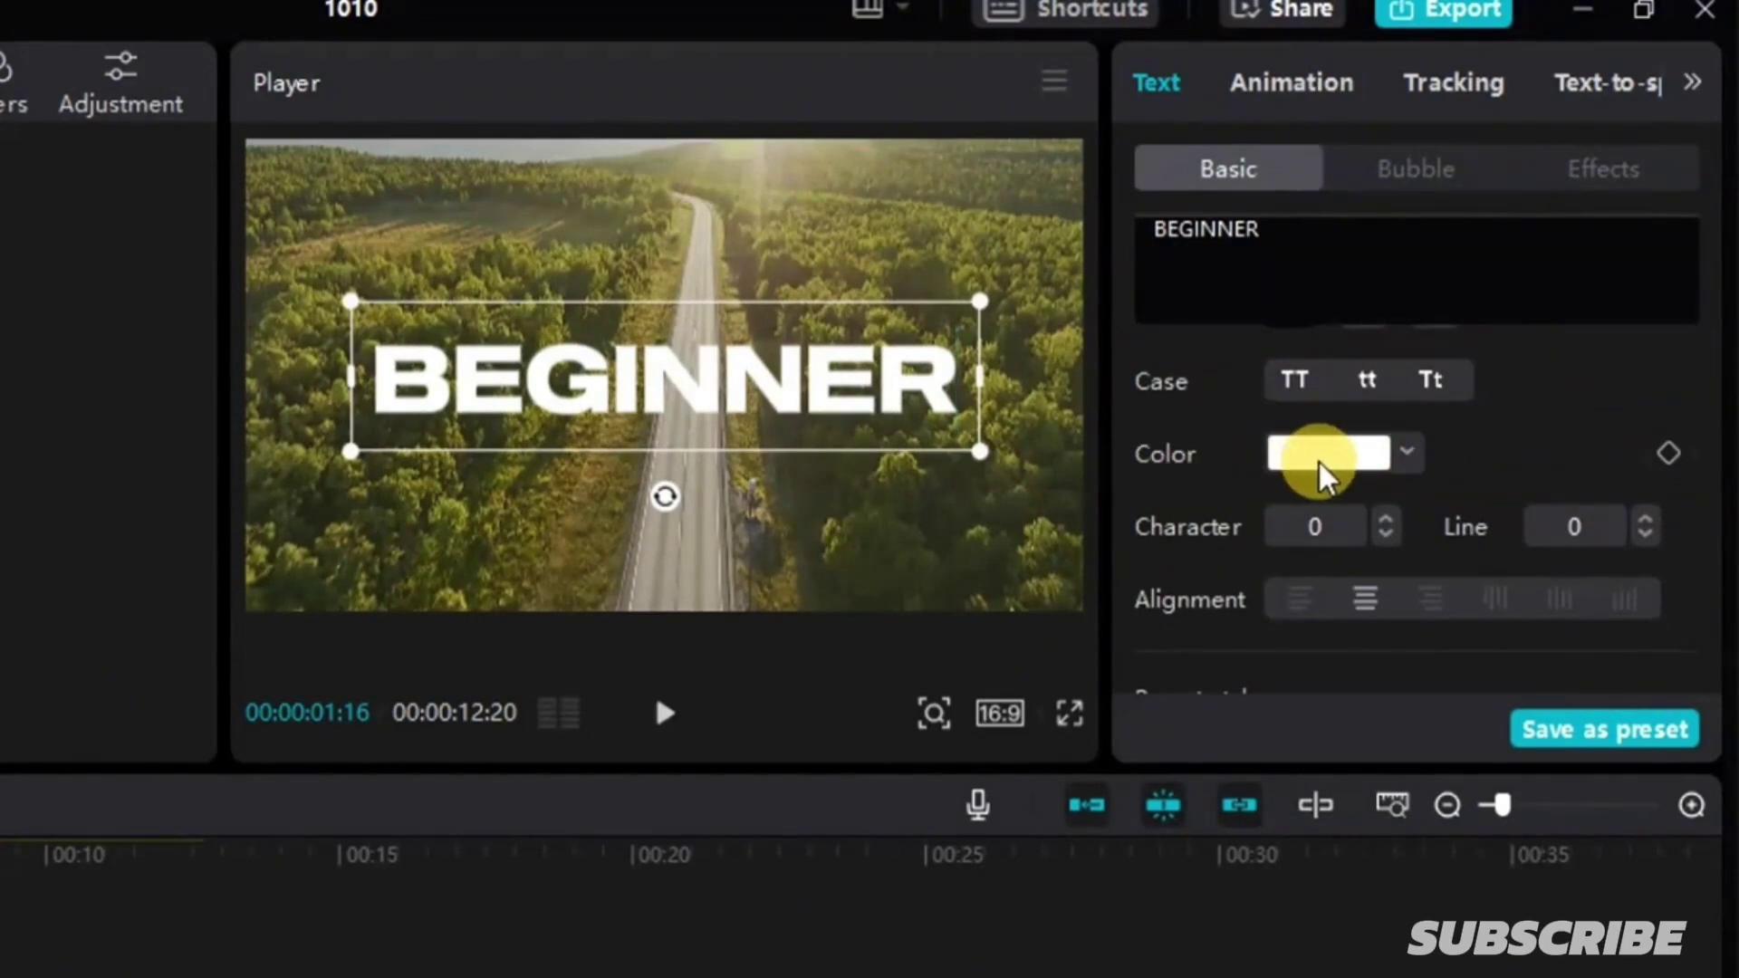
click(1327, 458)
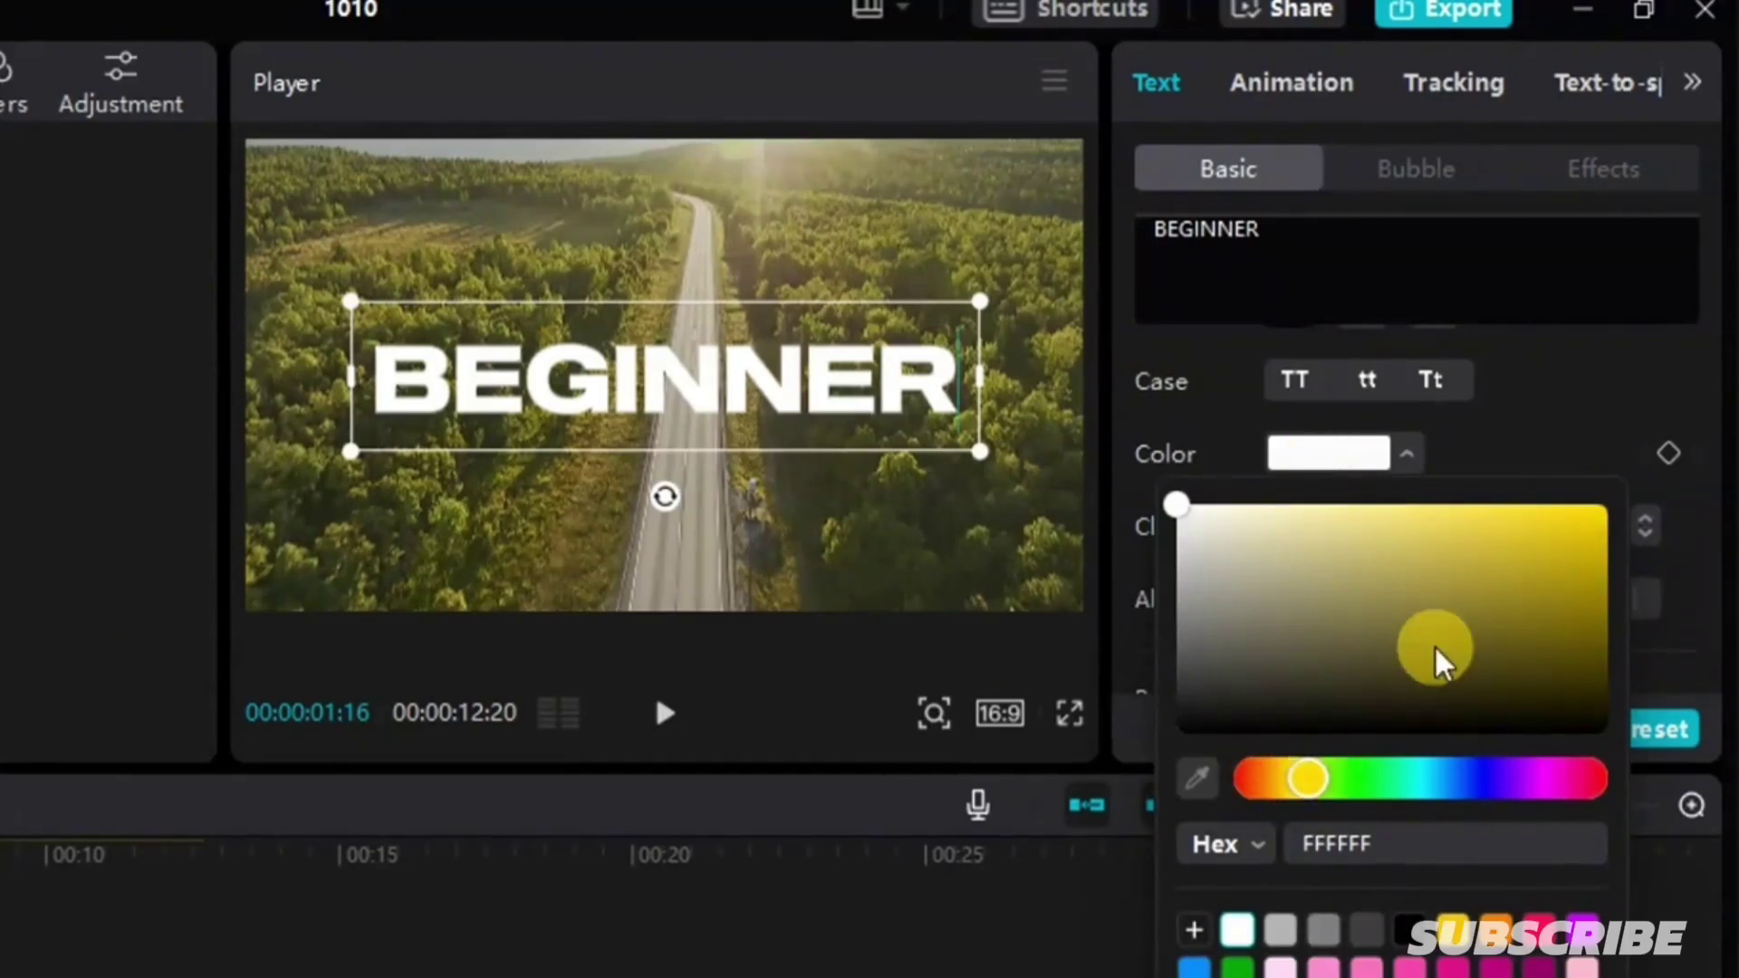
click(1459, 610)
click(1603, 504)
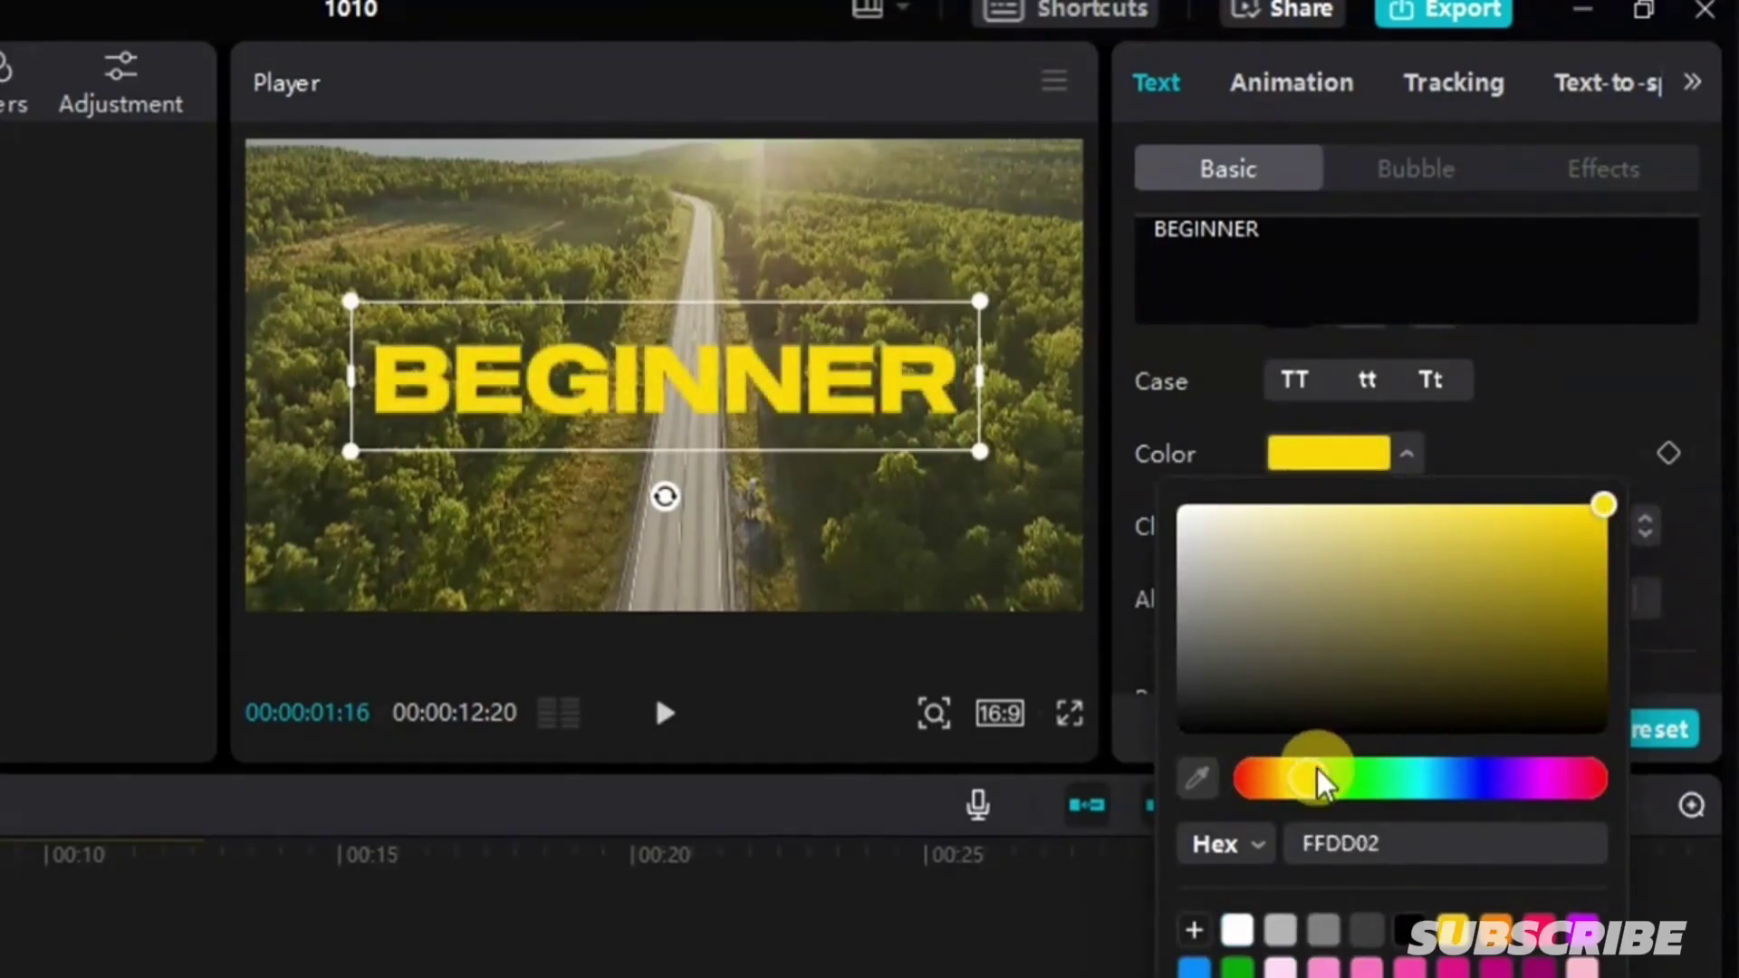
drag(1317, 774, 1223, 774)
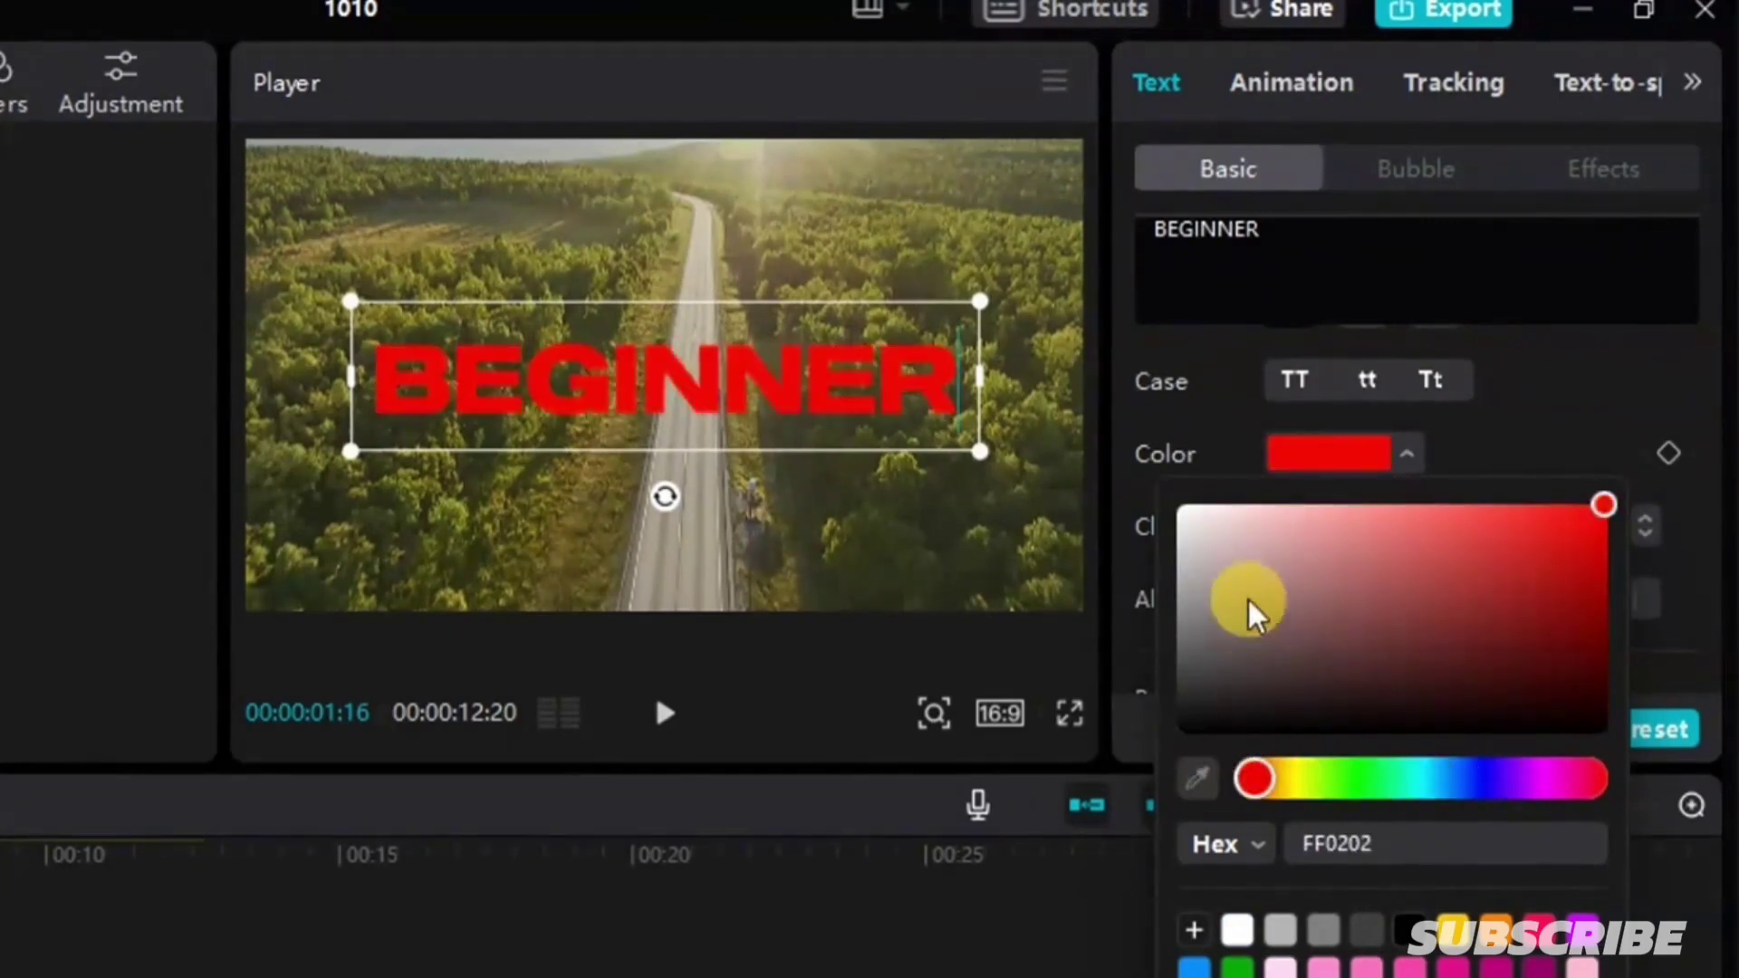
drag(1247, 596, 1175, 503)
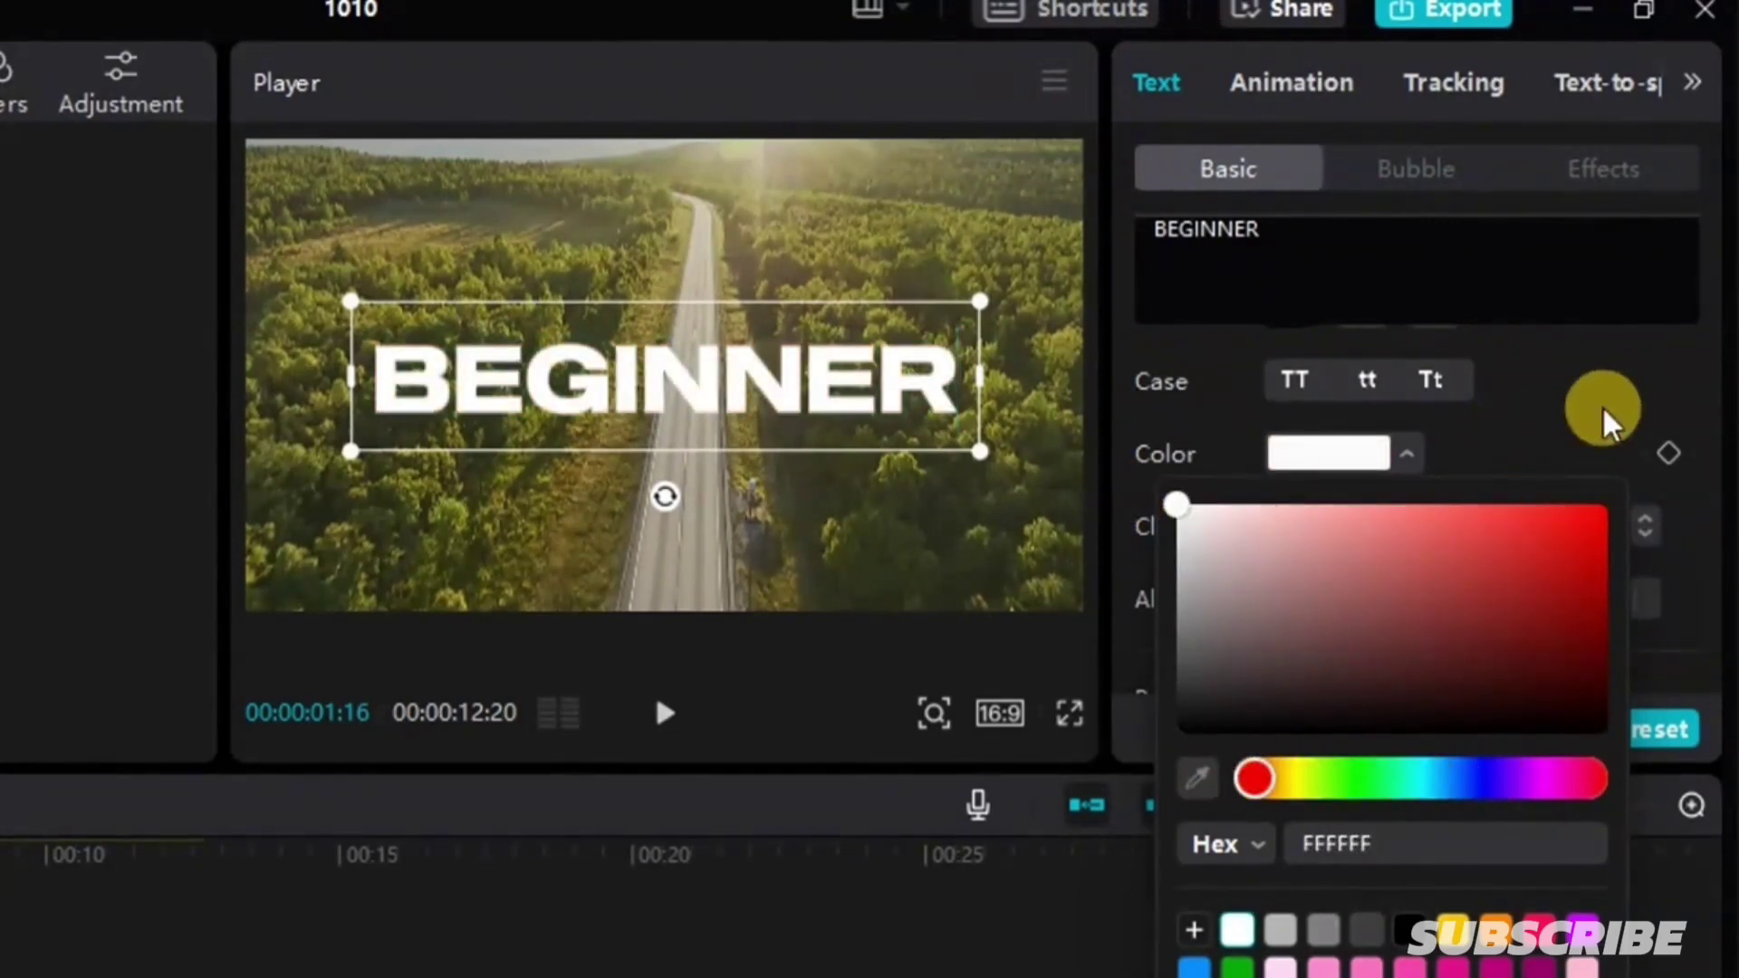
click(1696, 563)
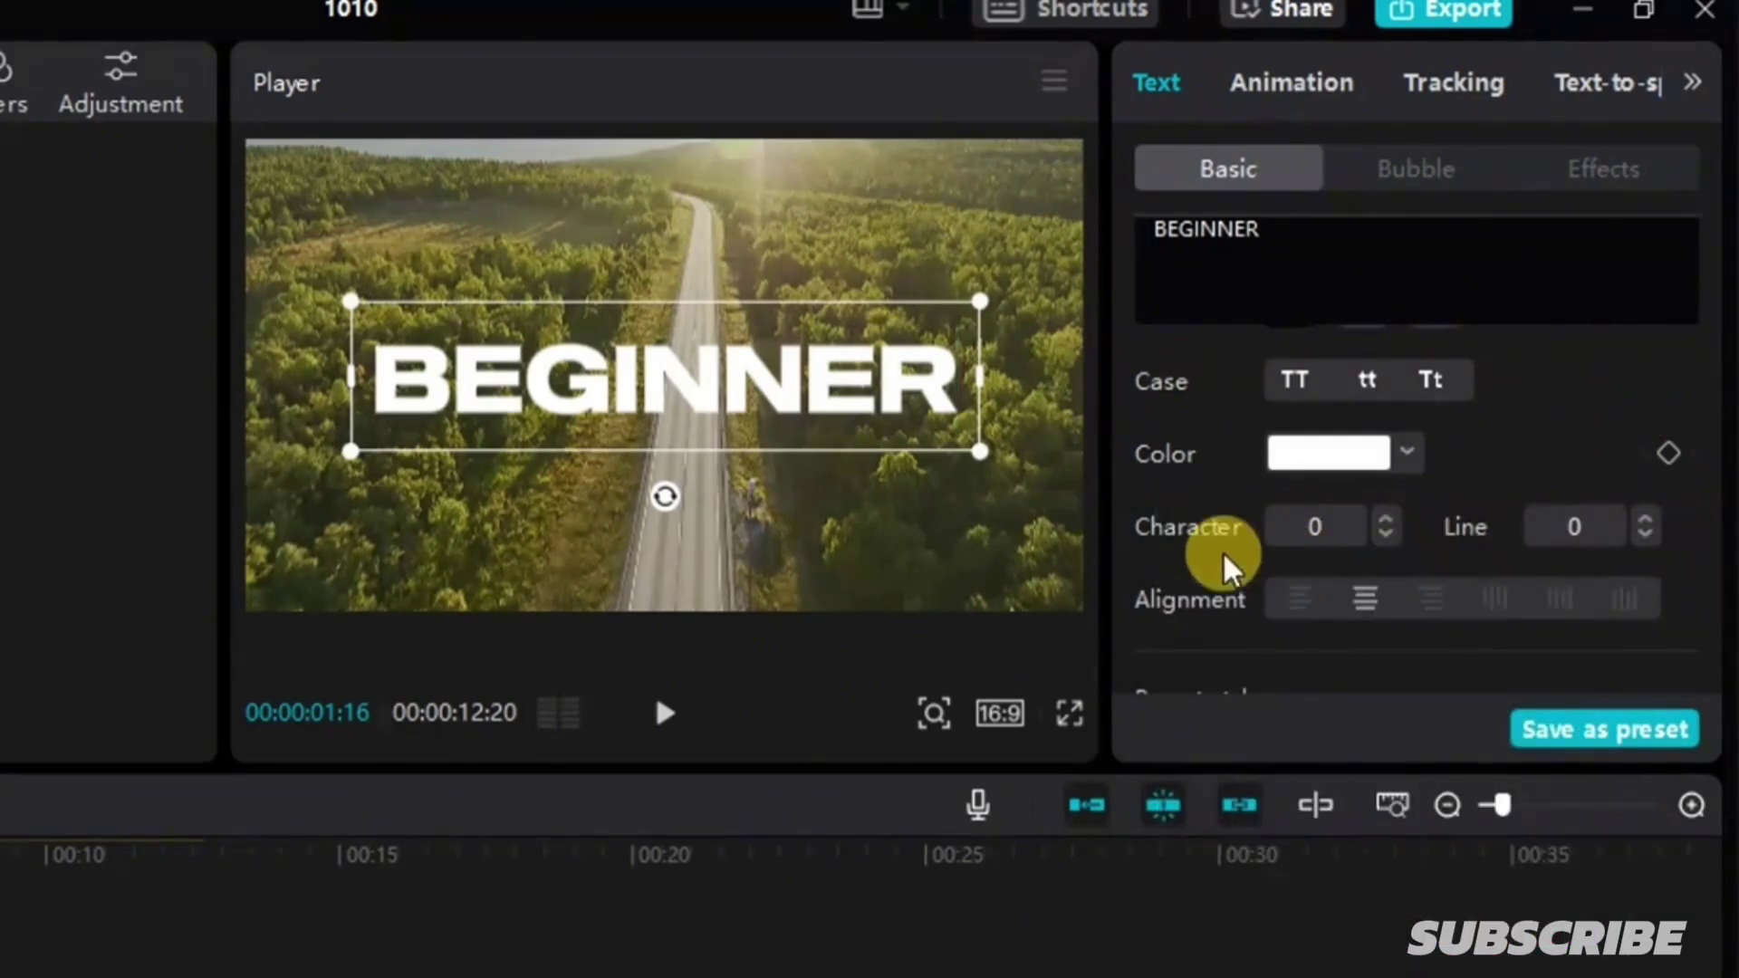
Step: Raise the BEGINNER character spacing to 3, then bring it back down to 1
click(1382, 518)
click(1382, 518)
click(1383, 518)
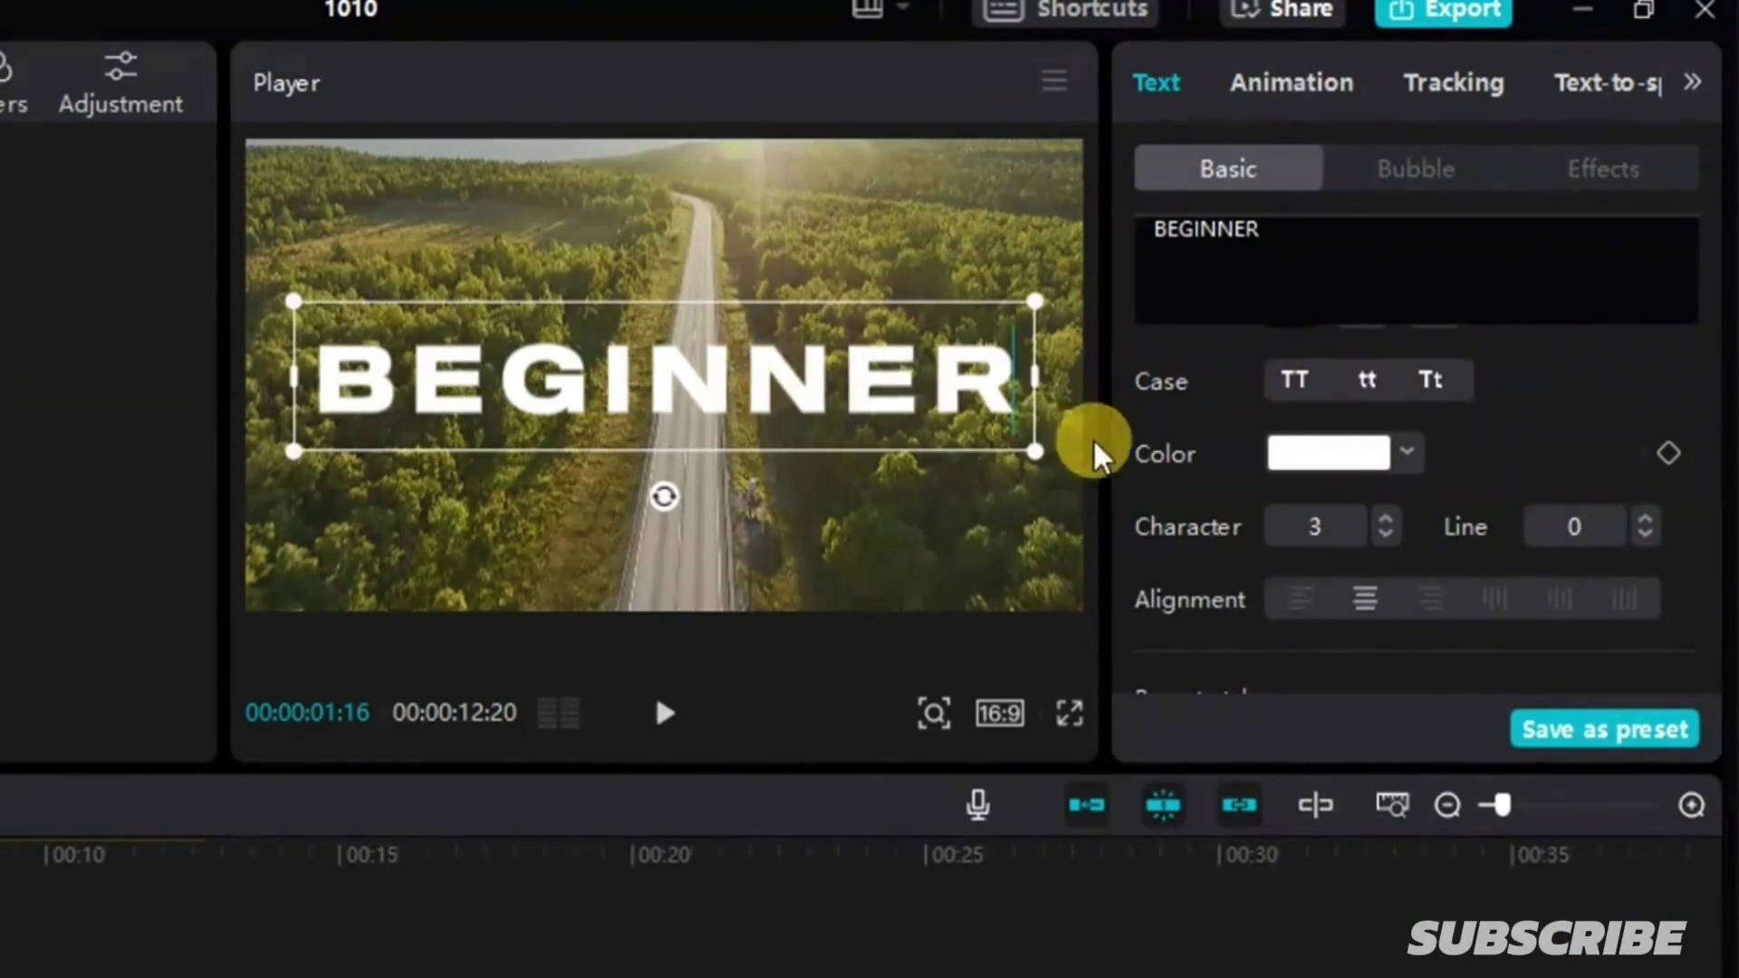
click(1384, 536)
click(1385, 537)
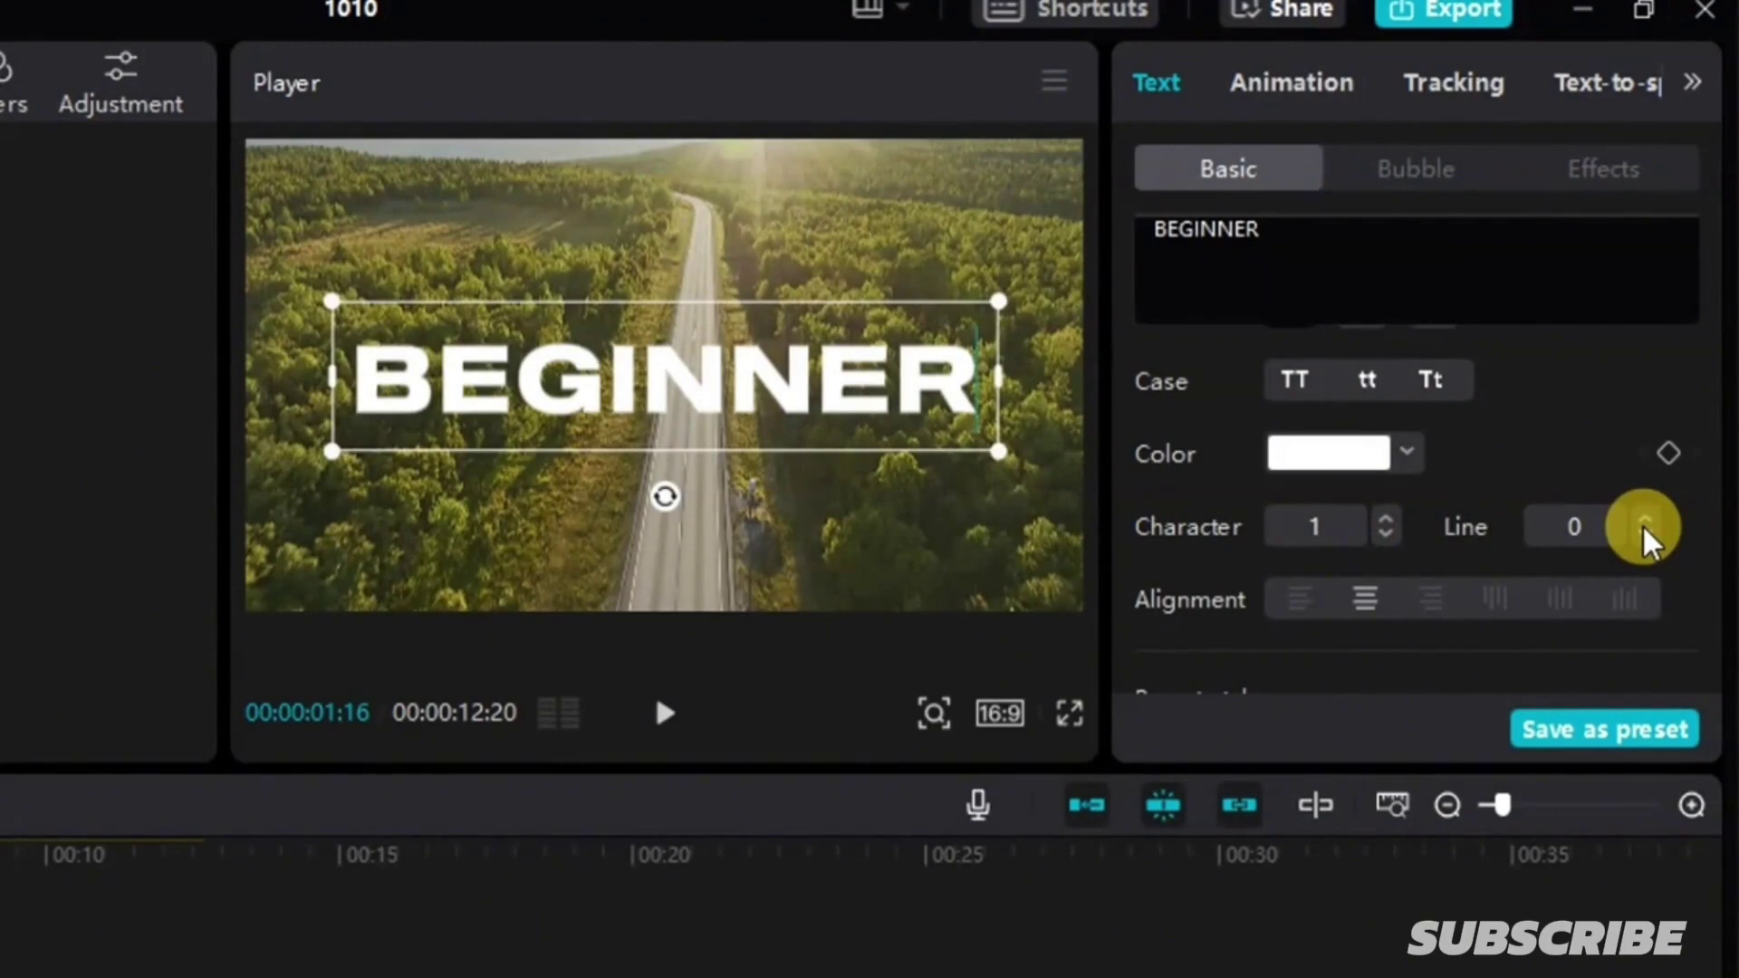
Step: Try several preset text styles, settling on the fifth white style with a soft shadow
scroll(1643, 530, down, 5)
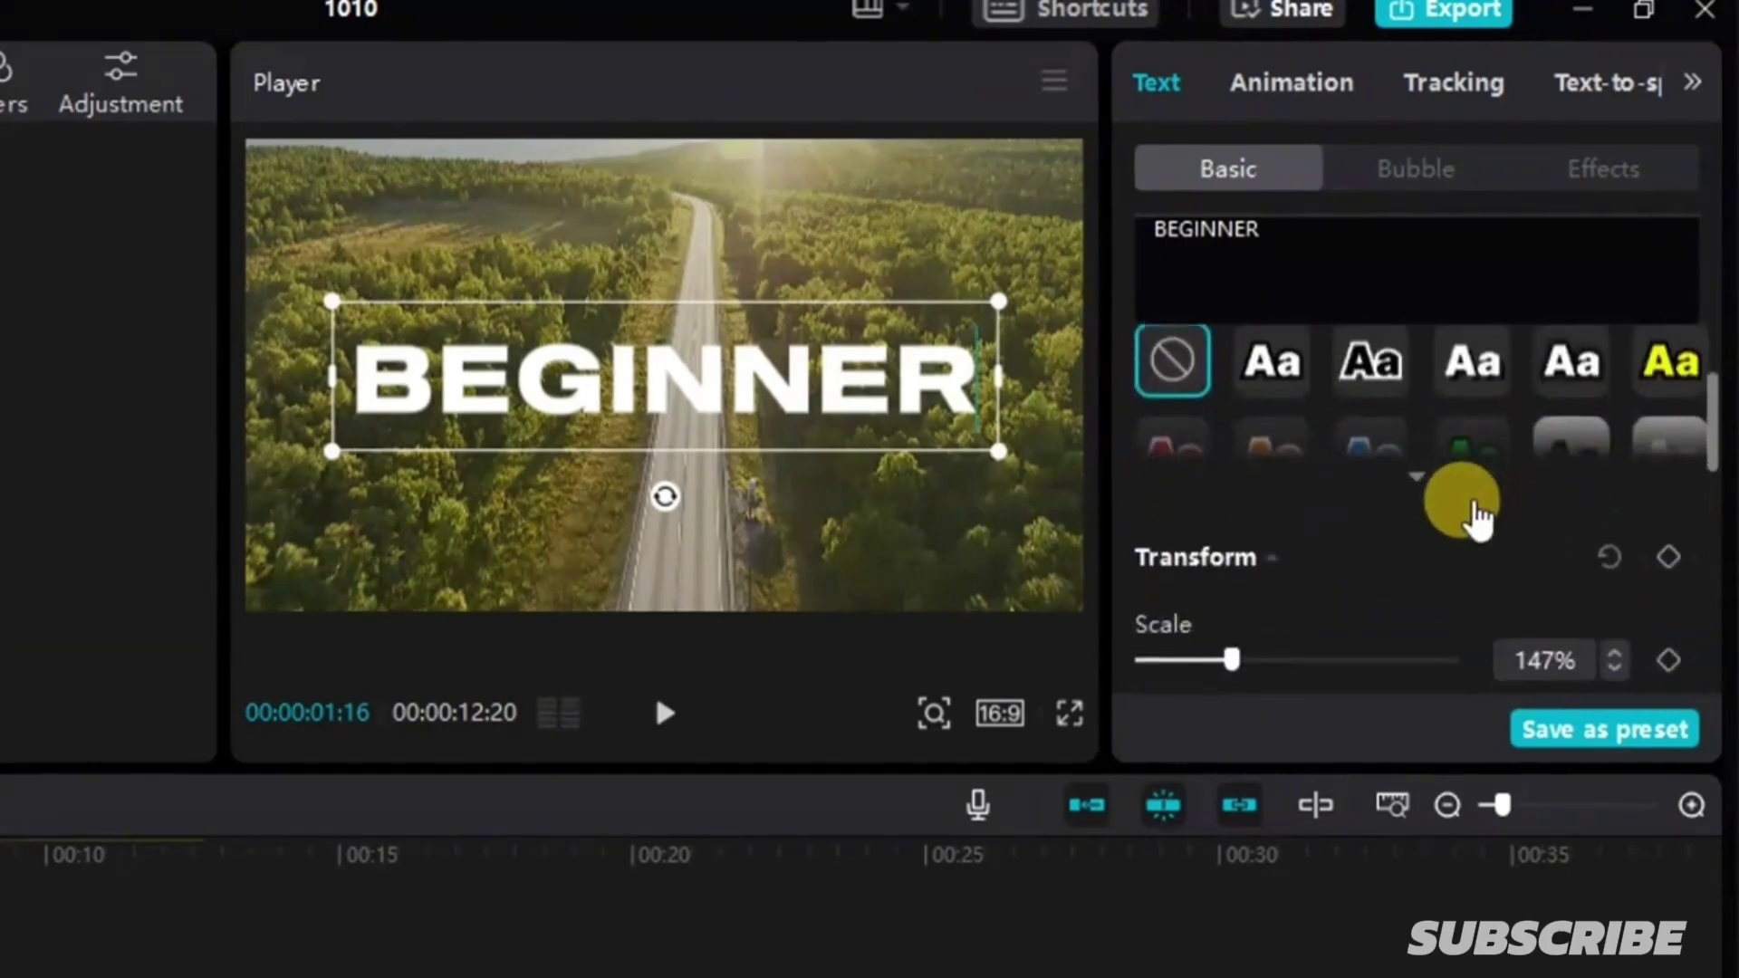
scroll(1475, 507, up, 2)
scroll(1473, 507, up, 1)
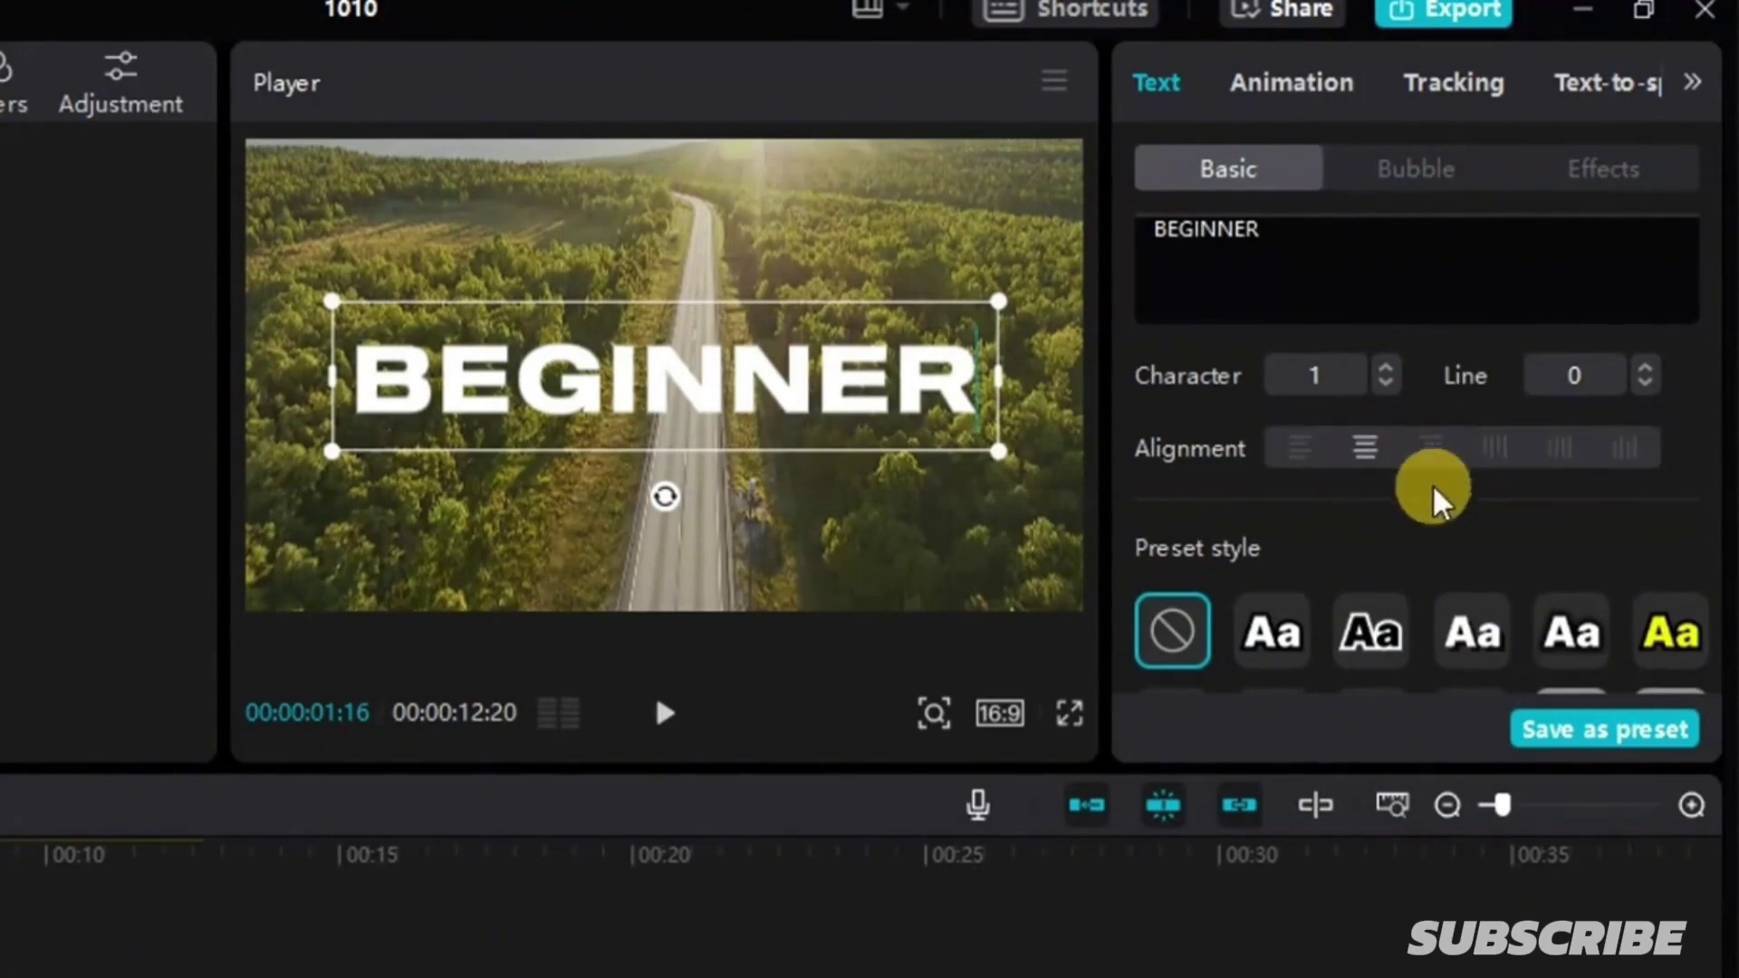
scroll(1297, 484, down, 2)
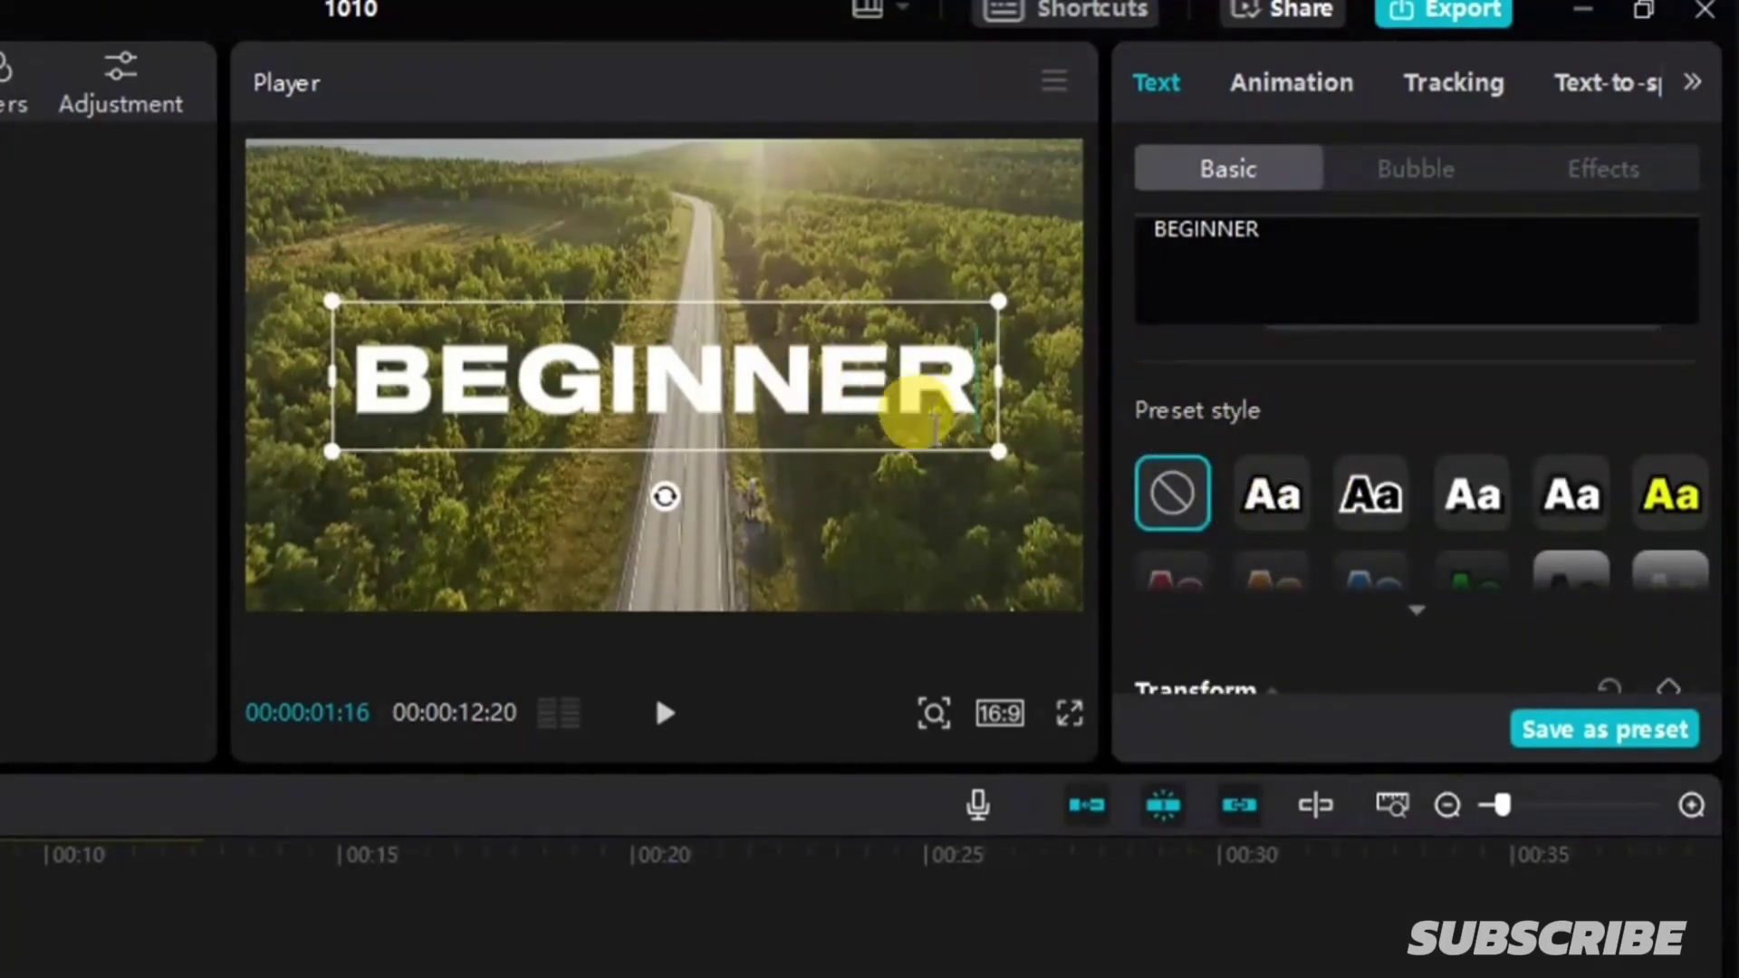
click(1279, 502)
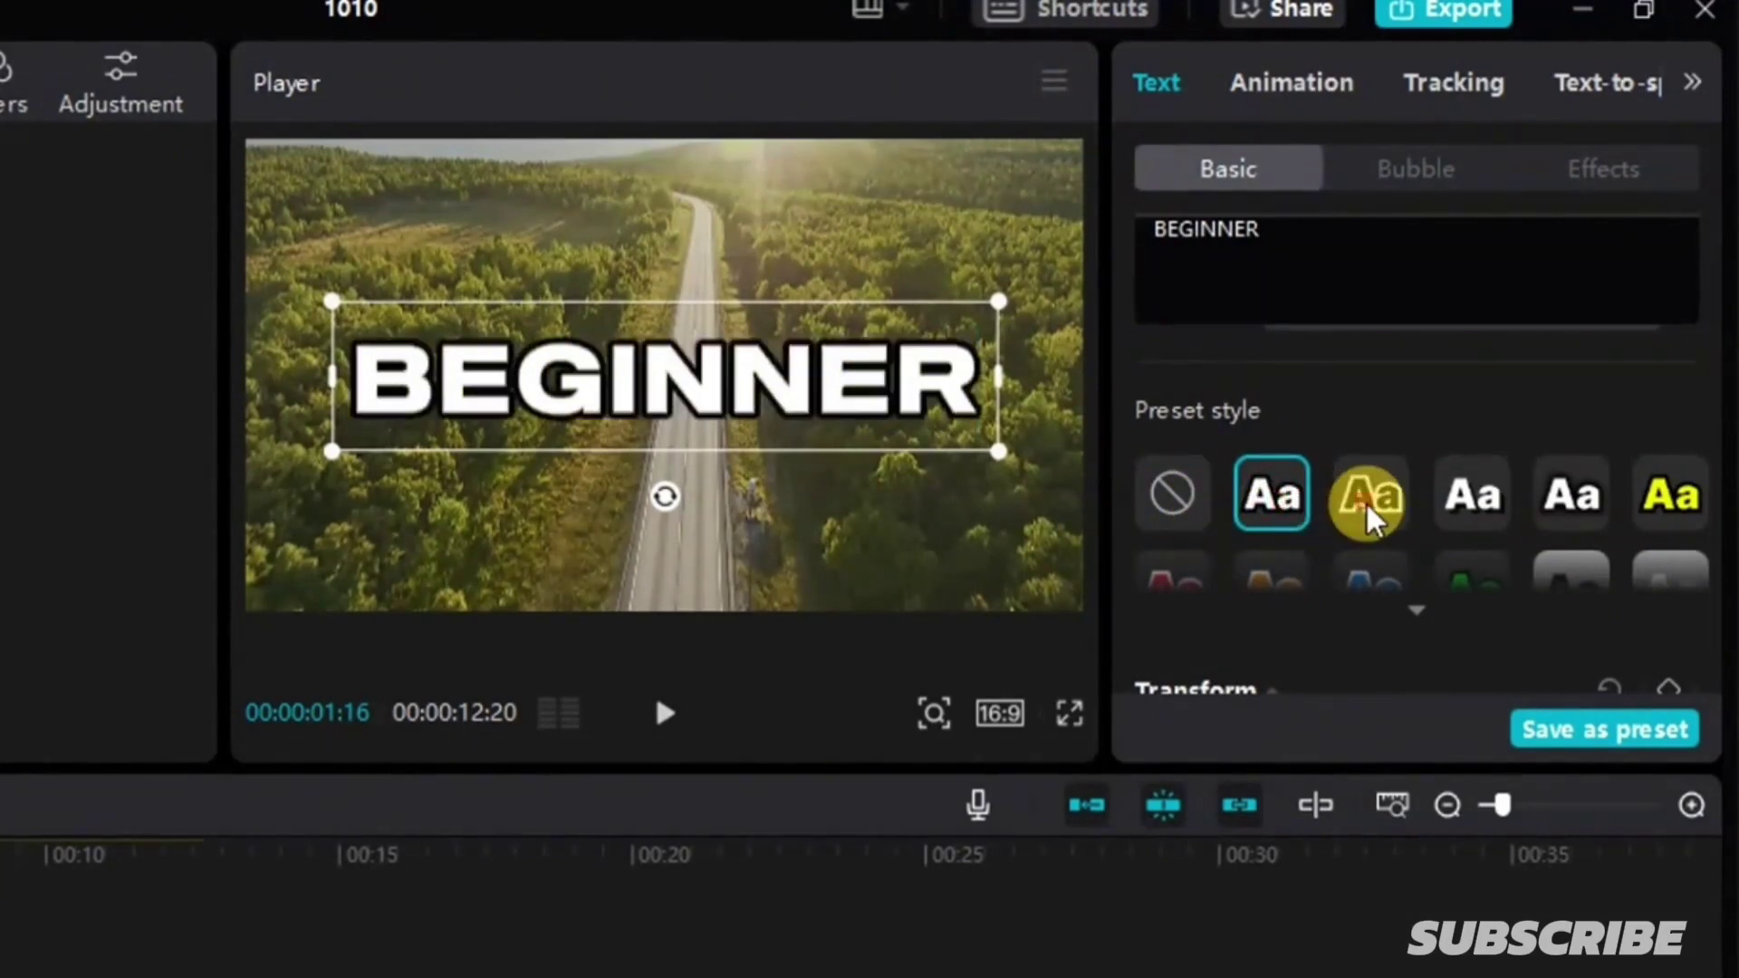
click(1365, 502)
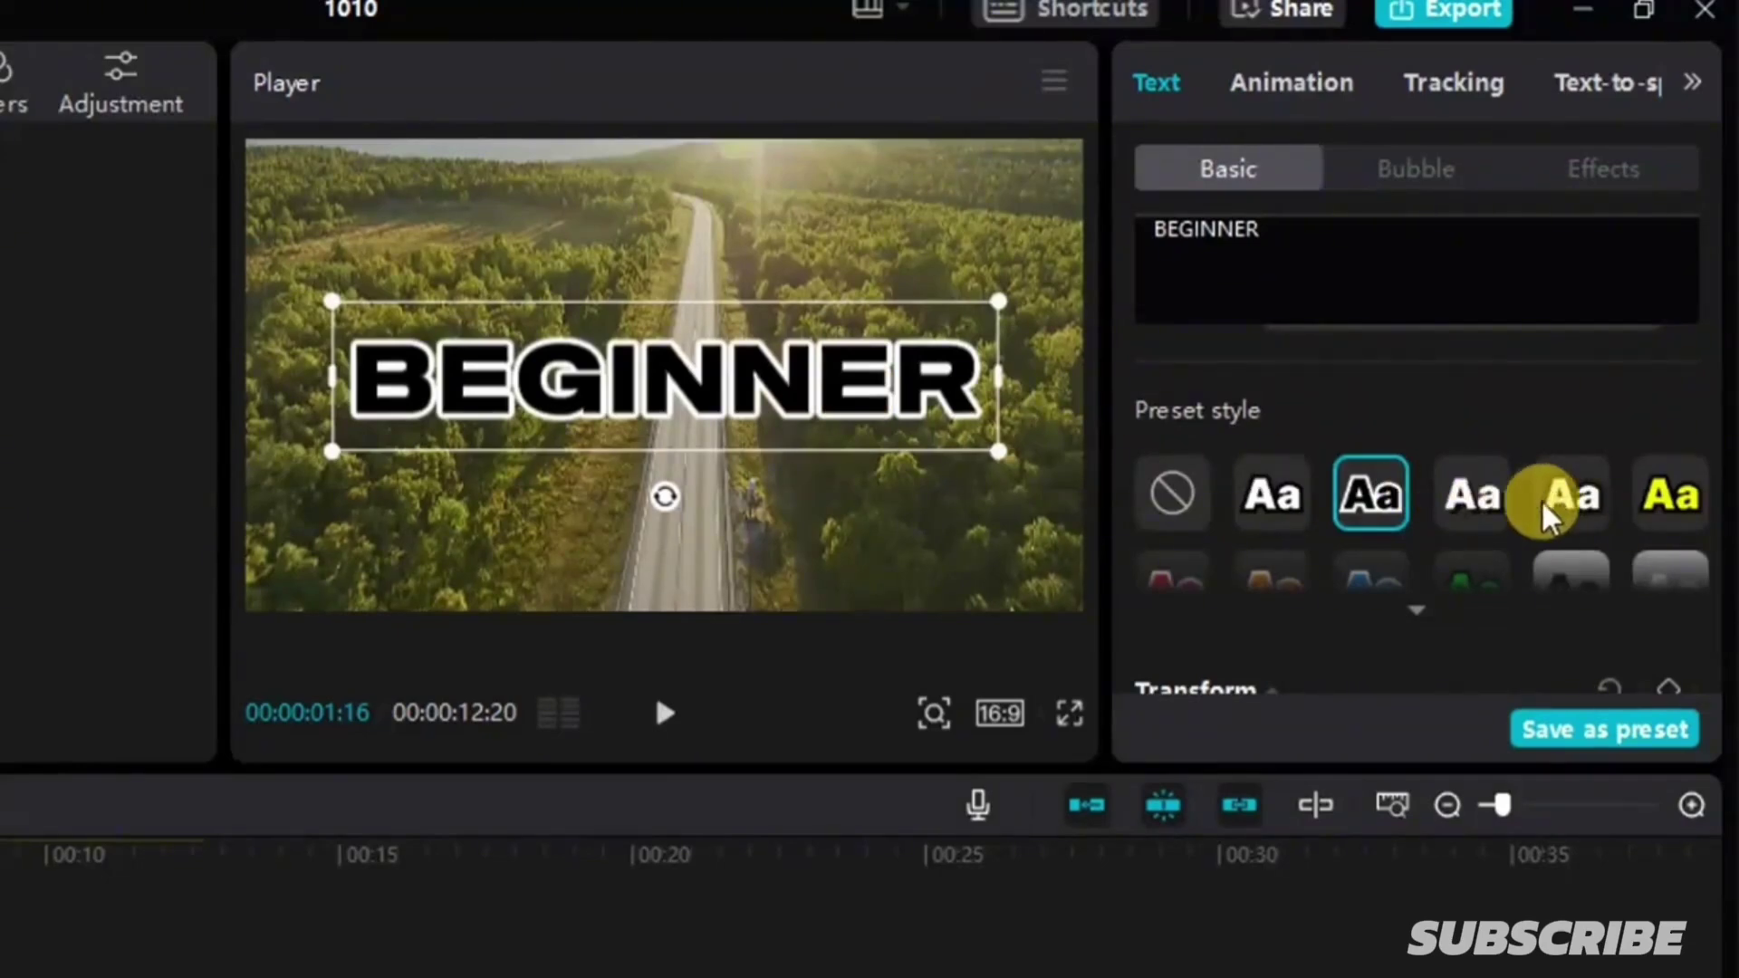
click(1474, 497)
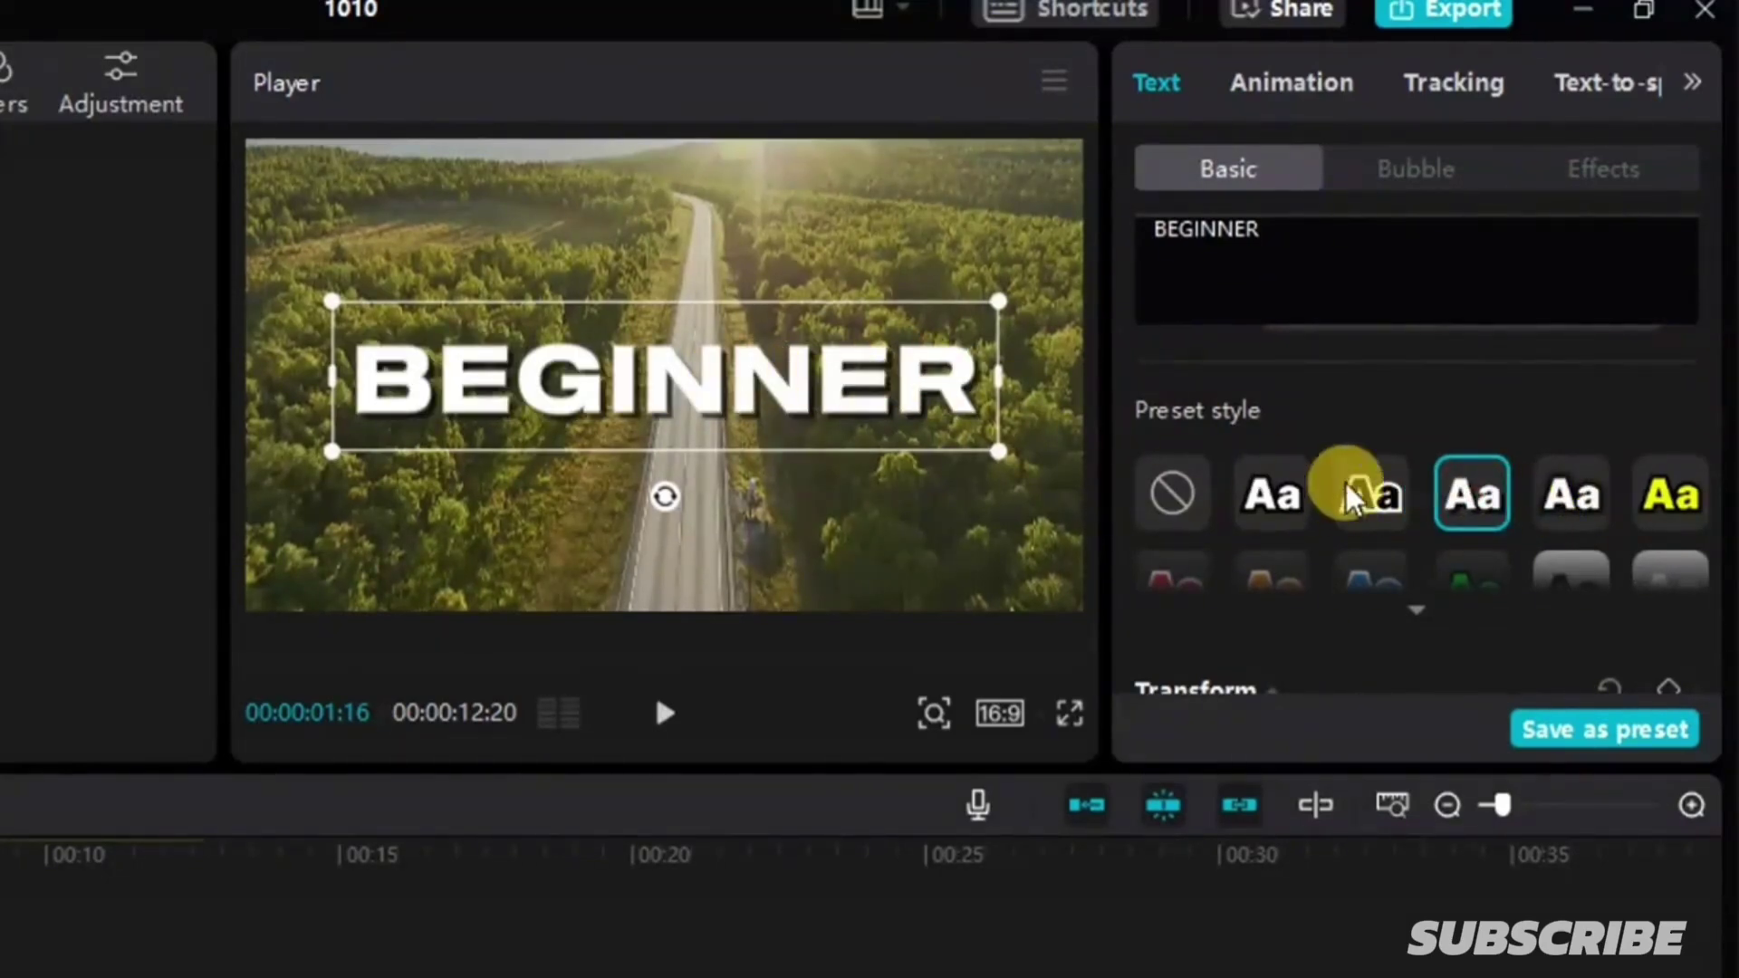
click(1561, 481)
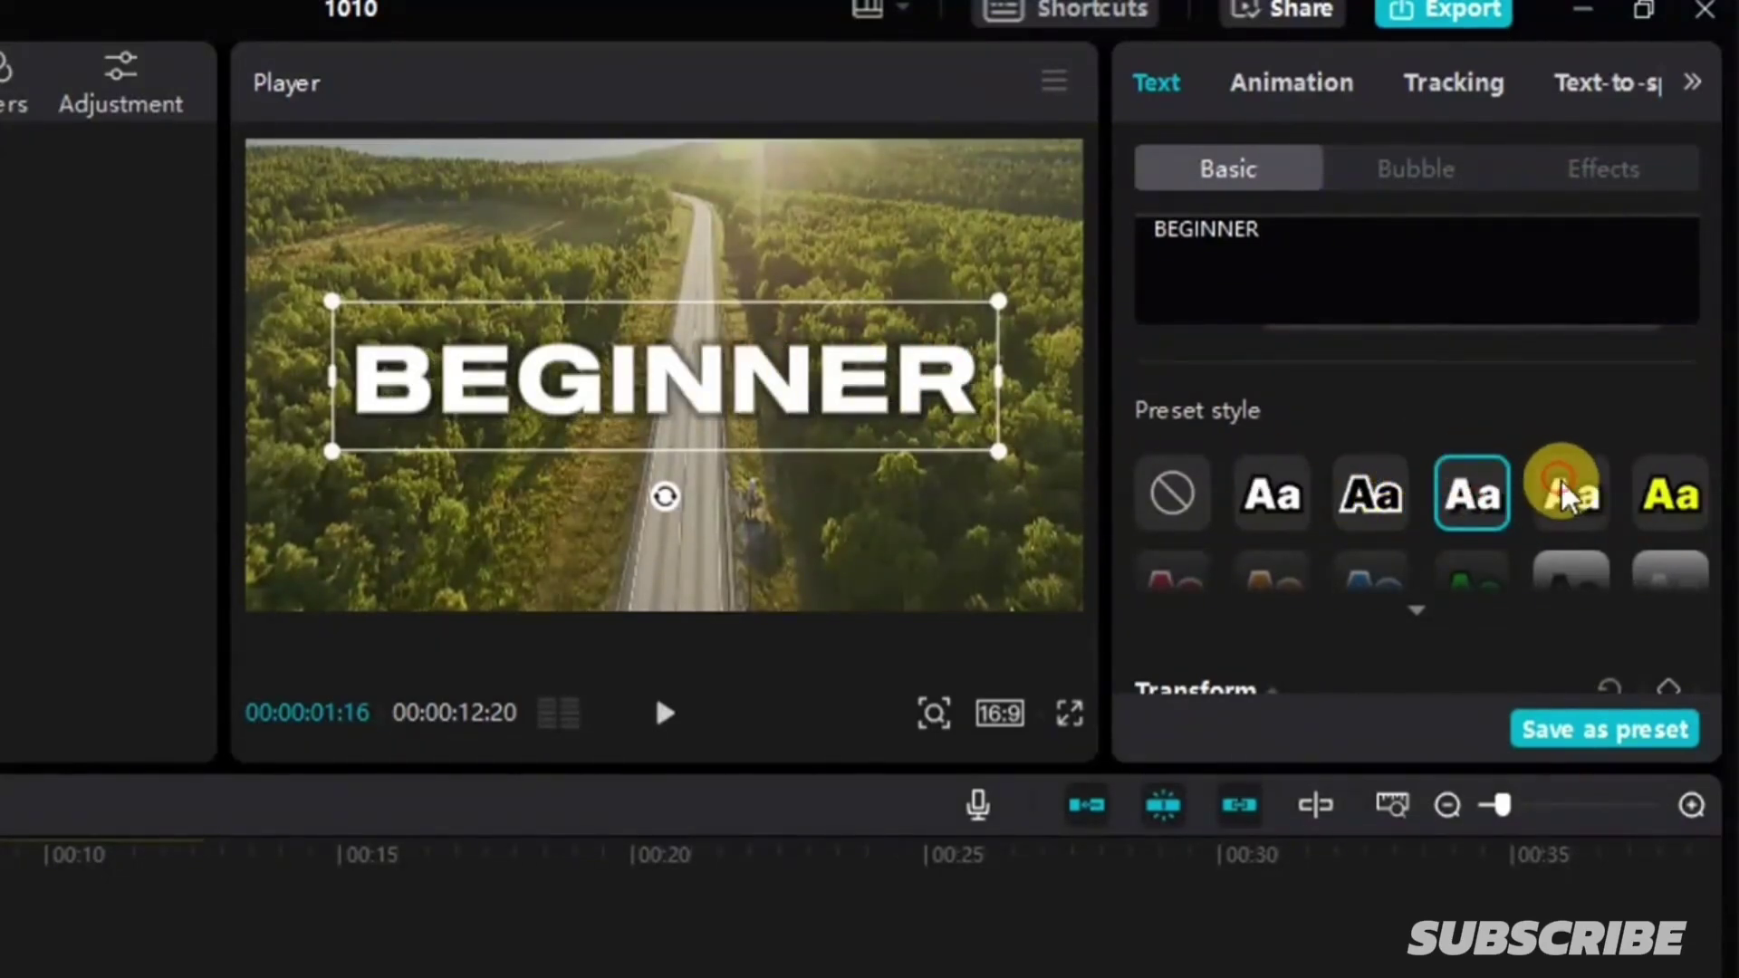
scroll(1419, 479, down, 2)
Step: Set the title scale to 132% and its blend opacity to 100%
click(1417, 474)
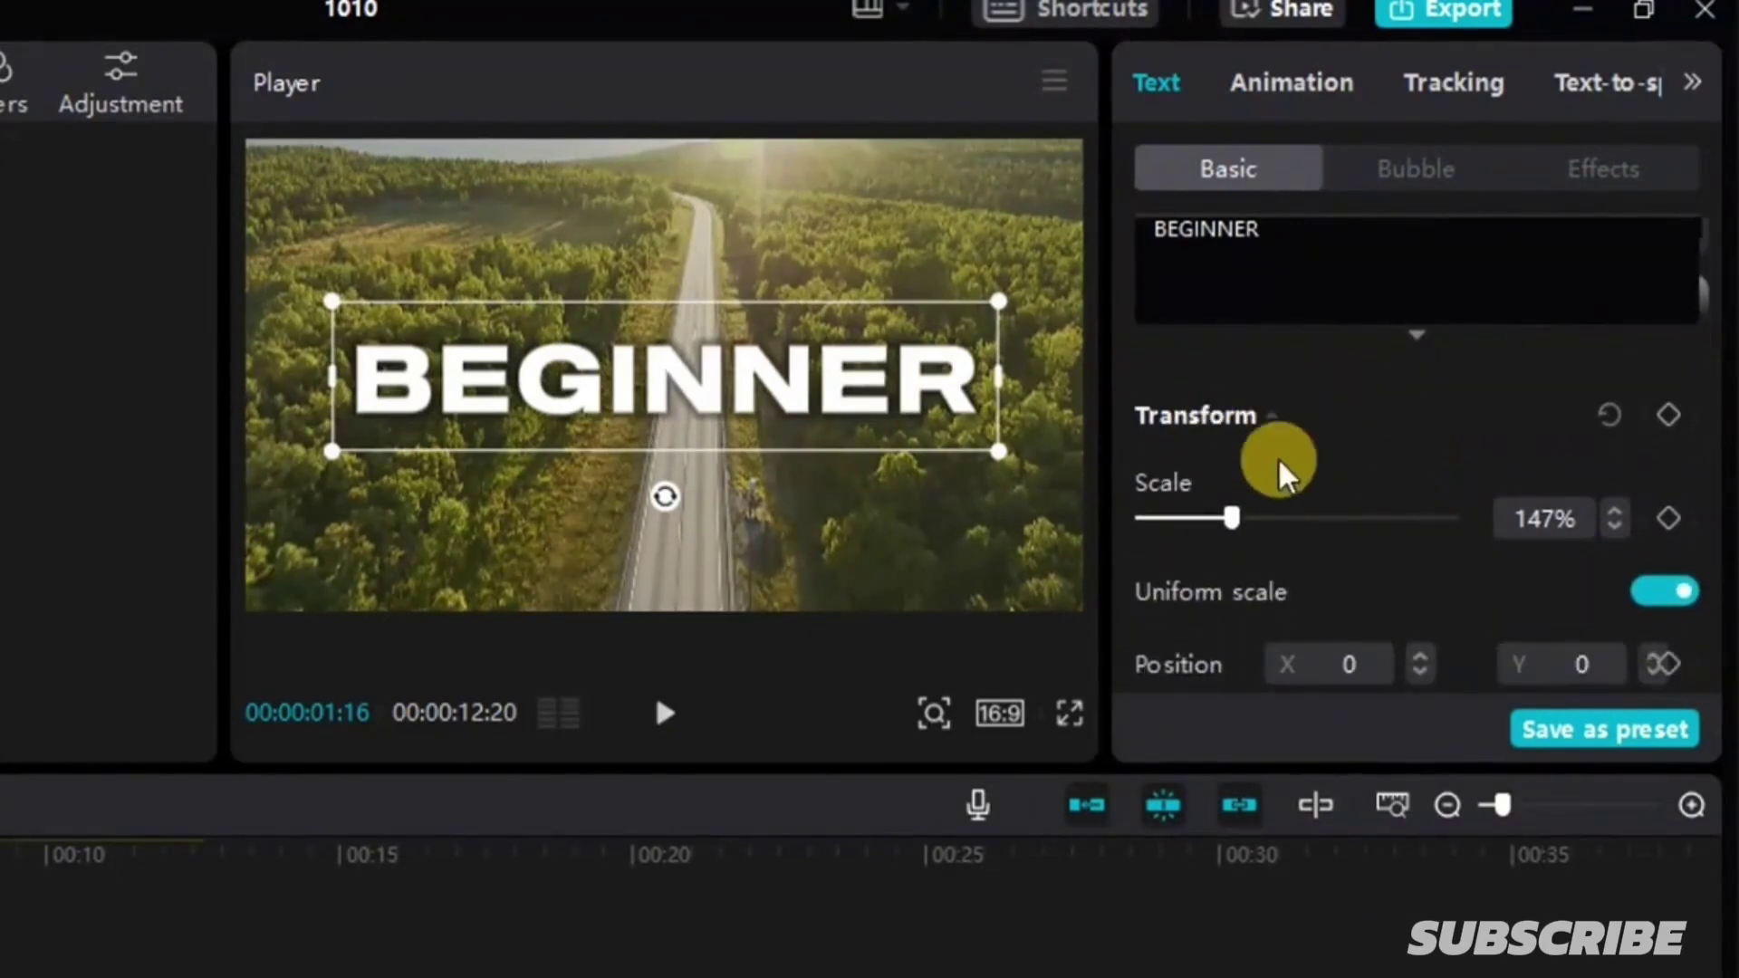
mouse_move(1225, 518)
mouse_down()
mouse_move(1243, 518)
mouse_move(1225, 517)
mouse_up()
scroll(1317, 530, down, 3)
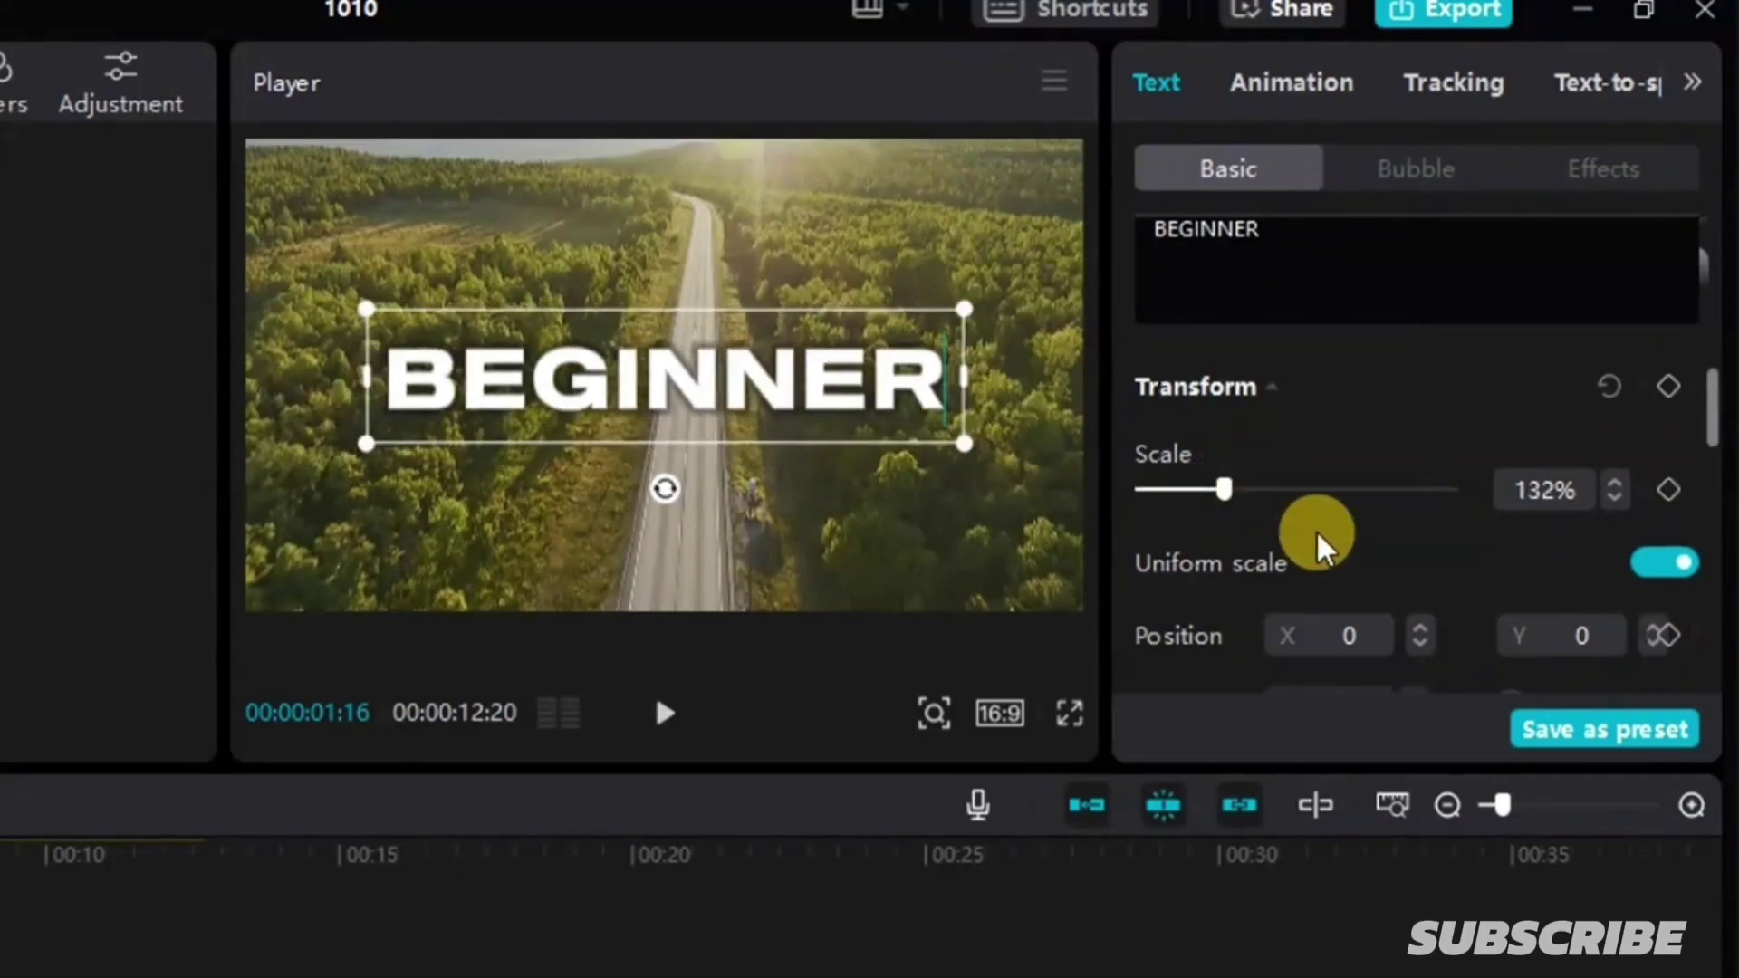
scroll(1389, 465, down, 6)
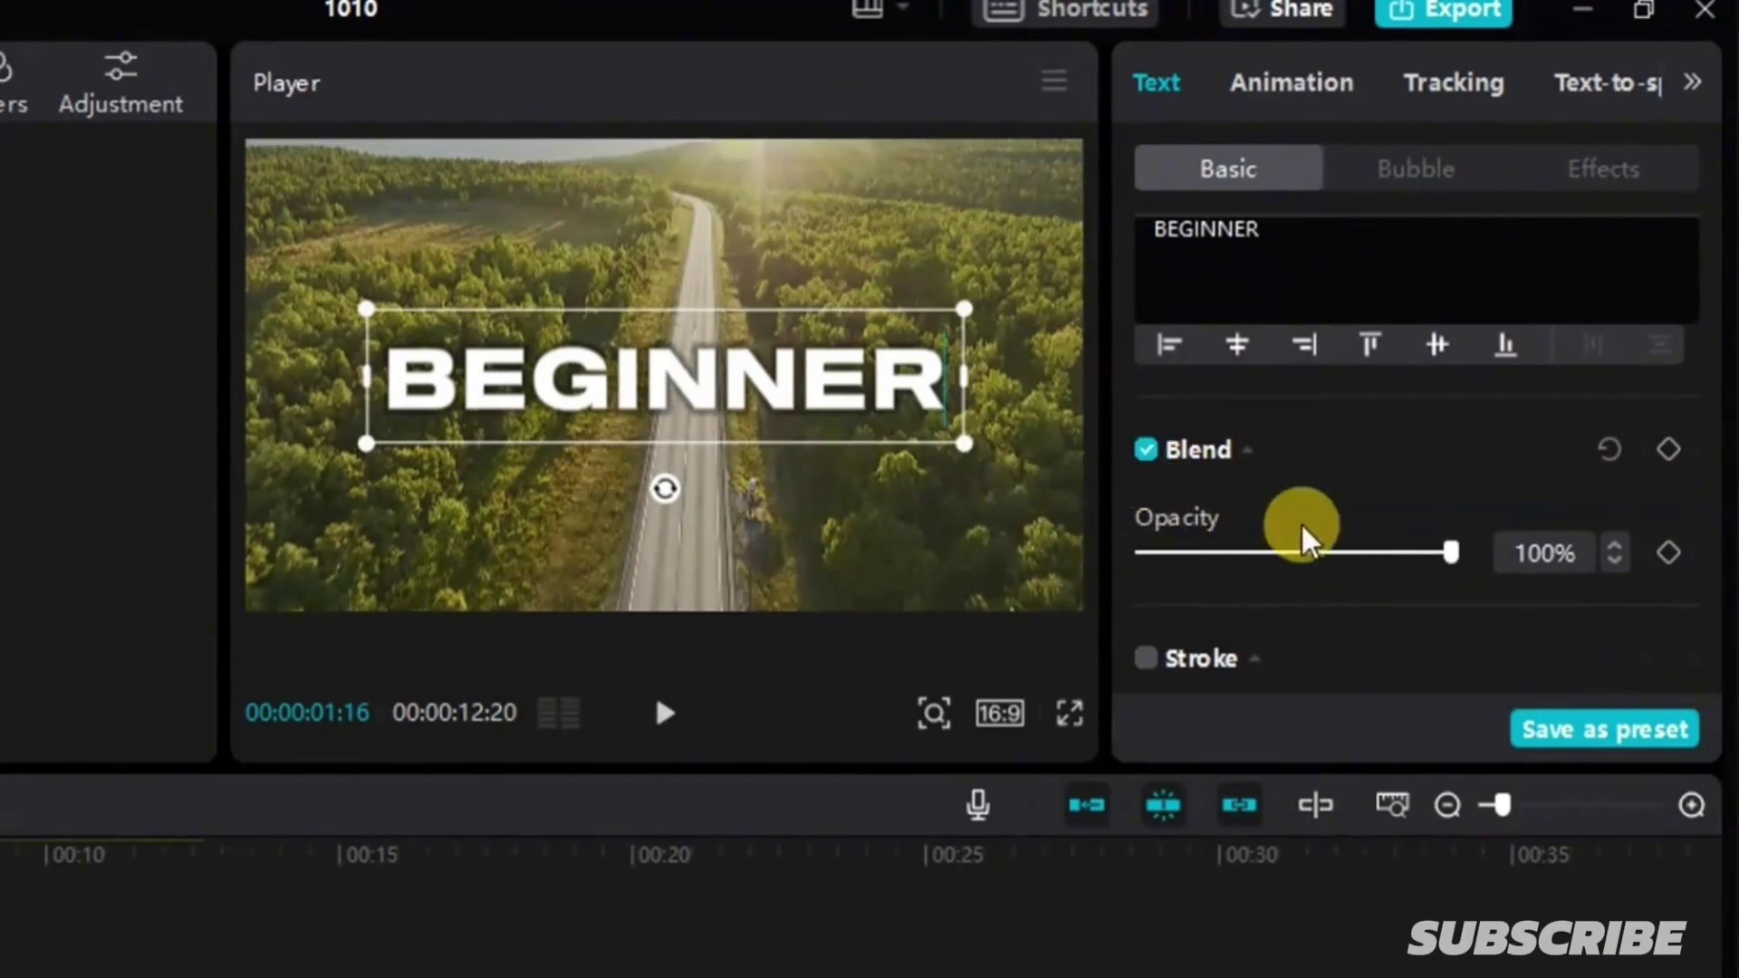
drag(1443, 548, 1489, 546)
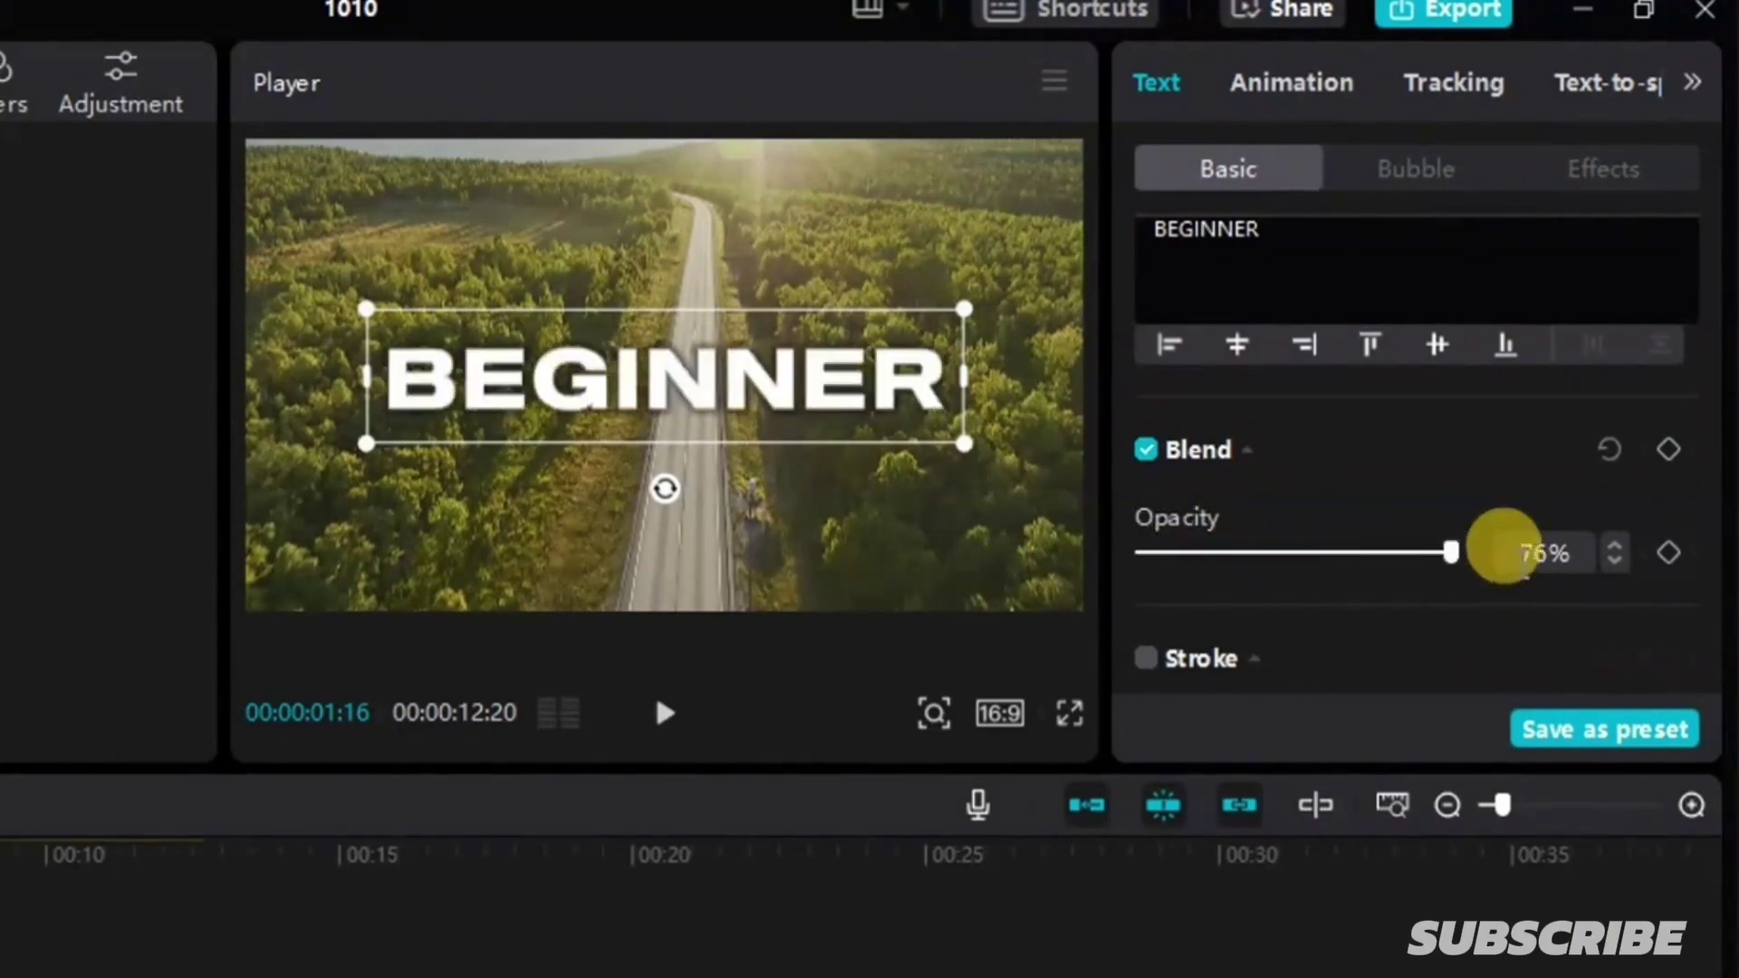
scroll(1342, 483, down, 5)
Step: Give BEGINNER a black stroke of thickness 18, after briefly trying a red colour
scroll(1304, 481, up, 4)
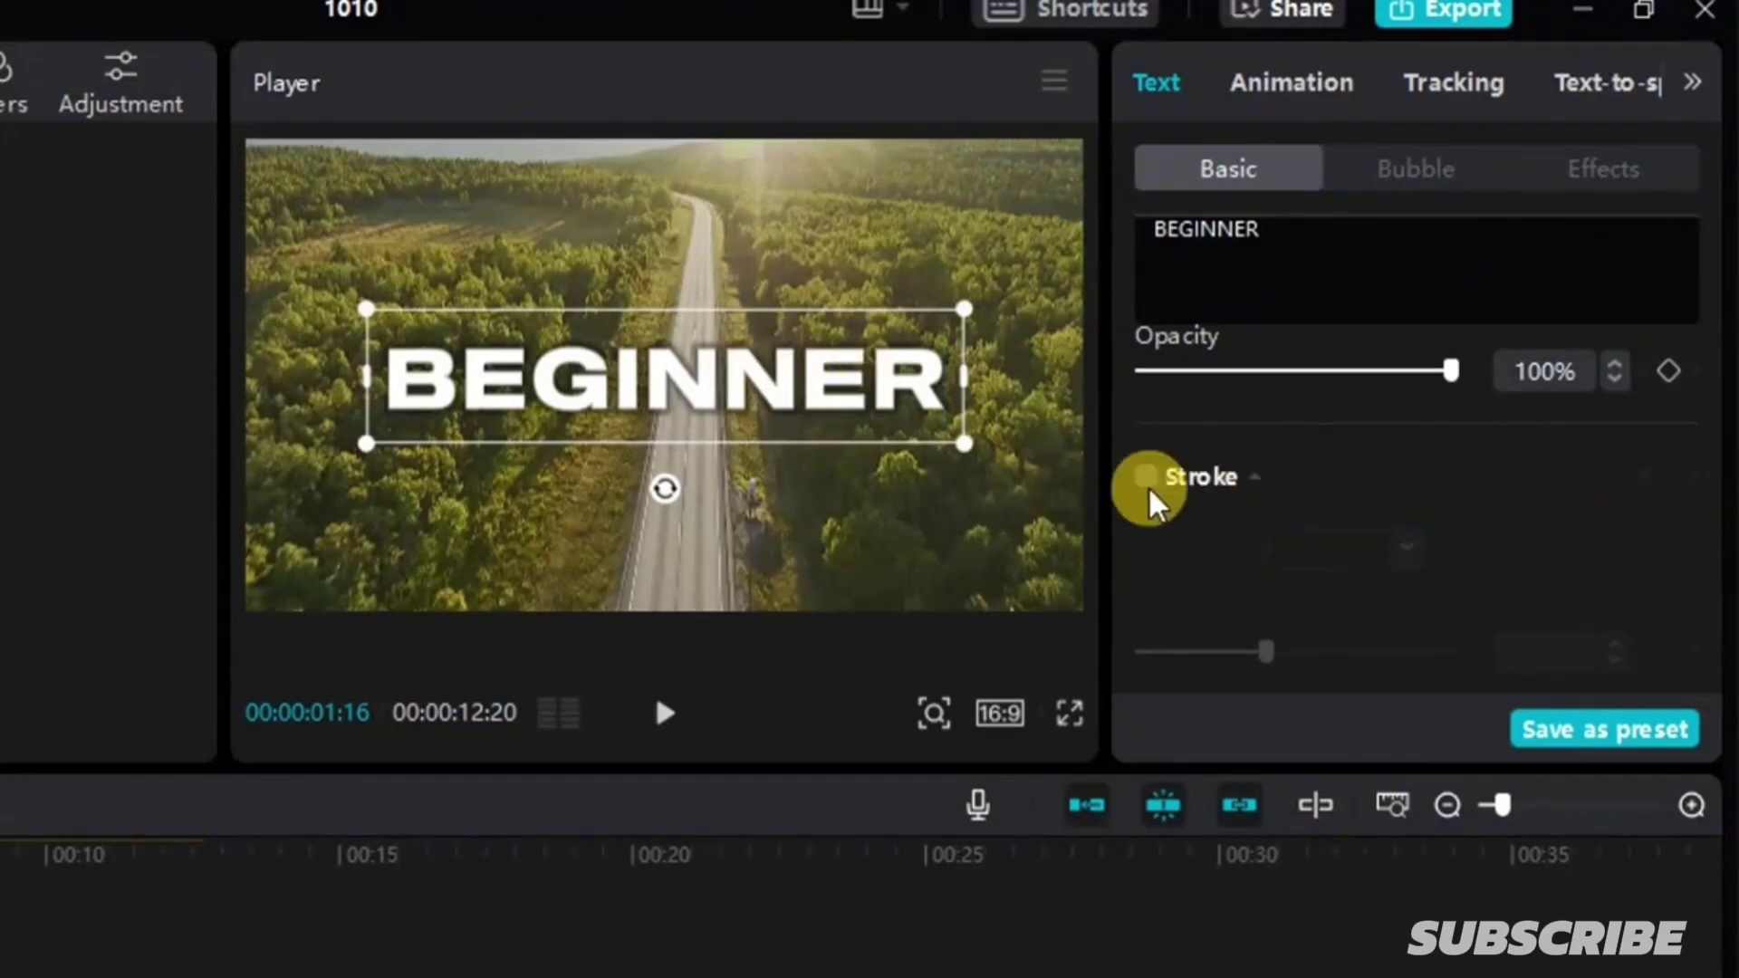
click(1146, 478)
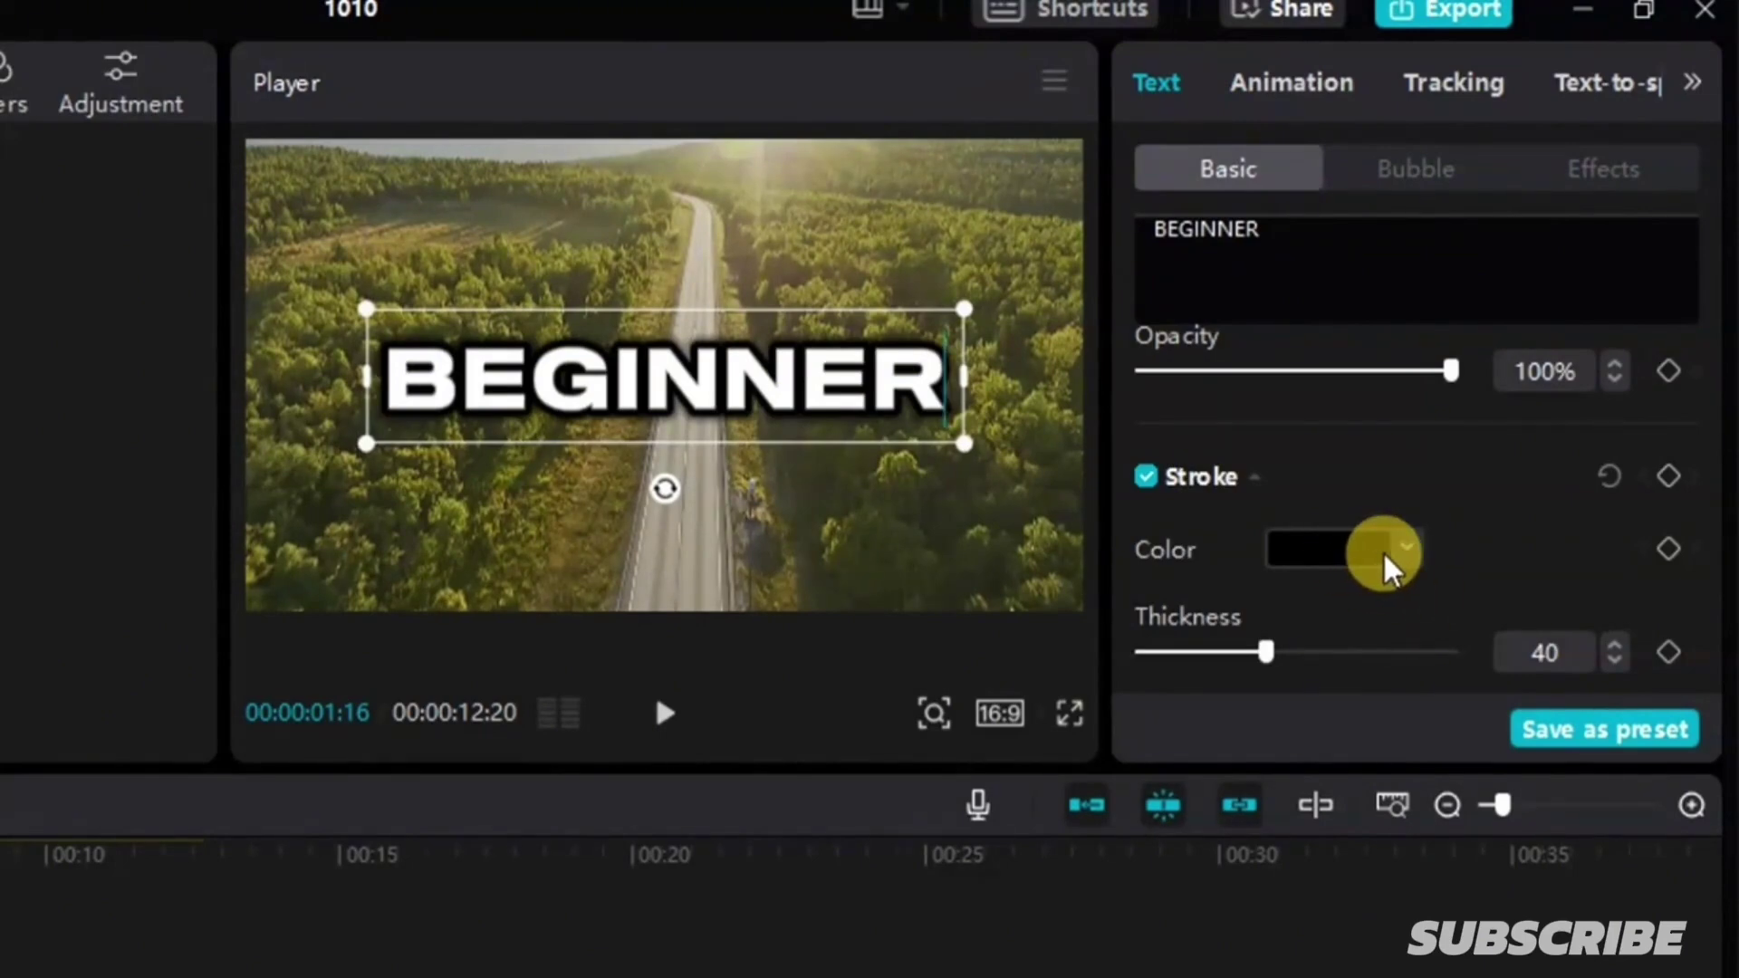
scroll(1377, 545, down, 2)
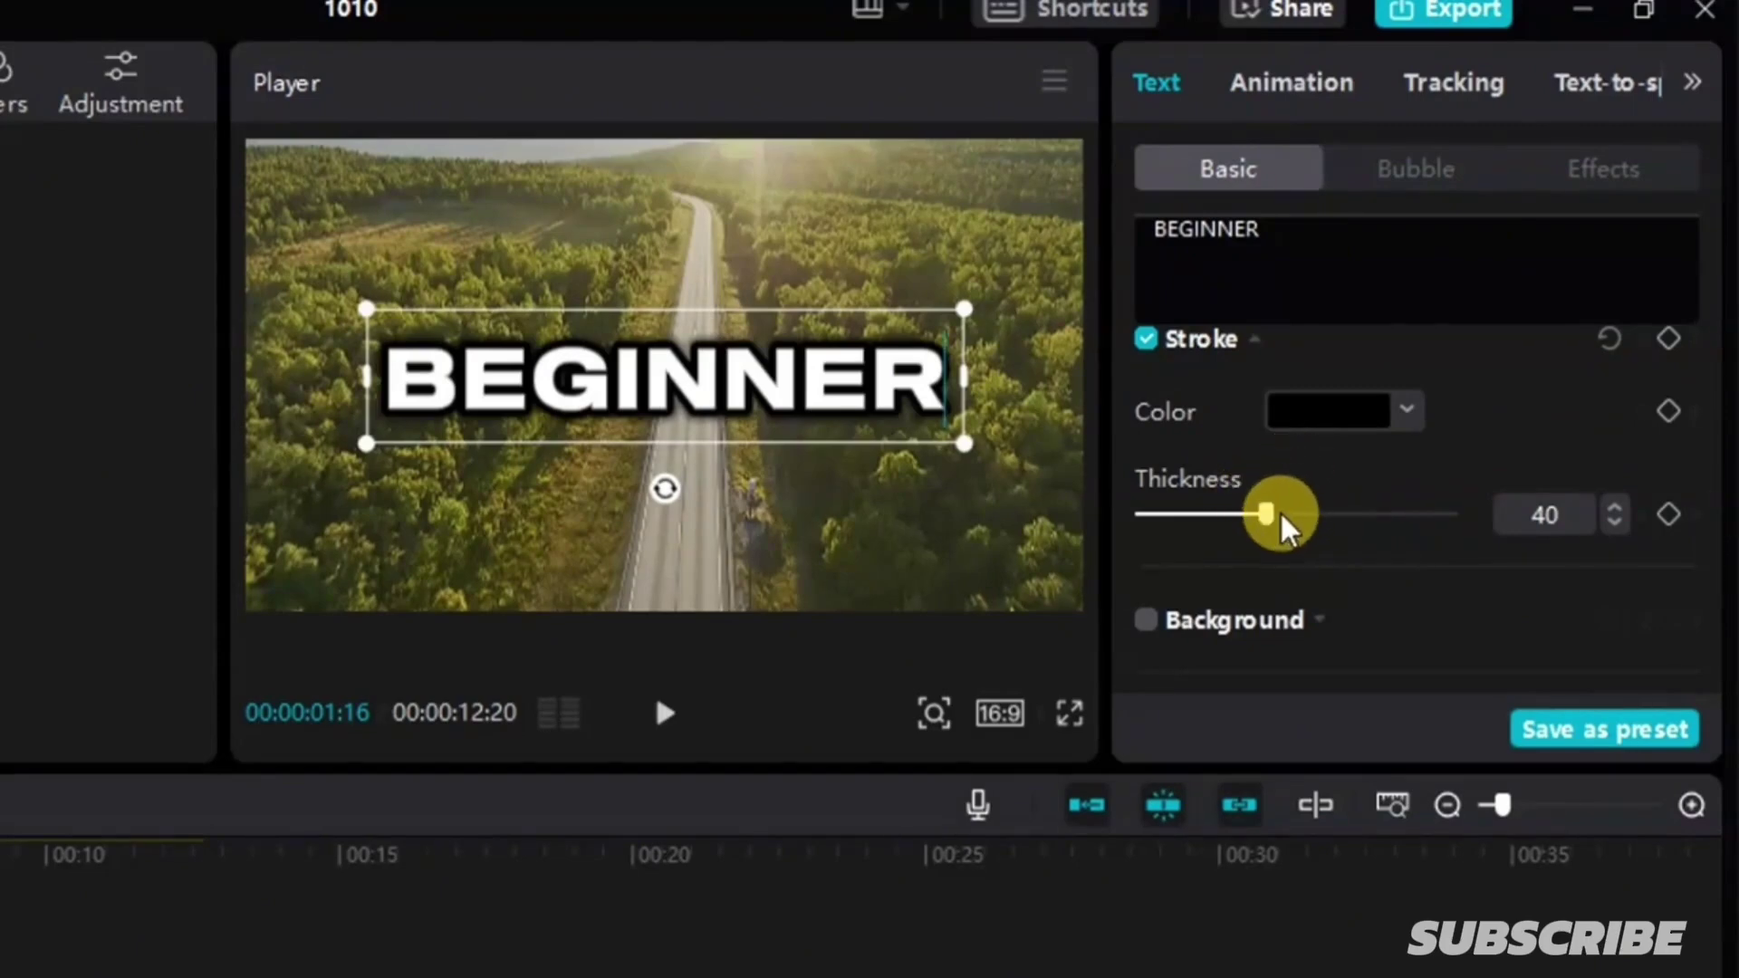
mouse_move(1280, 511)
mouse_down()
mouse_move(1349, 507)
mouse_move(1188, 507)
mouse_move(1285, 518)
mouse_move(1201, 518)
mouse_up()
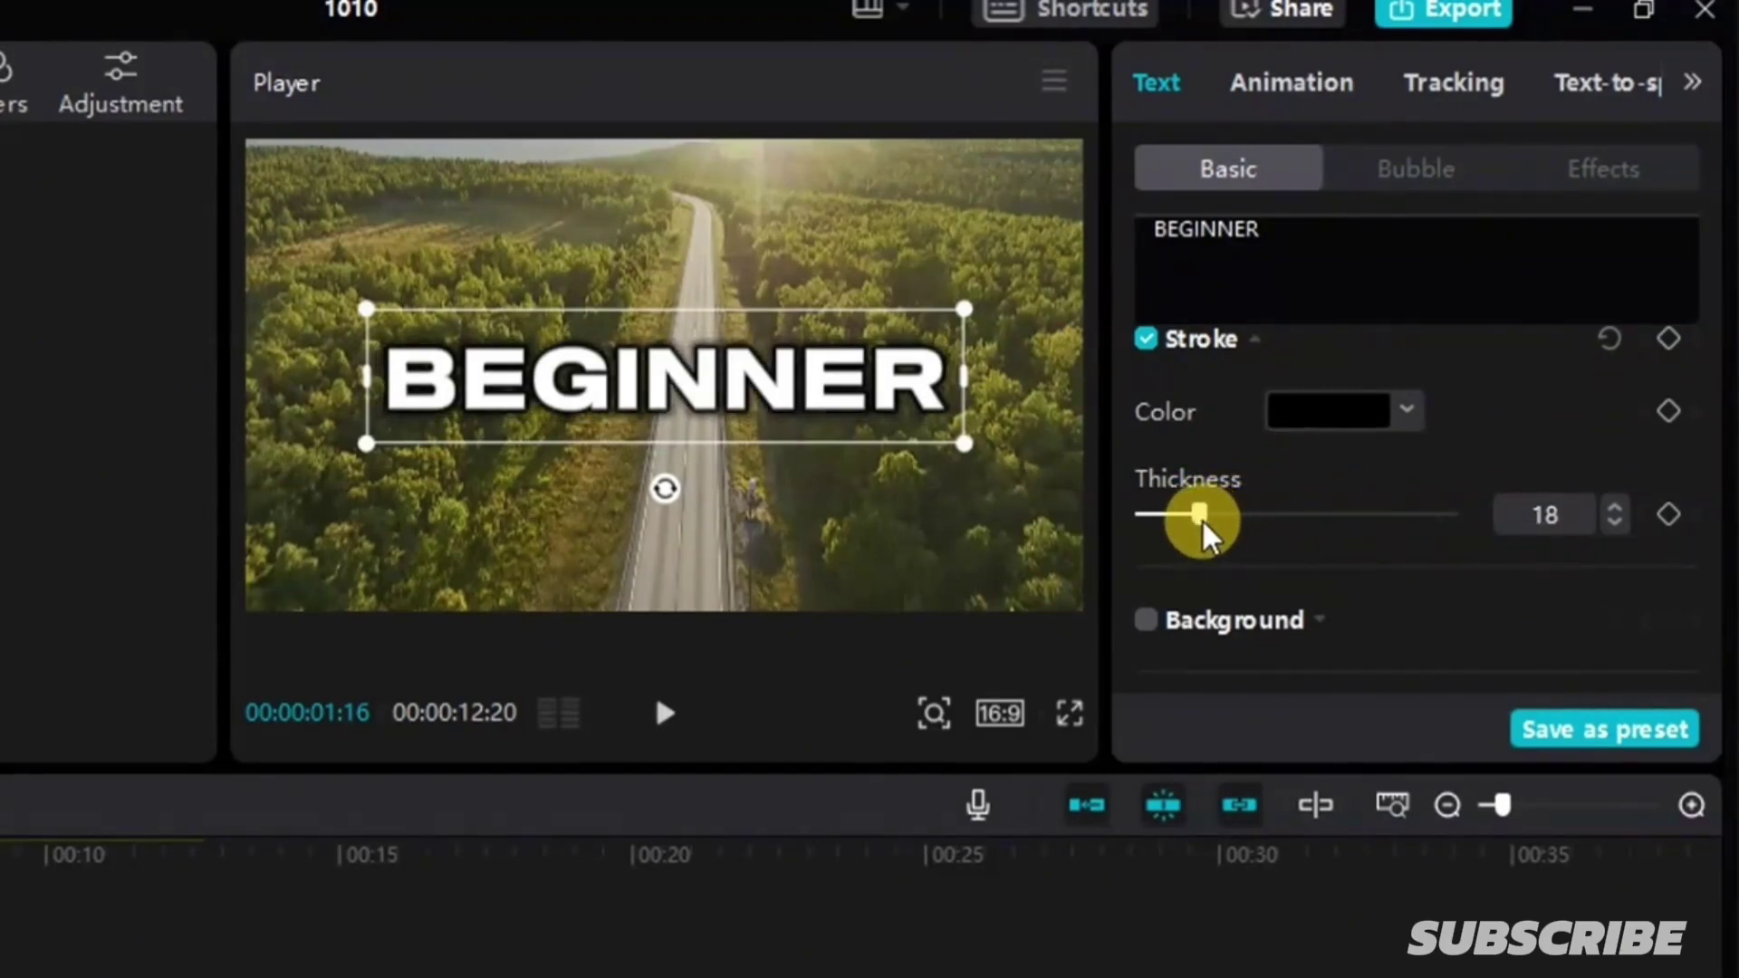
click(1309, 410)
mouse_move(1460, 552)
mouse_down()
mouse_move(1574, 516)
mouse_move(1143, 703)
mouse_up()
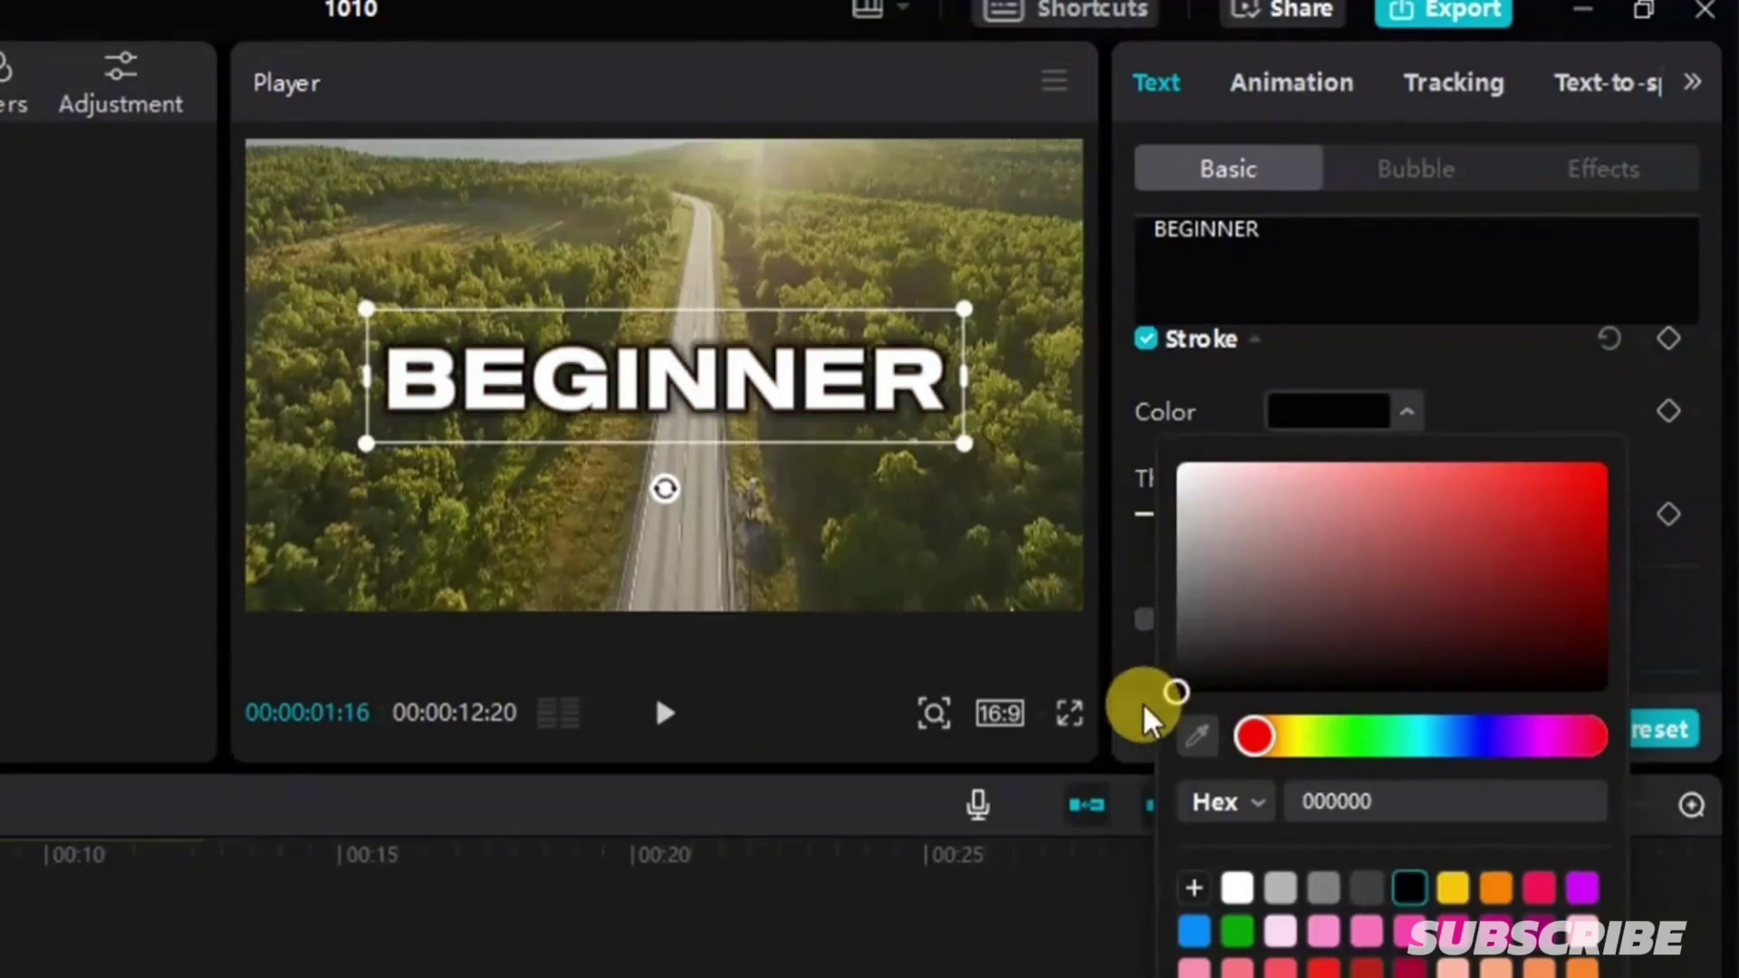
click(1482, 412)
scroll(1479, 421, down, 2)
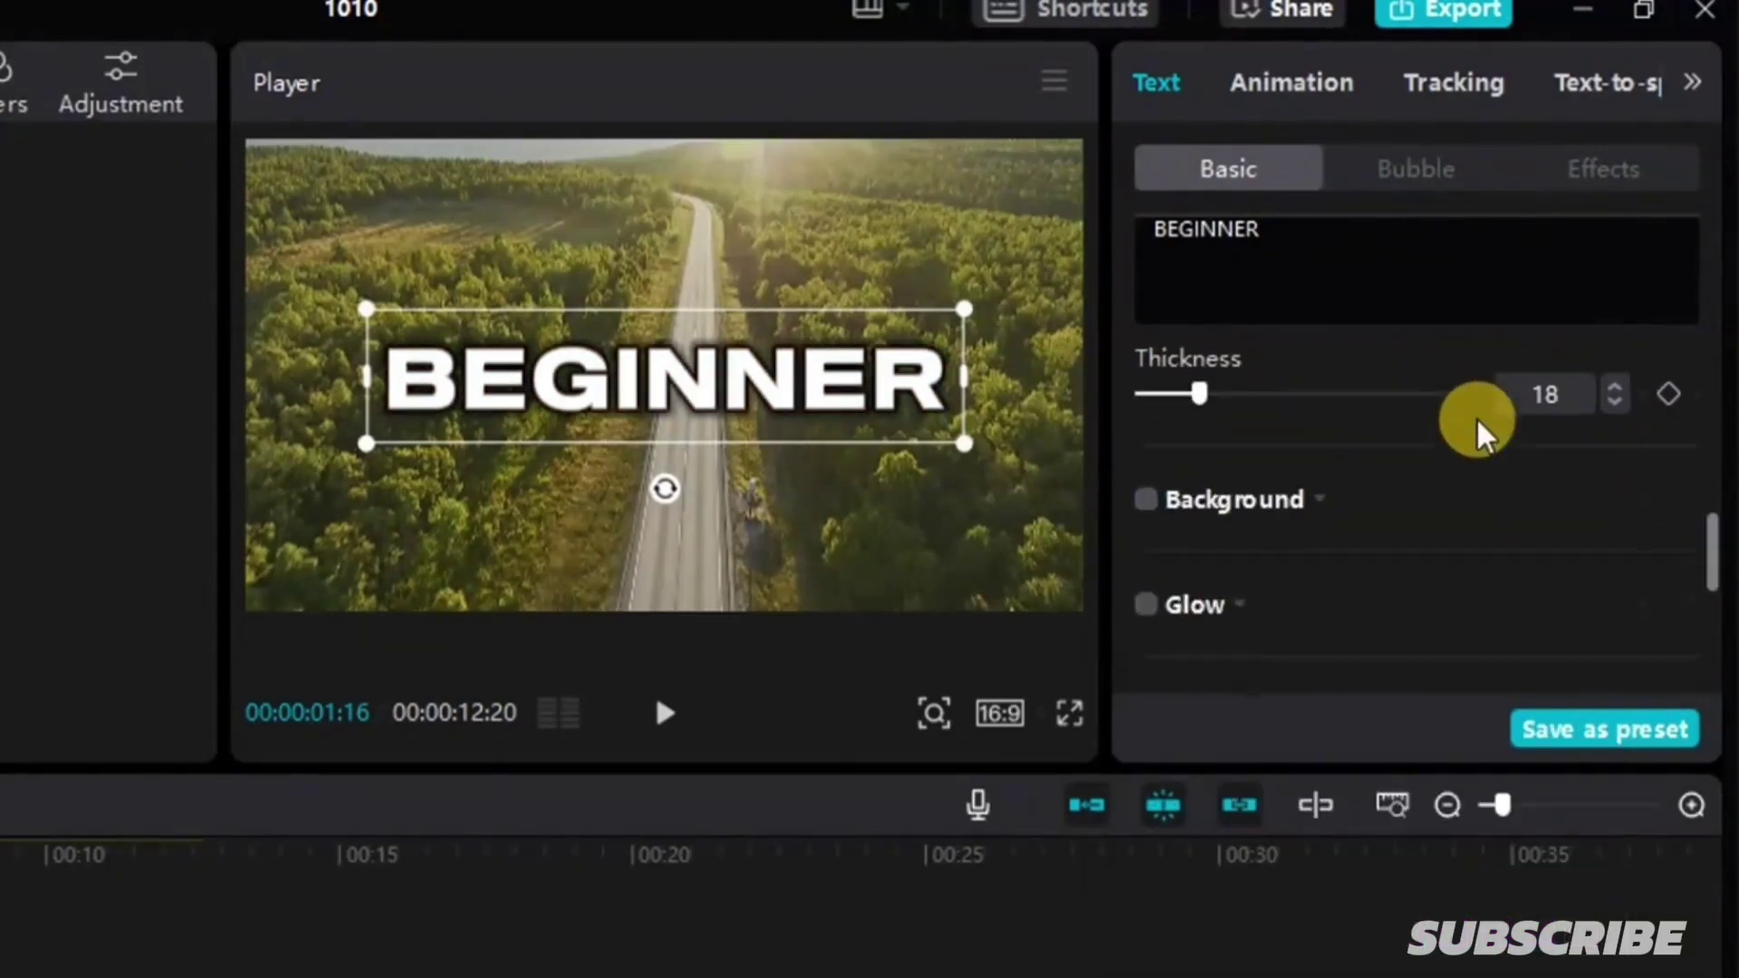
Step: Try a background box behind the title, then turn it back off
click(1145, 482)
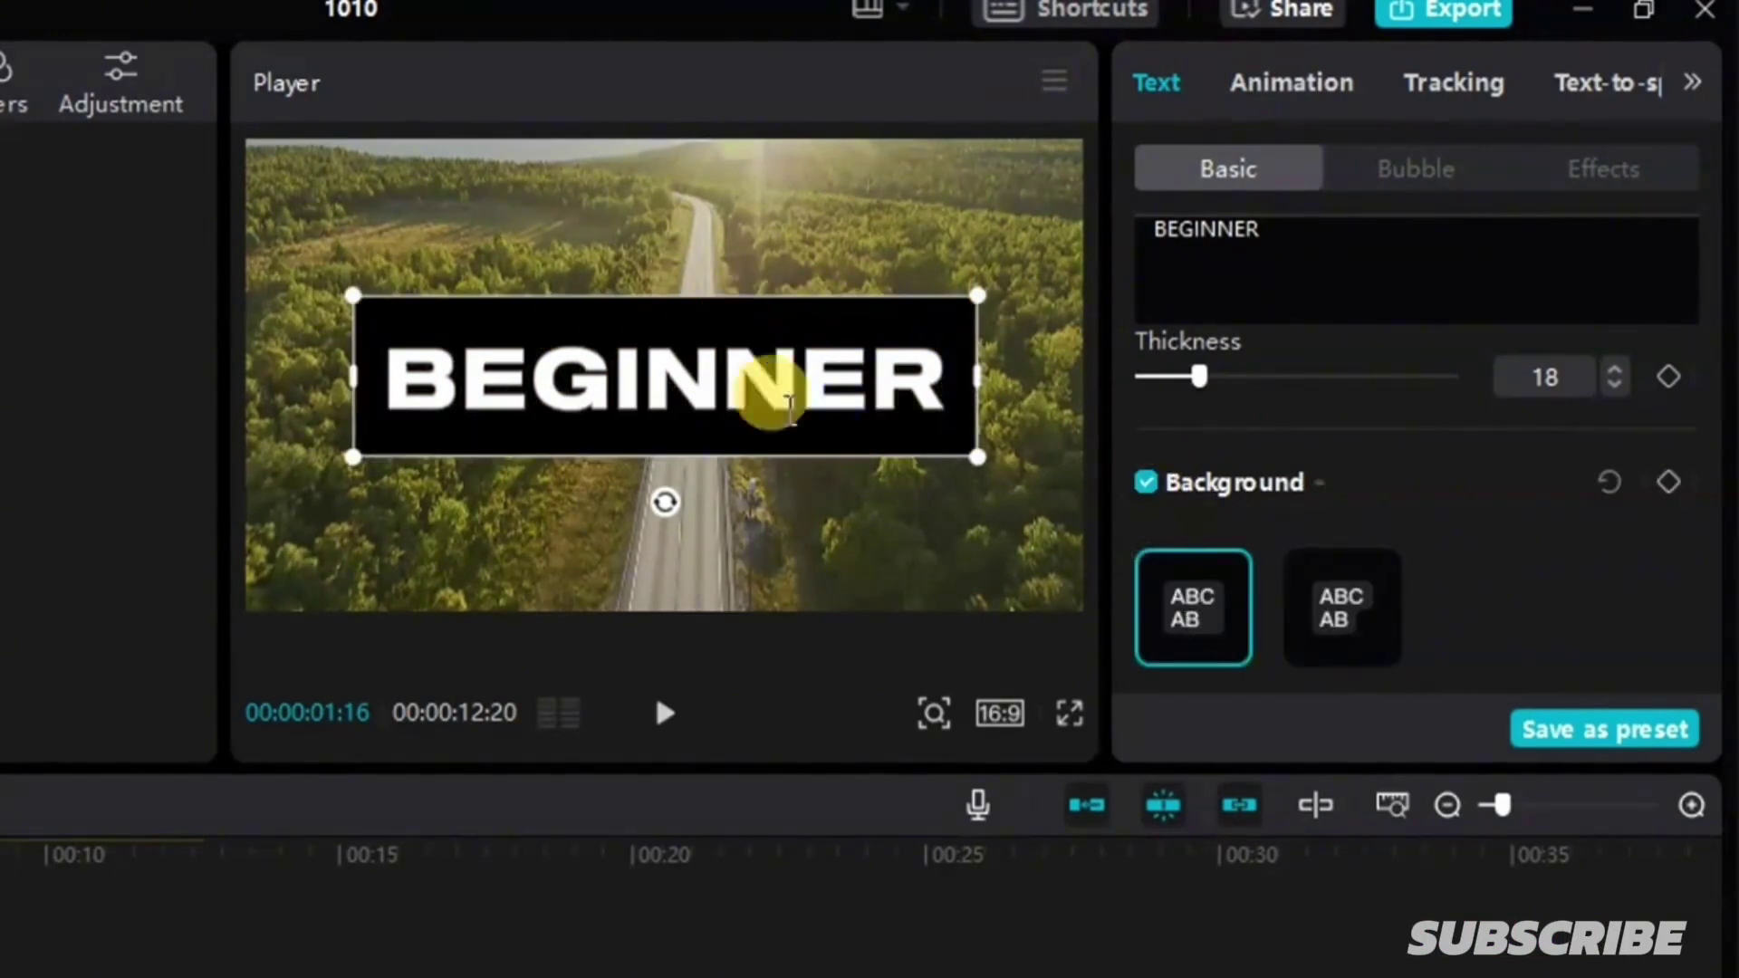
click(1146, 483)
scroll(1286, 498, down, 2)
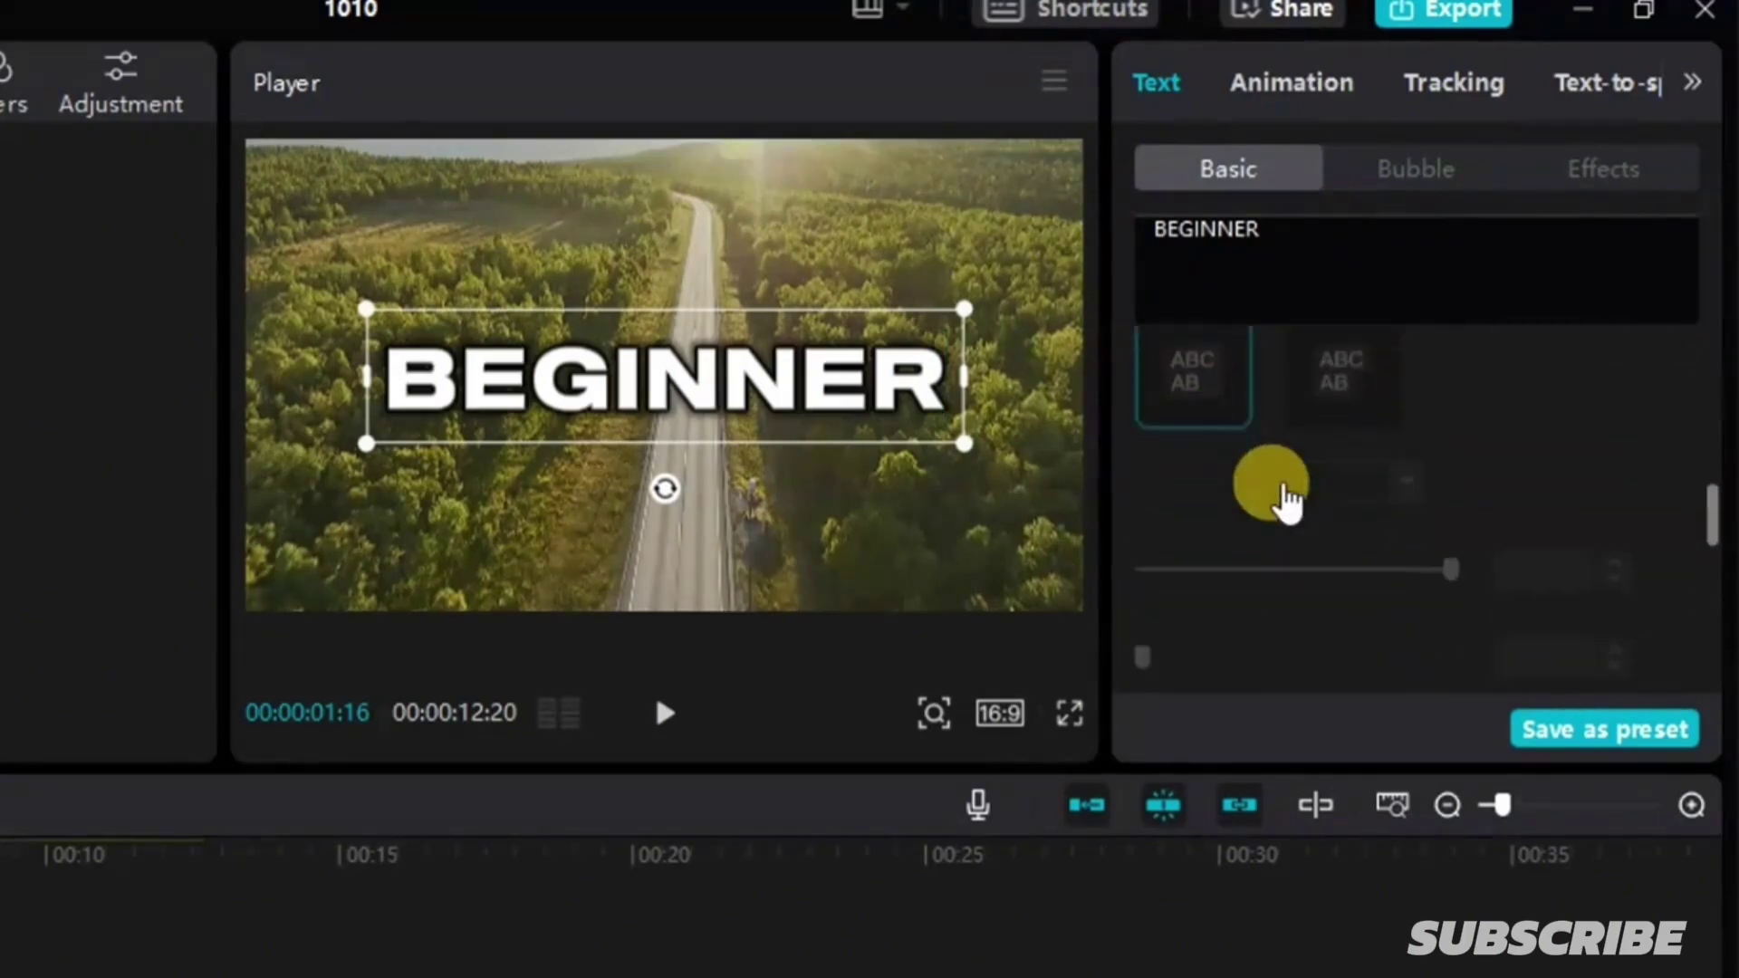
scroll(1249, 485, down, 2)
scroll(1233, 454, up, 5)
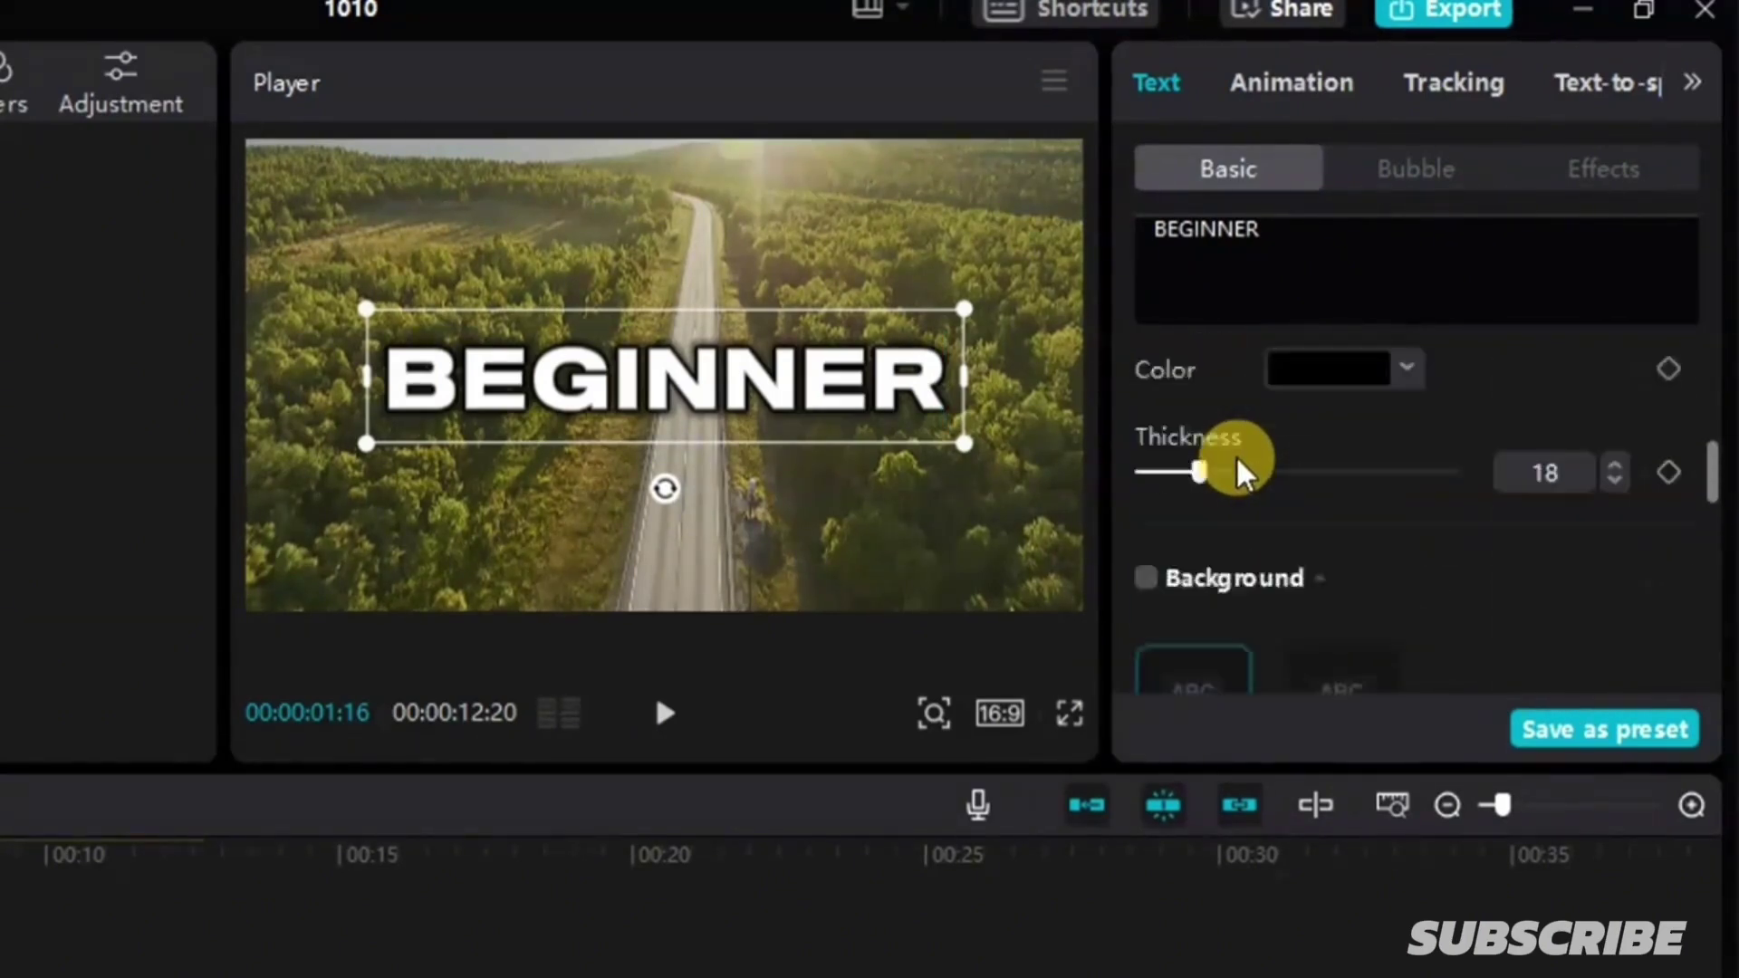
scroll(1237, 456, down, 3)
scroll(1499, 480, down, 5)
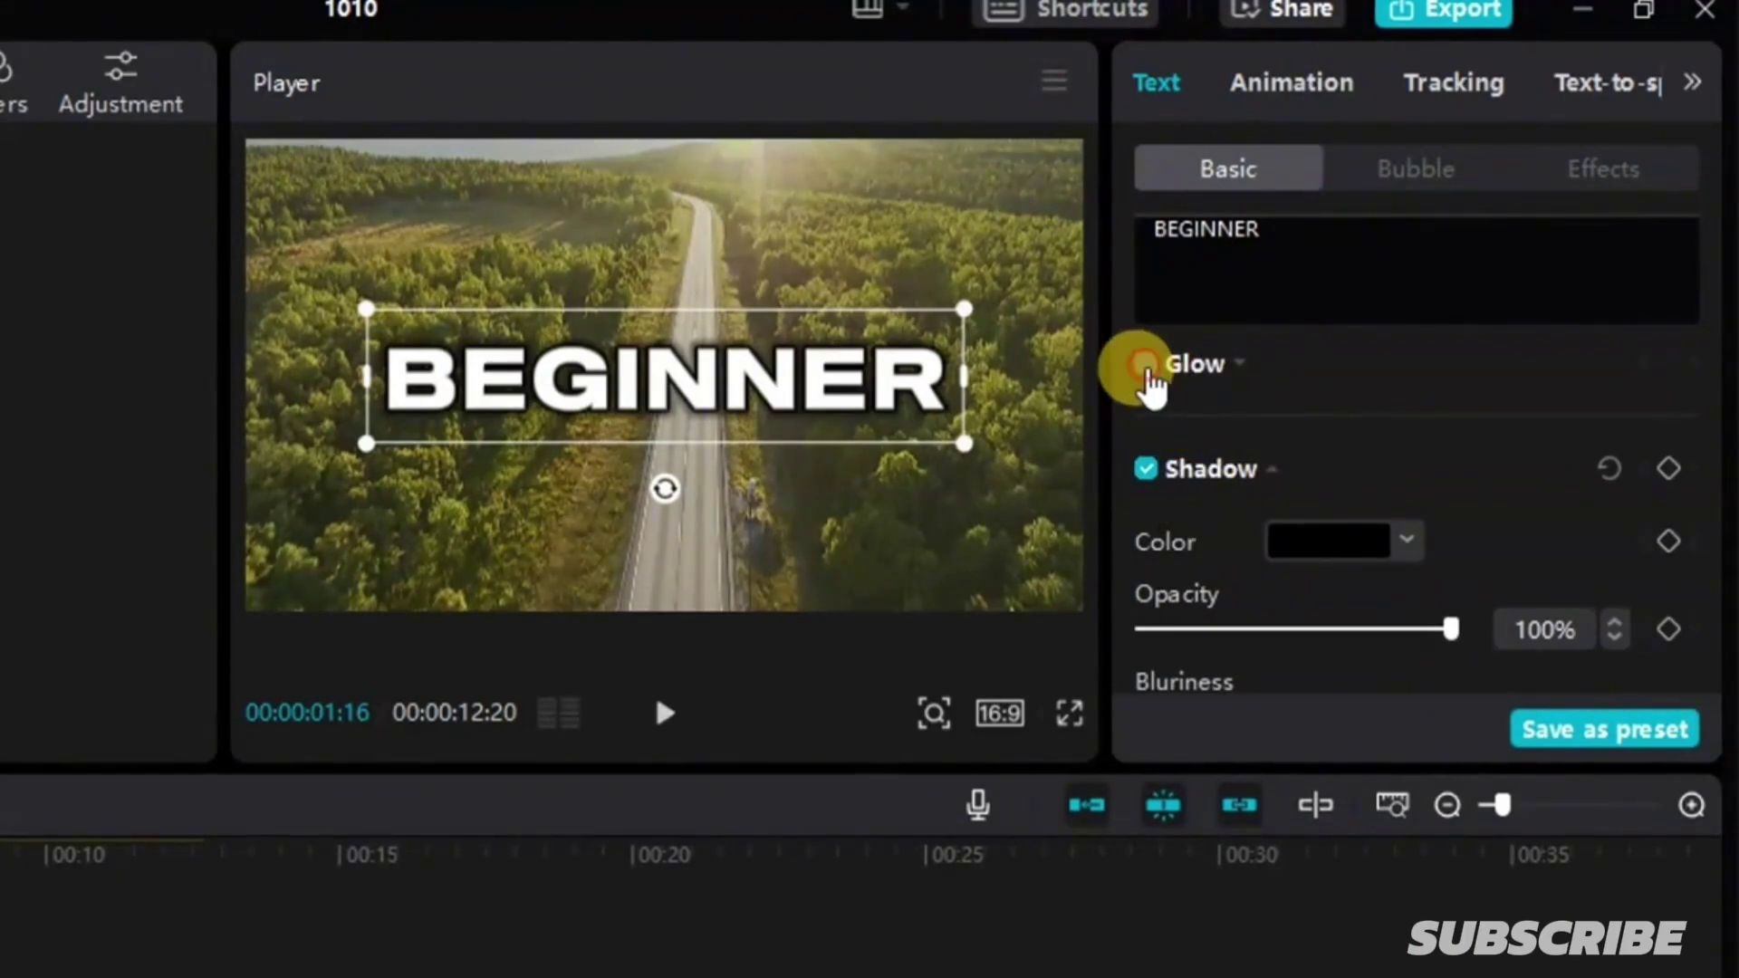
Step: Try glow on the title, leave it off, and remove the drop shadow
click(1144, 364)
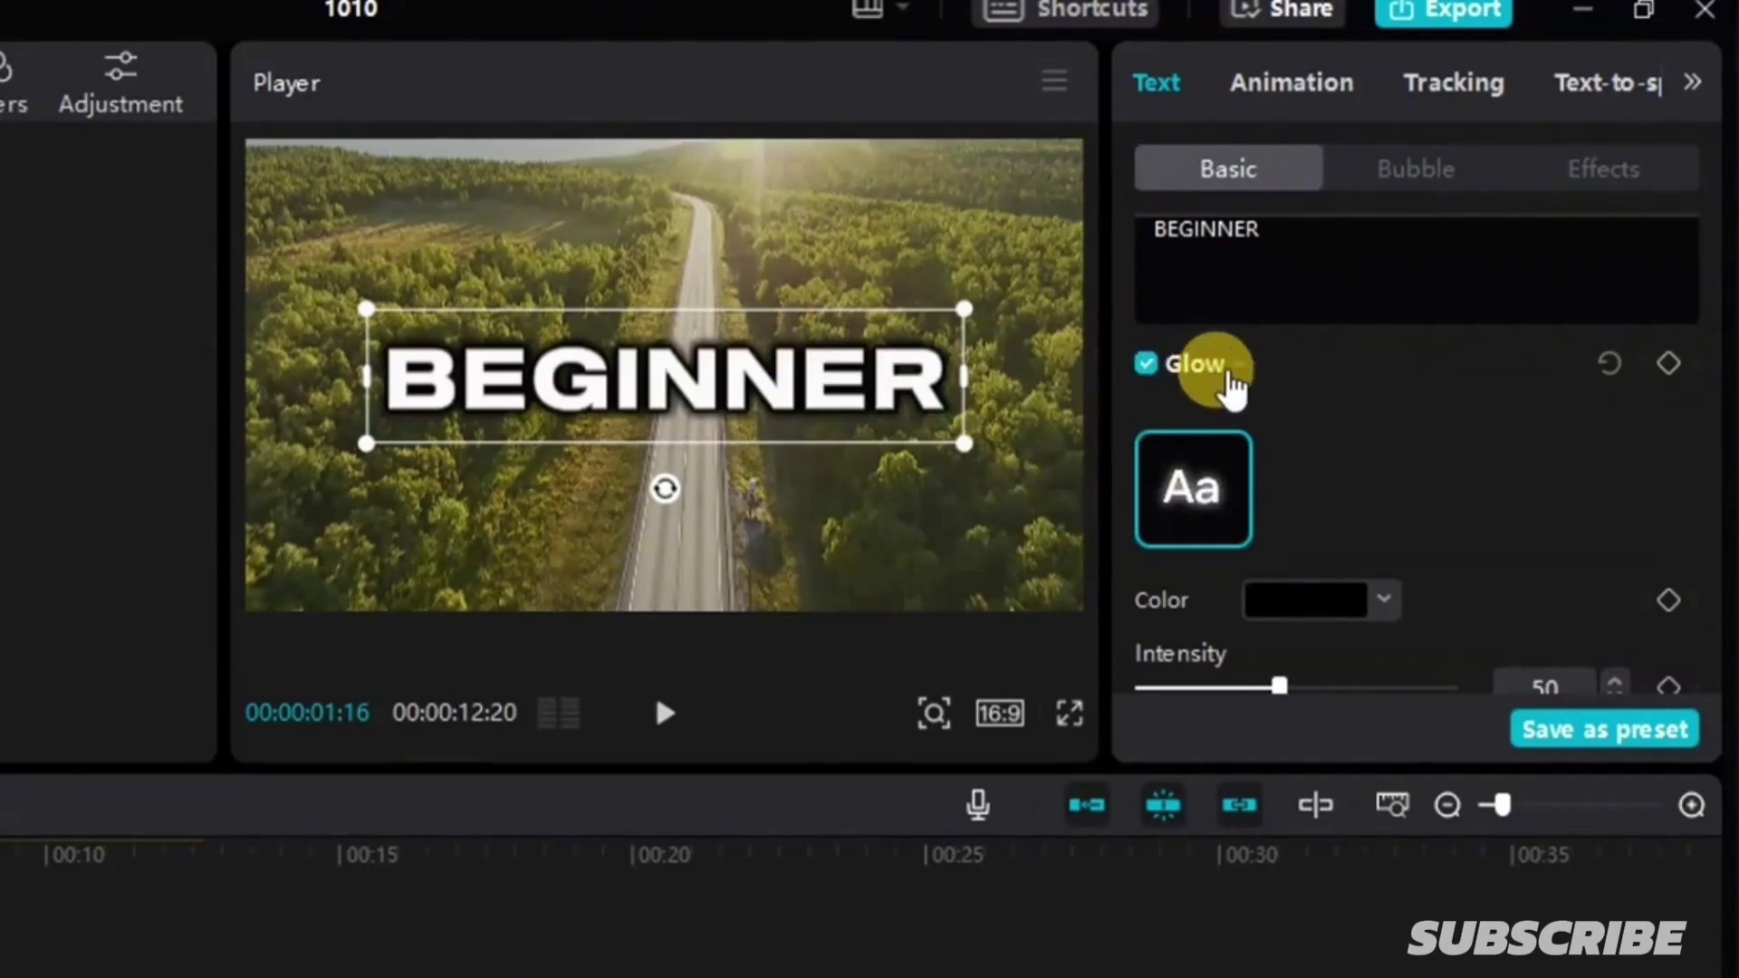
click(1195, 364)
click(1146, 370)
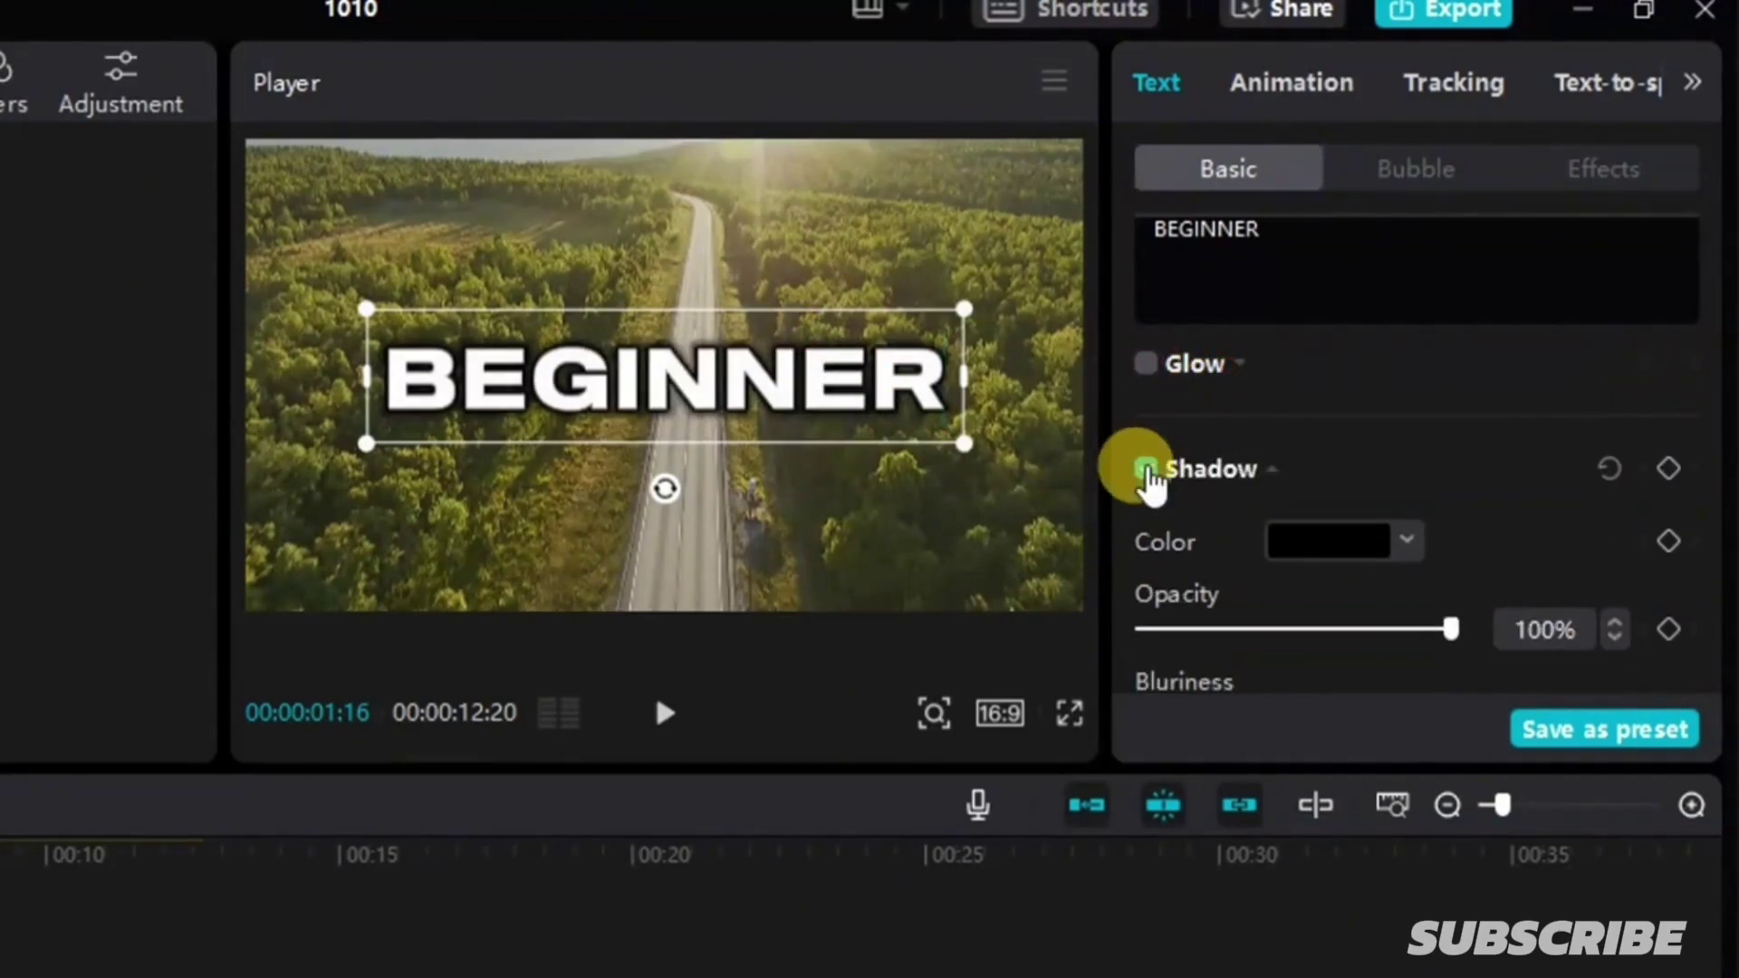
scroll(1262, 503, down, 1)
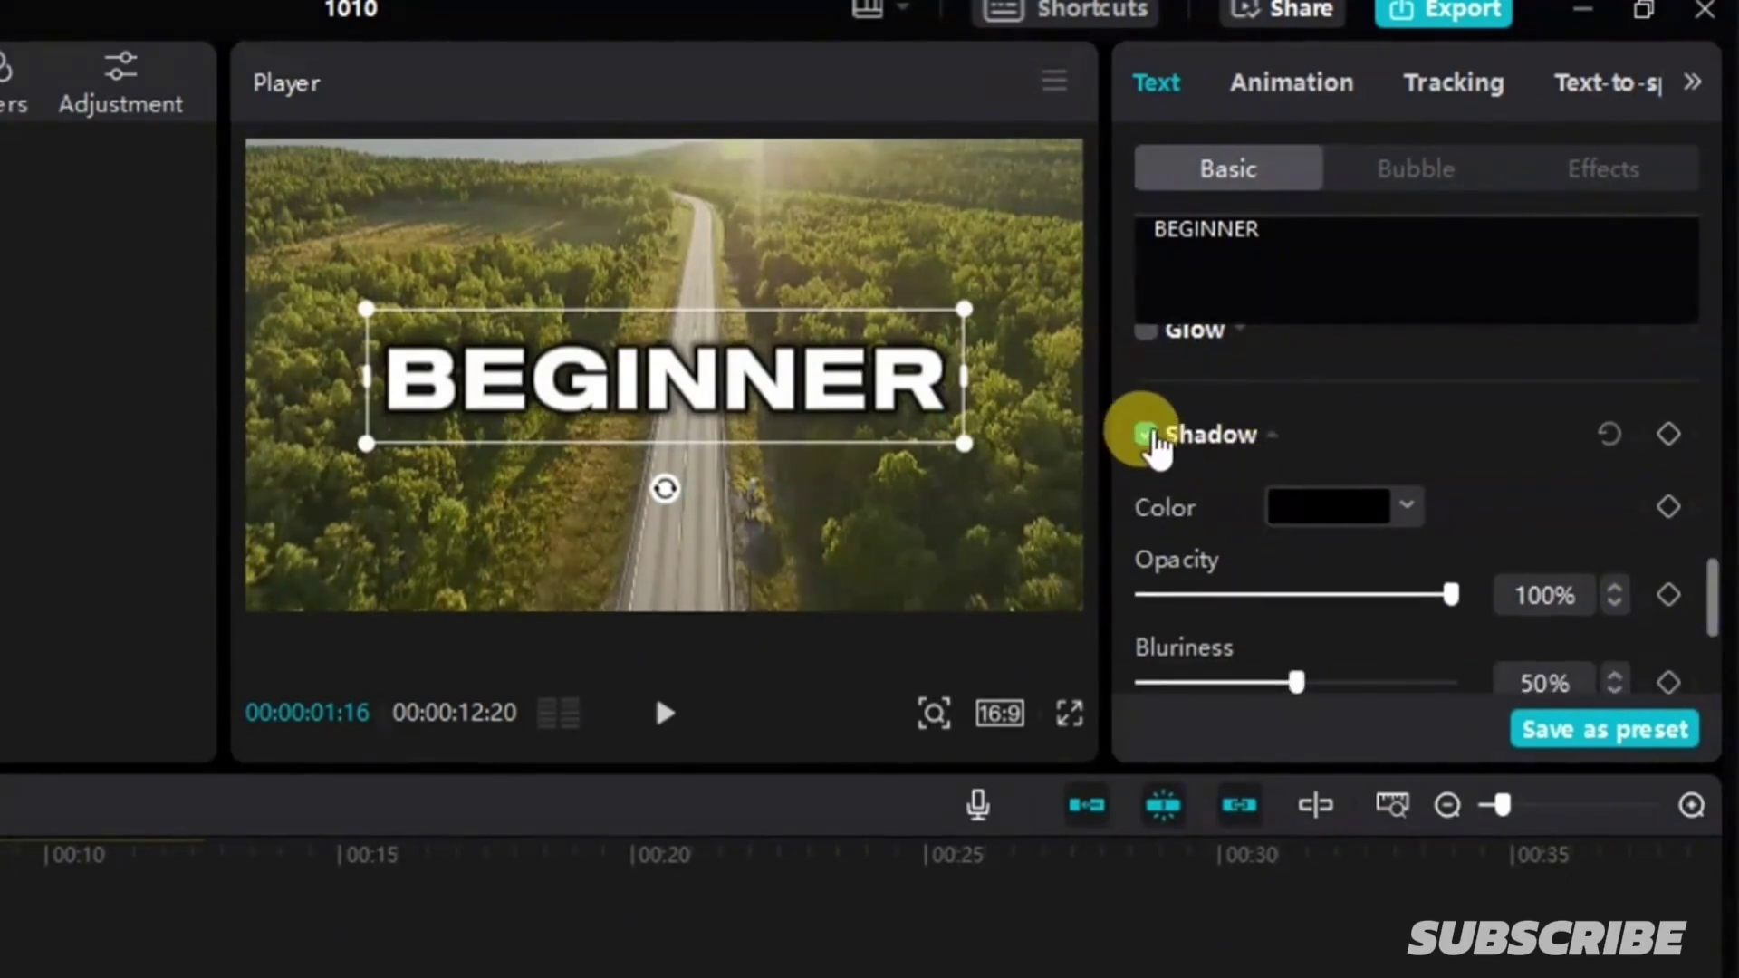
click(1145, 435)
scroll(1209, 406, up, 3)
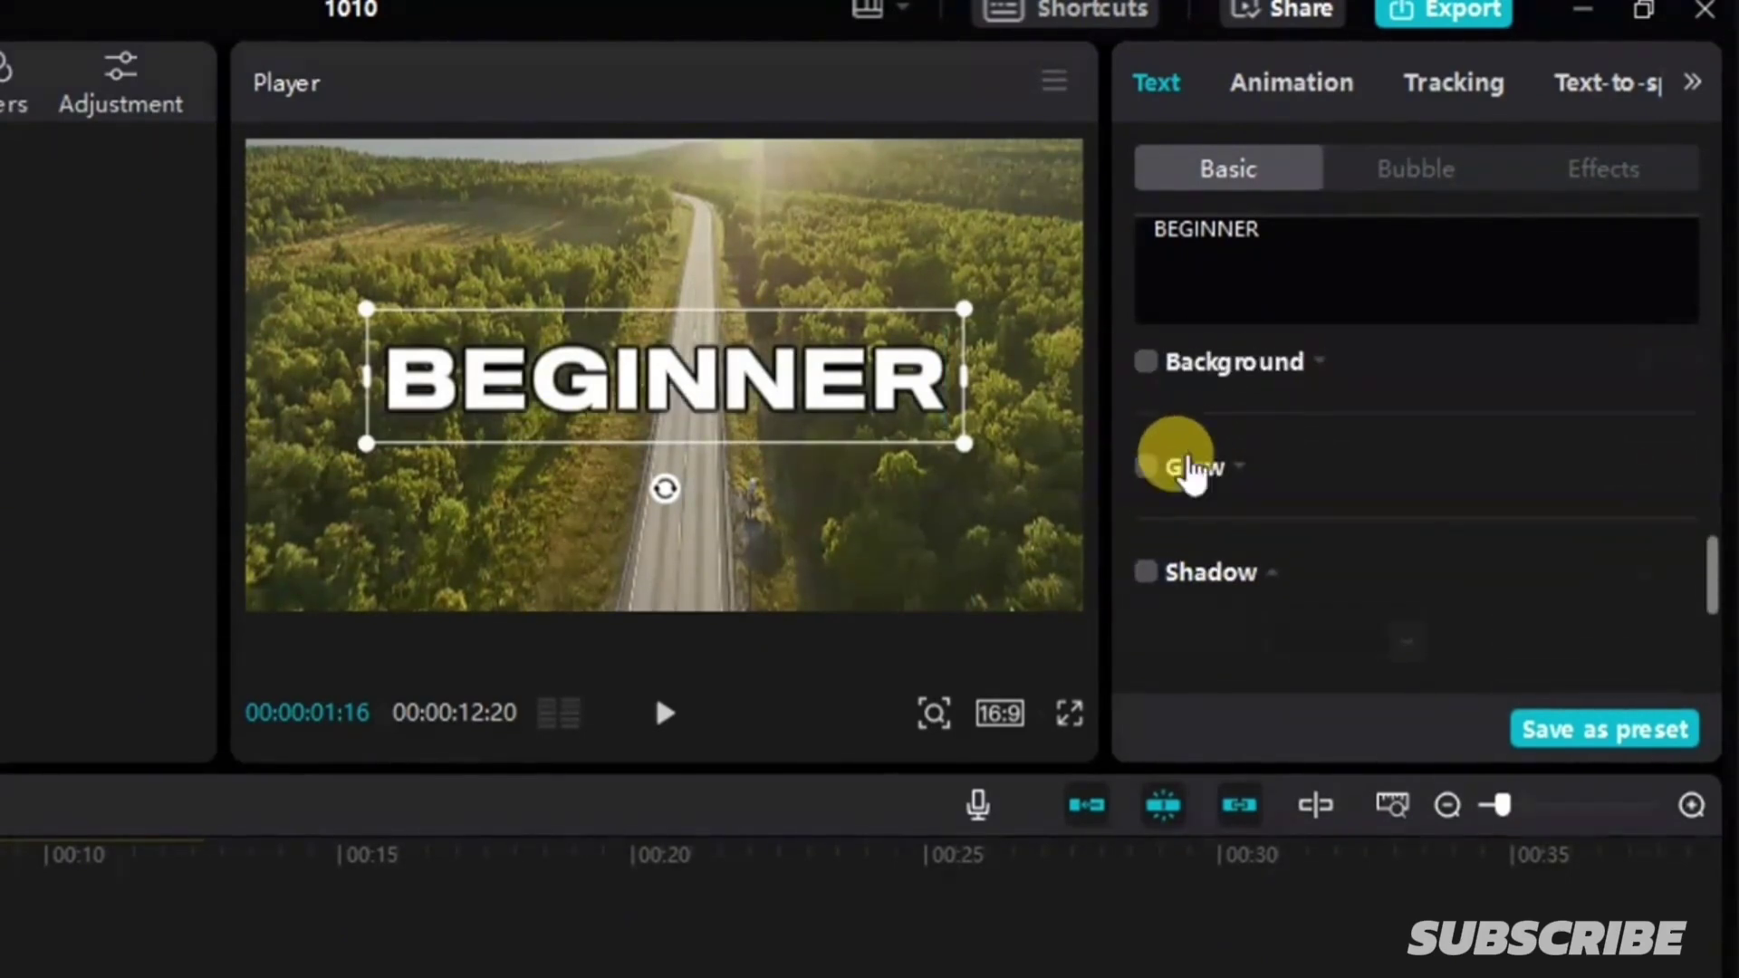
Step: Turn on Glow for the BEGINNER title, colour FFFFFF, intensity 63, range 58
click(1145, 468)
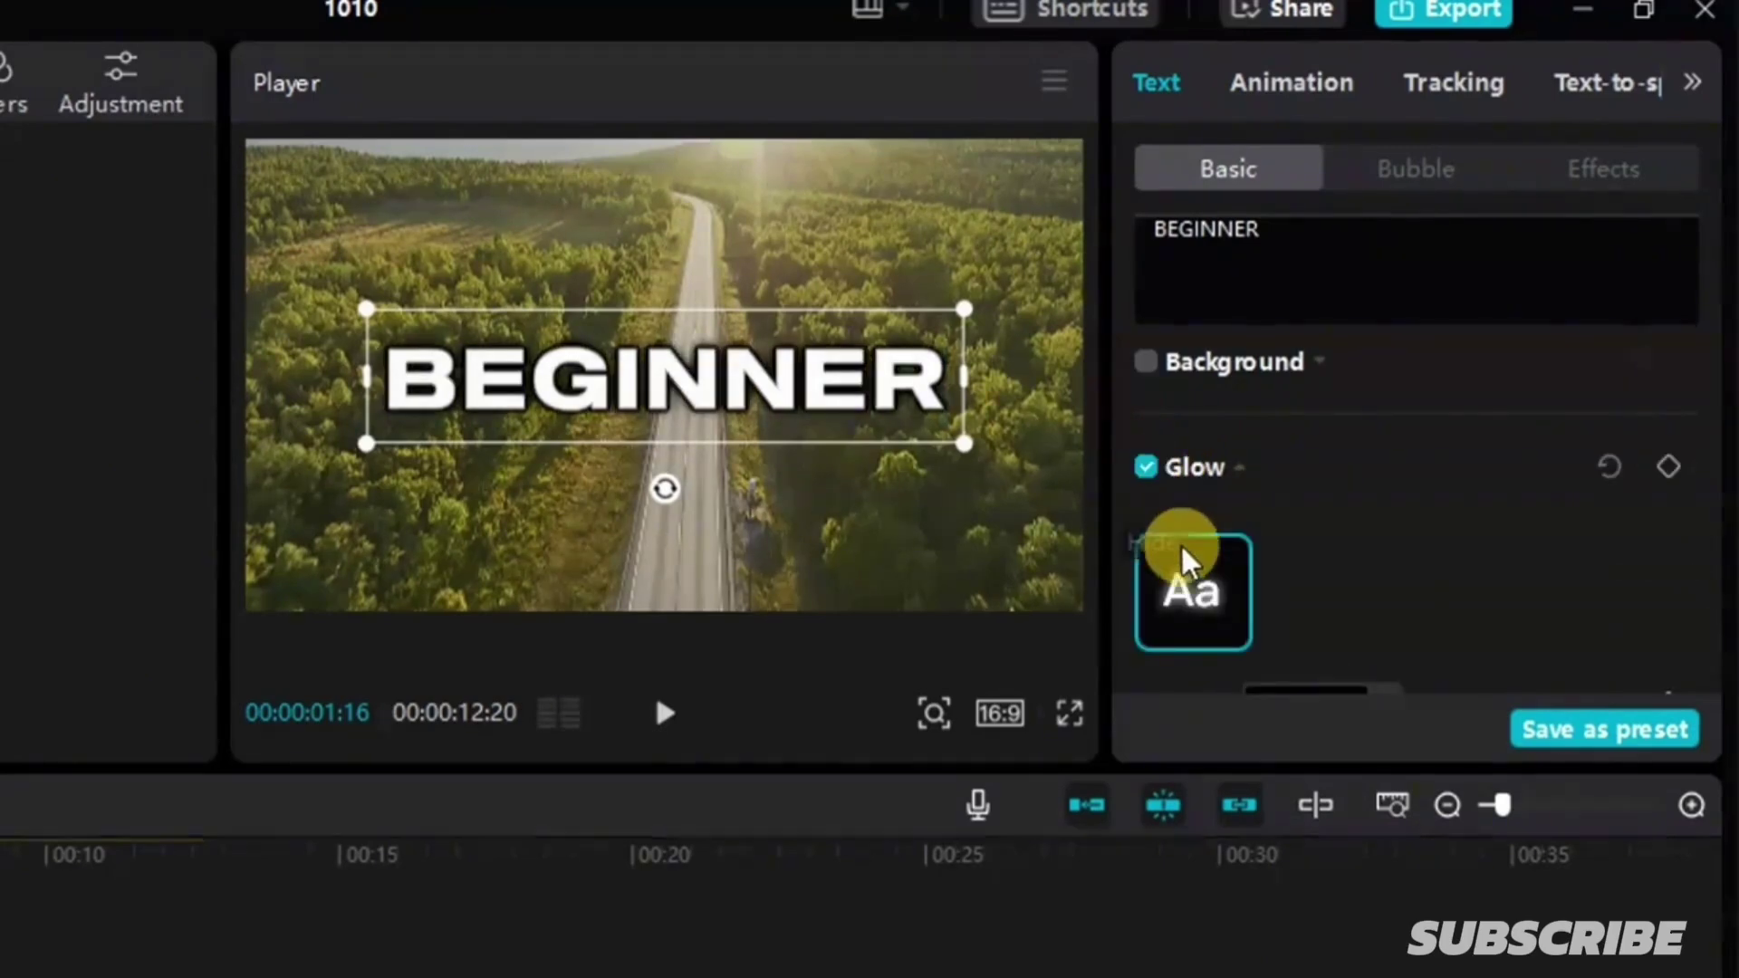
scroll(1338, 564, down, 3)
click(1313, 563)
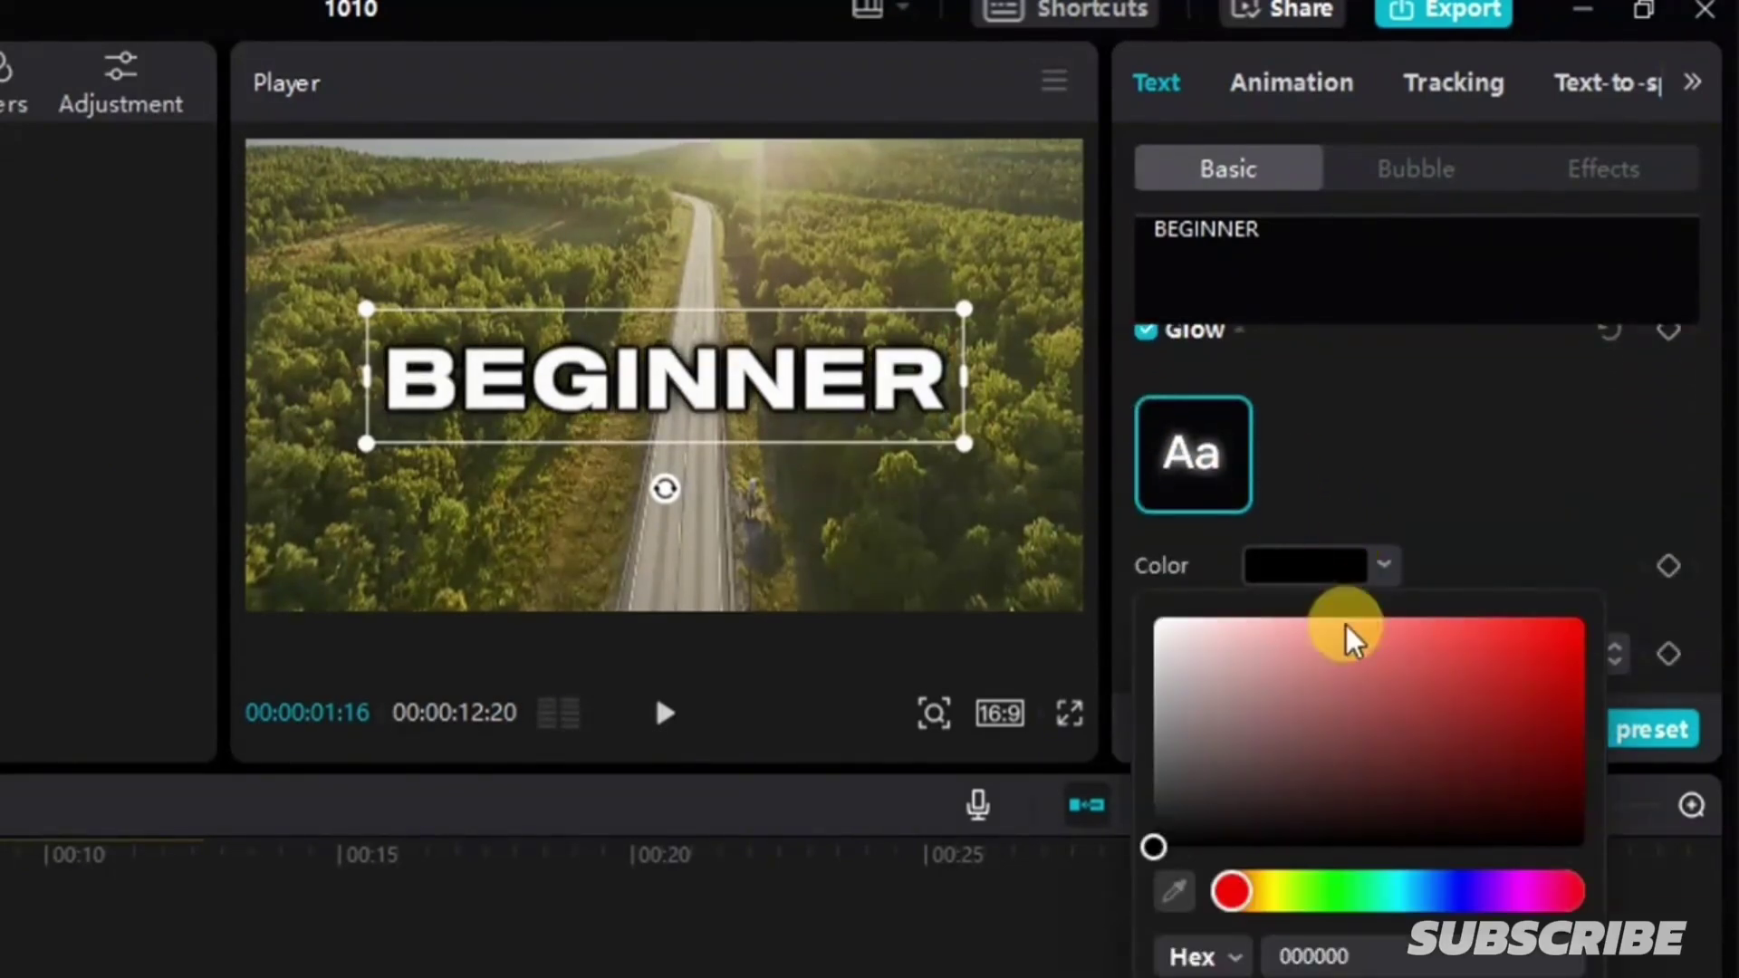
drag(1209, 634, 1126, 596)
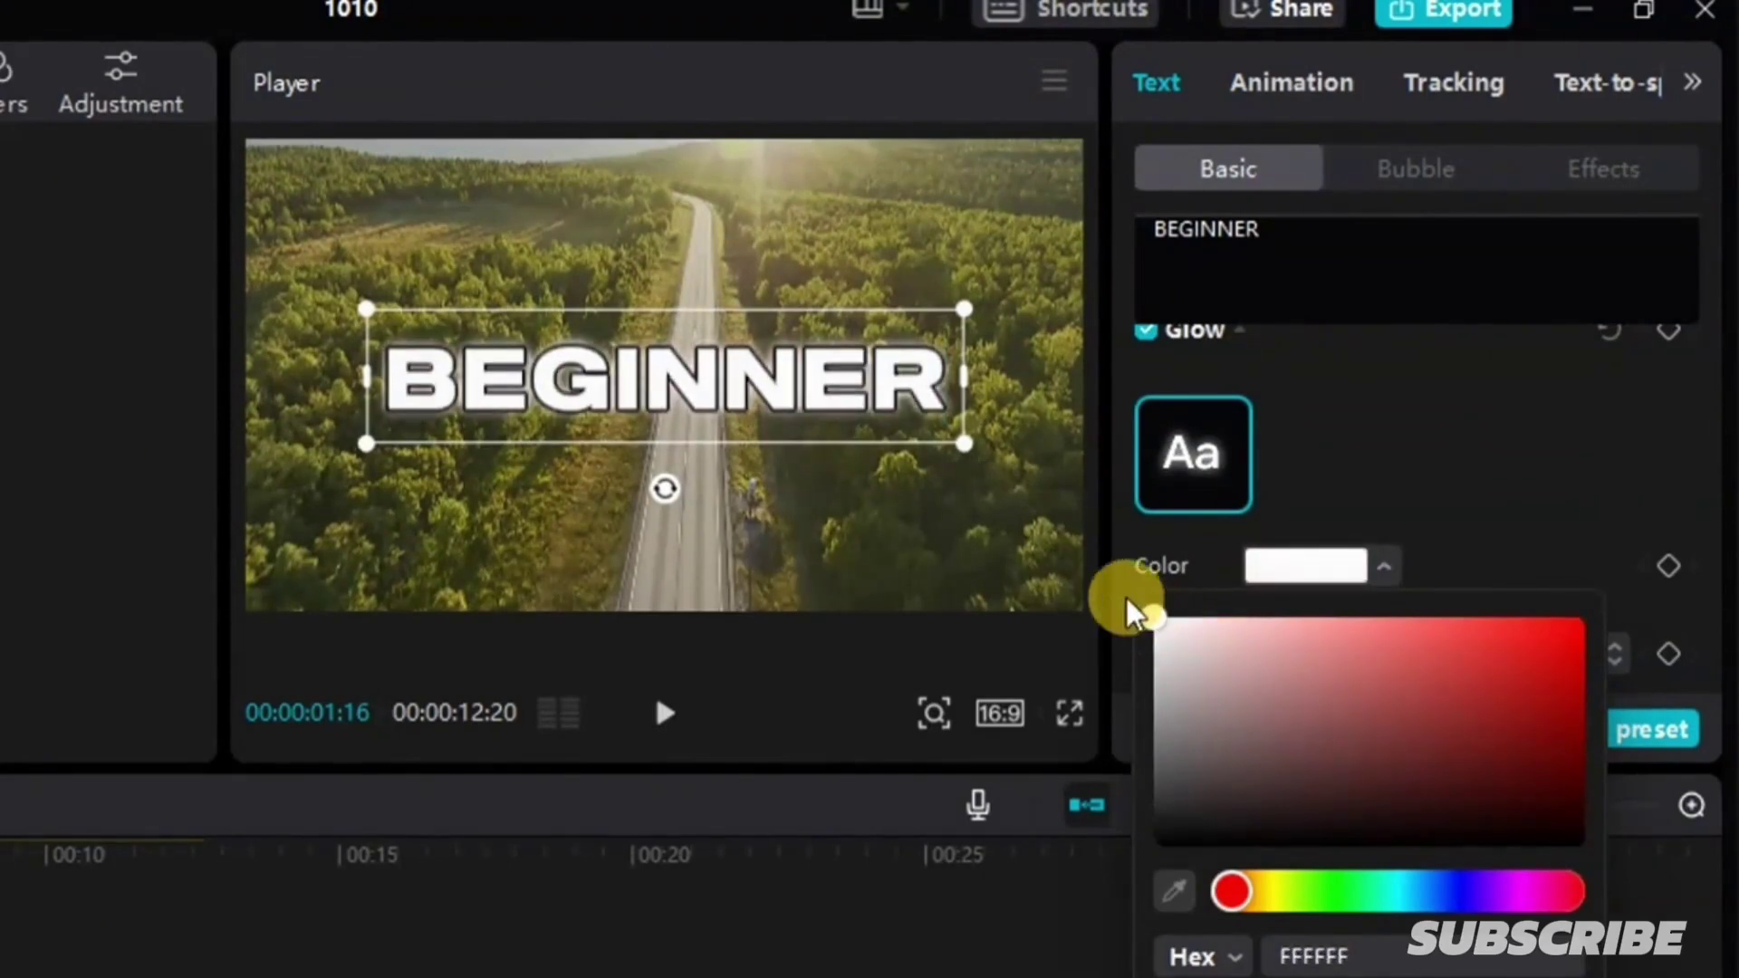
click(1523, 492)
scroll(1404, 548, down, 2)
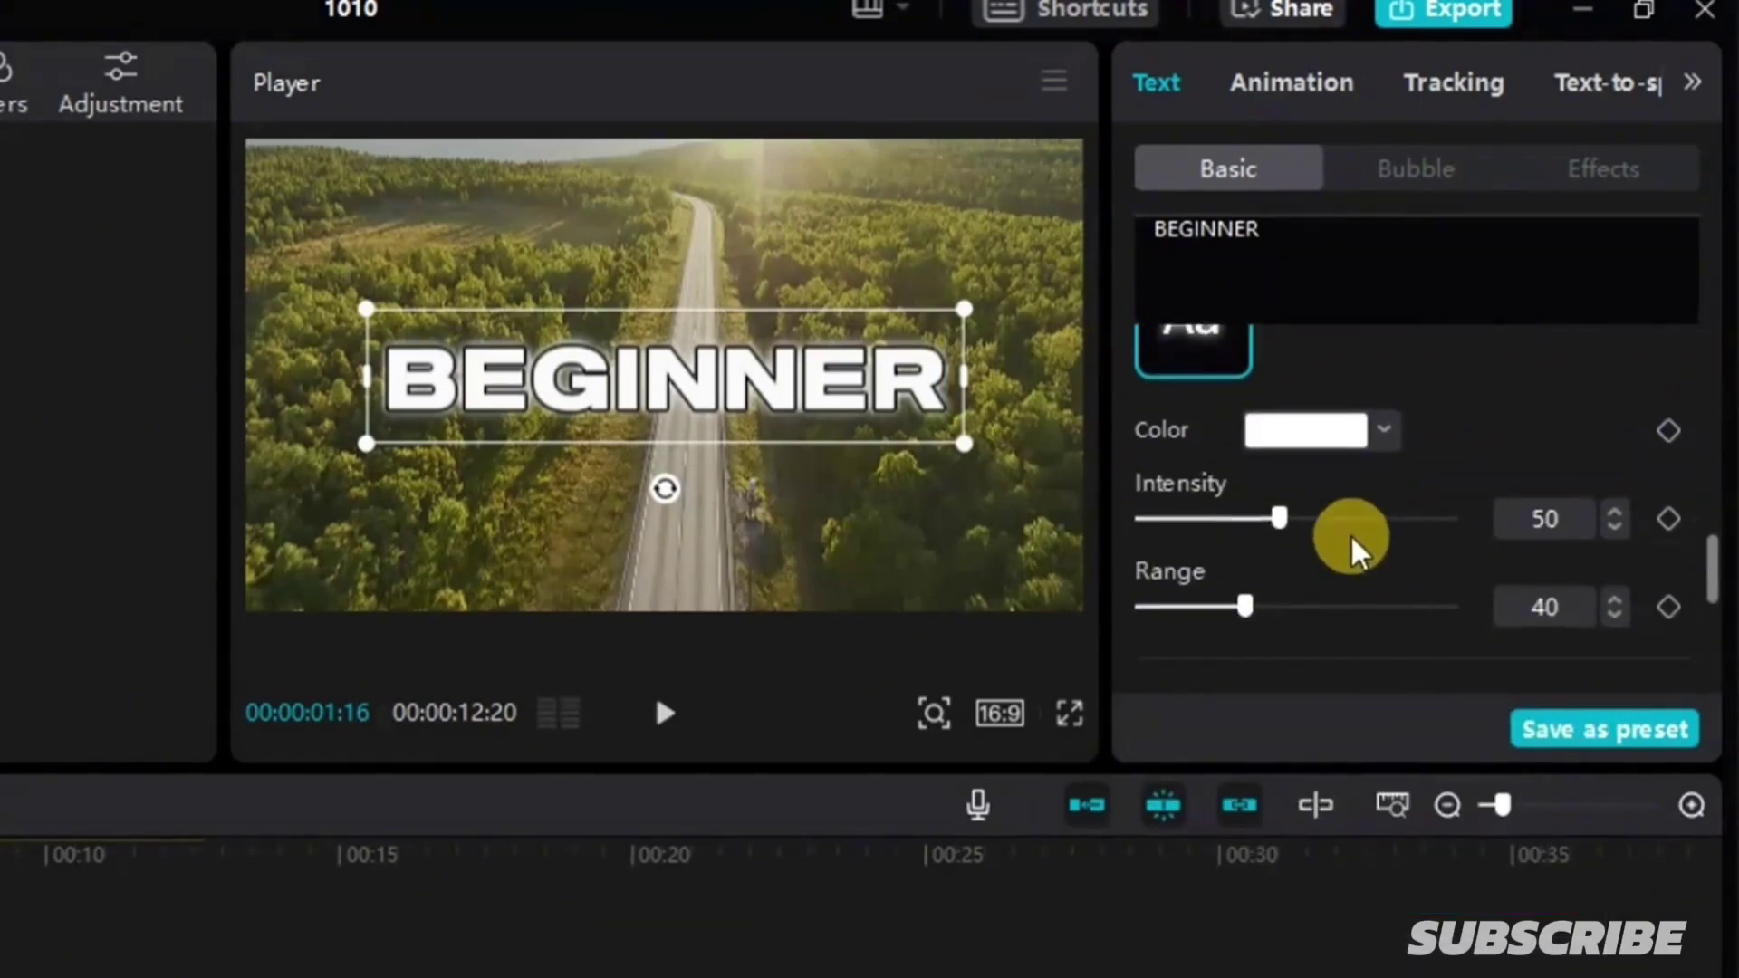
drag(1279, 517, 1327, 516)
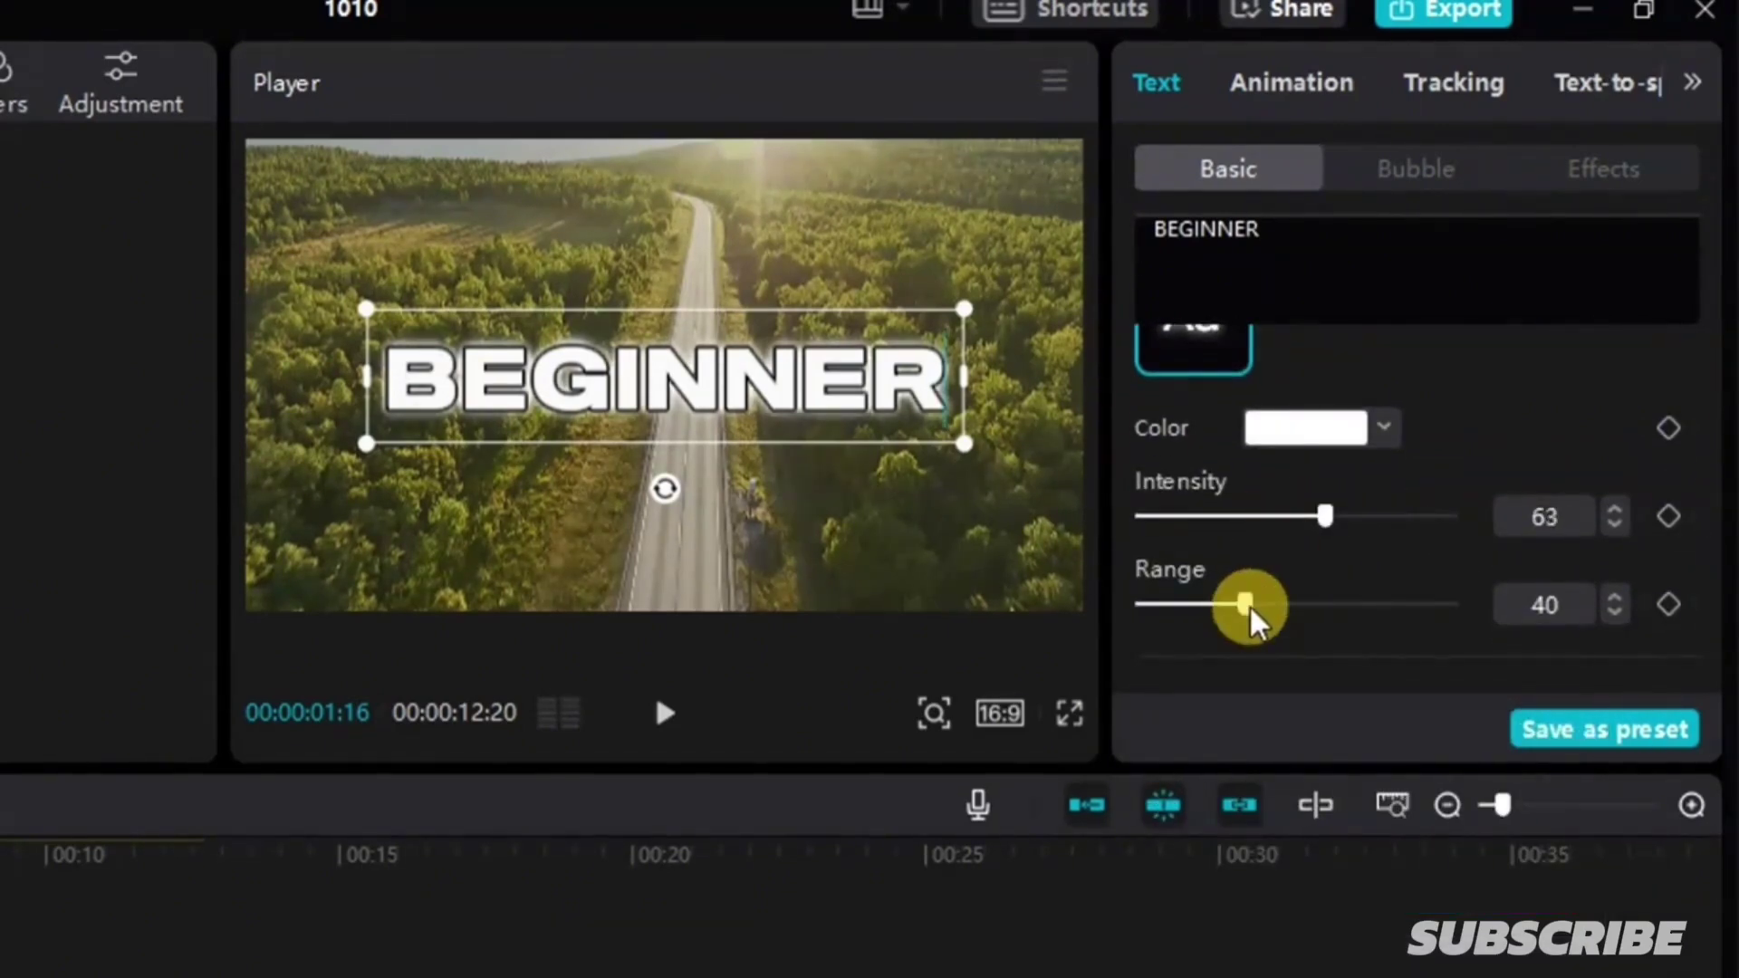
drag(1248, 605, 1312, 605)
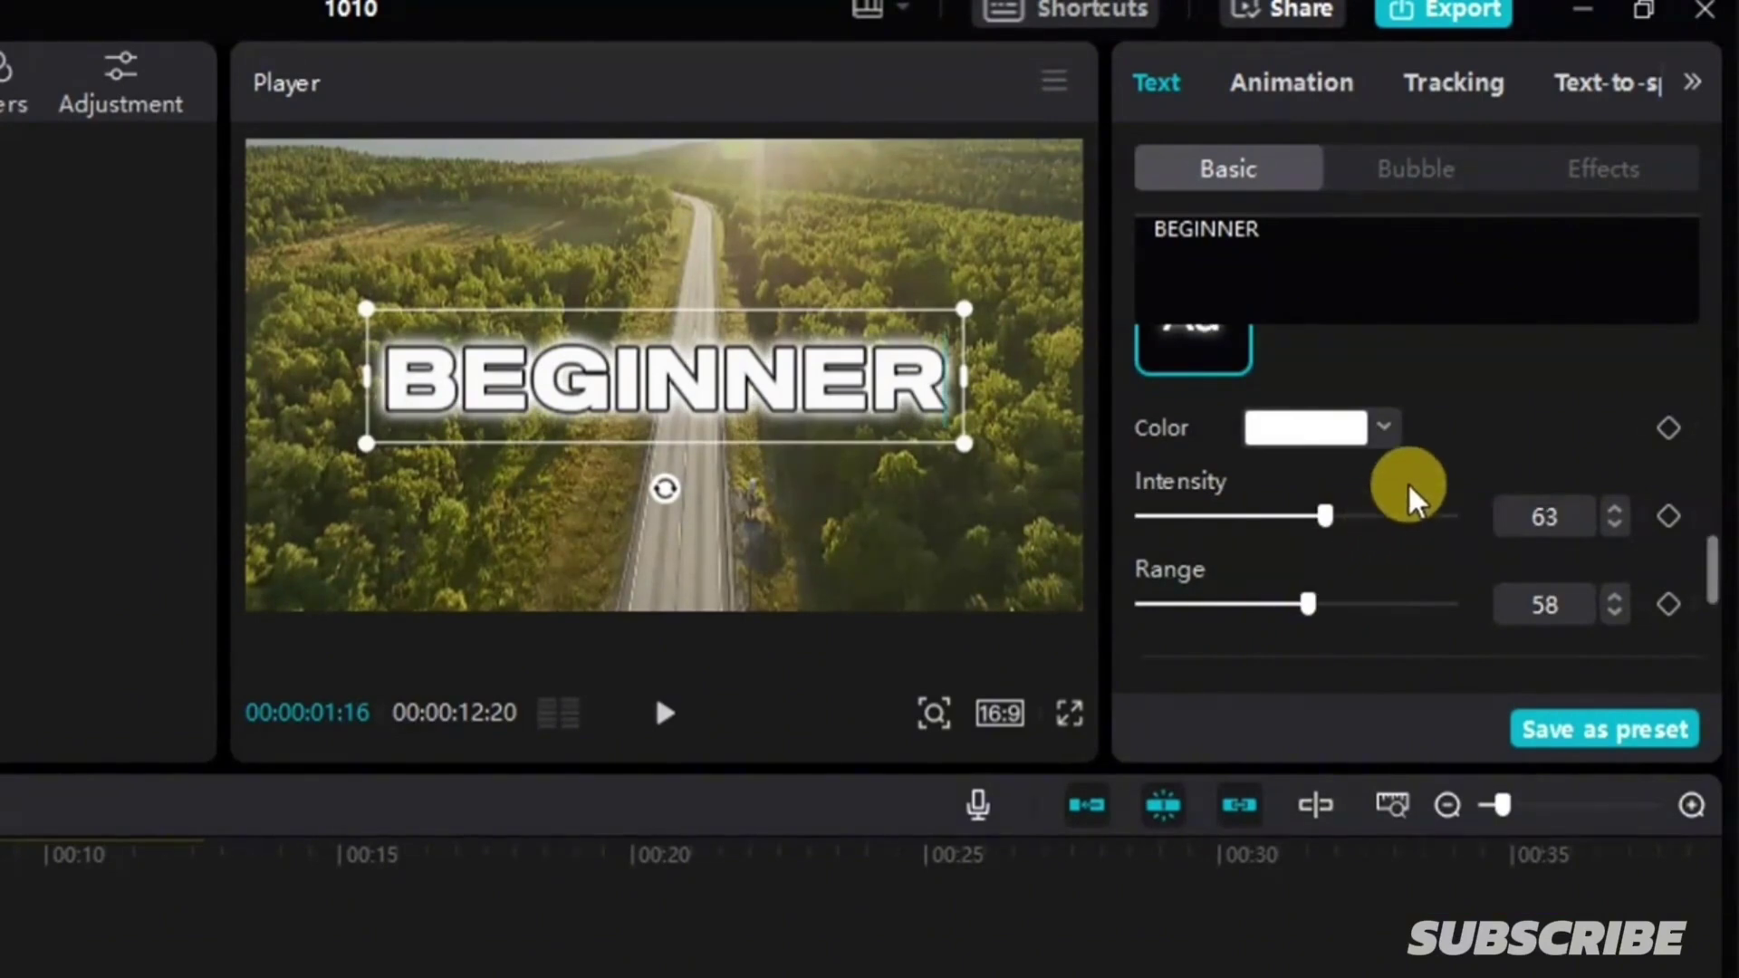
scroll(1408, 481, down, 5)
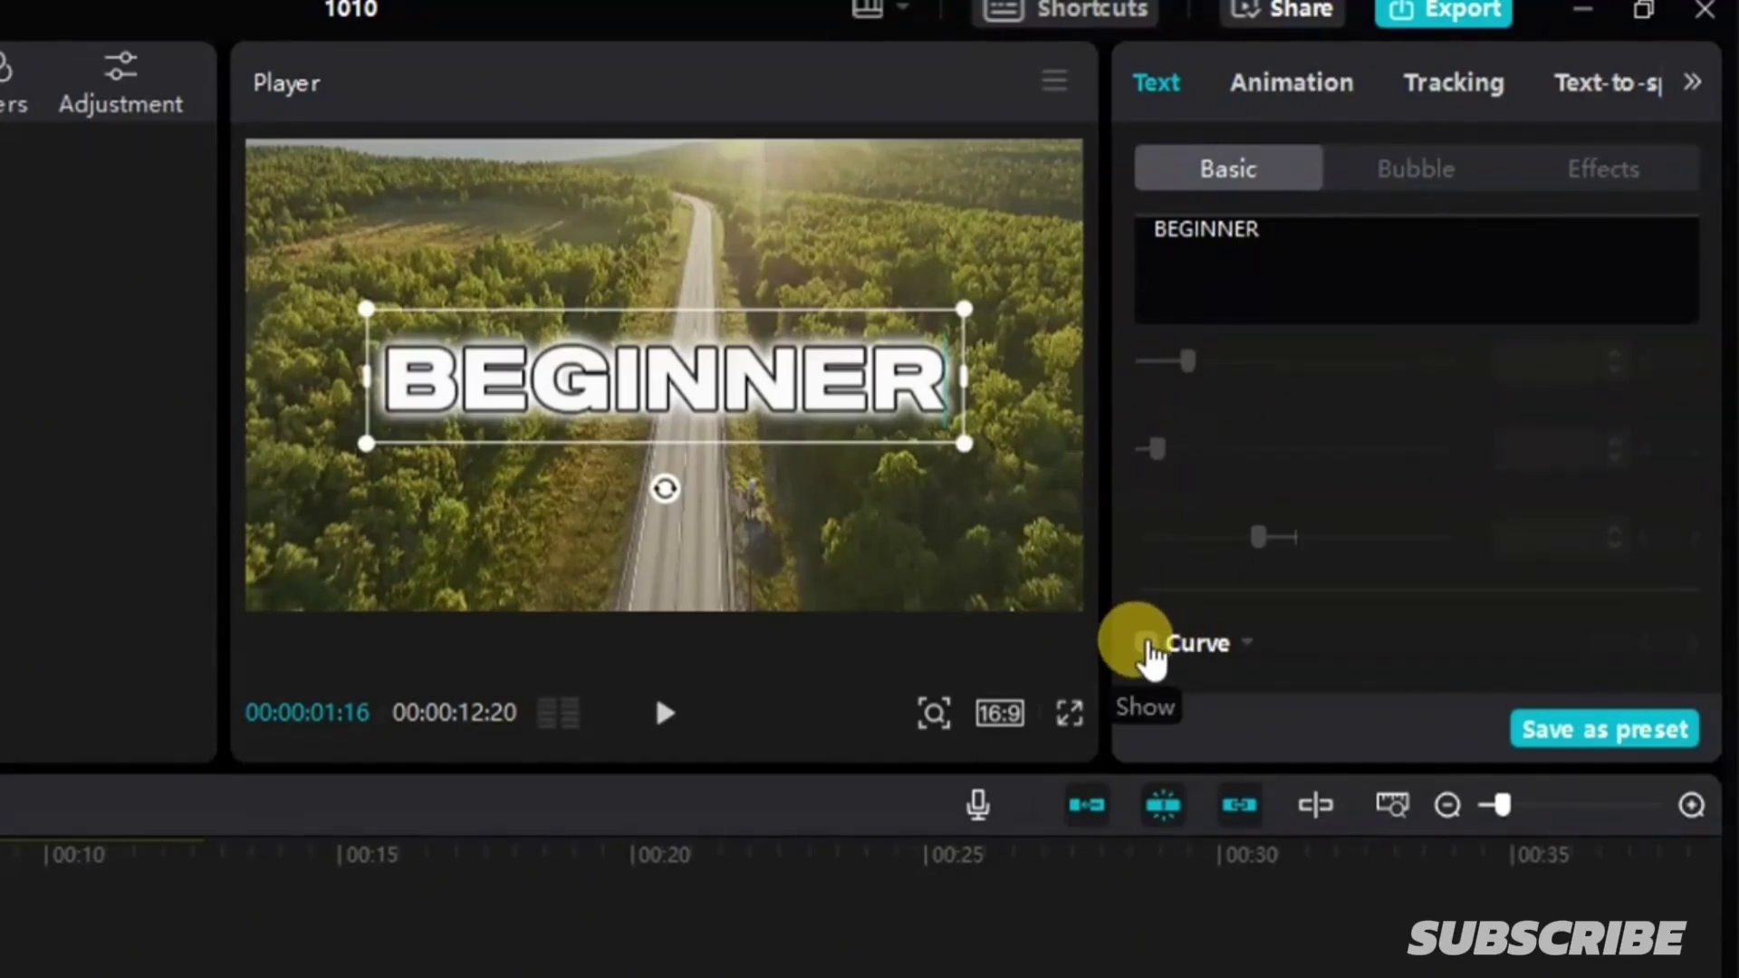
Step: Enable Curve on the BEGINNER title and test the strength, leaving it at -4°
click(1146, 649)
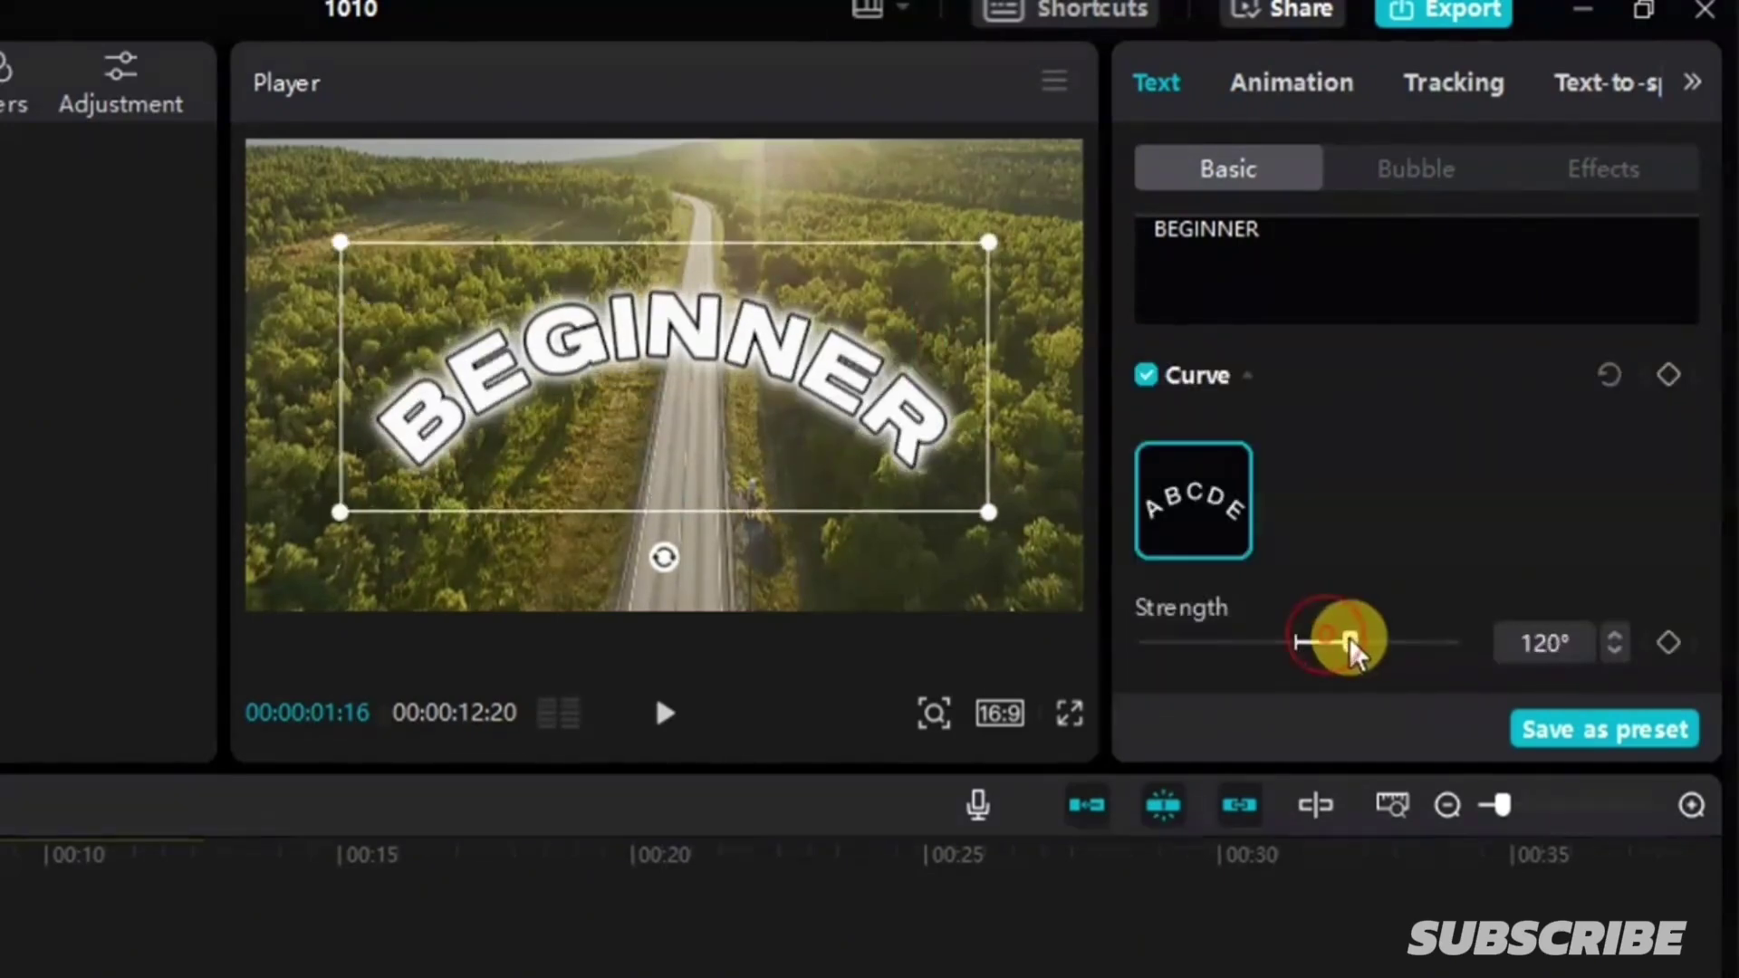
drag(1339, 640, 1293, 646)
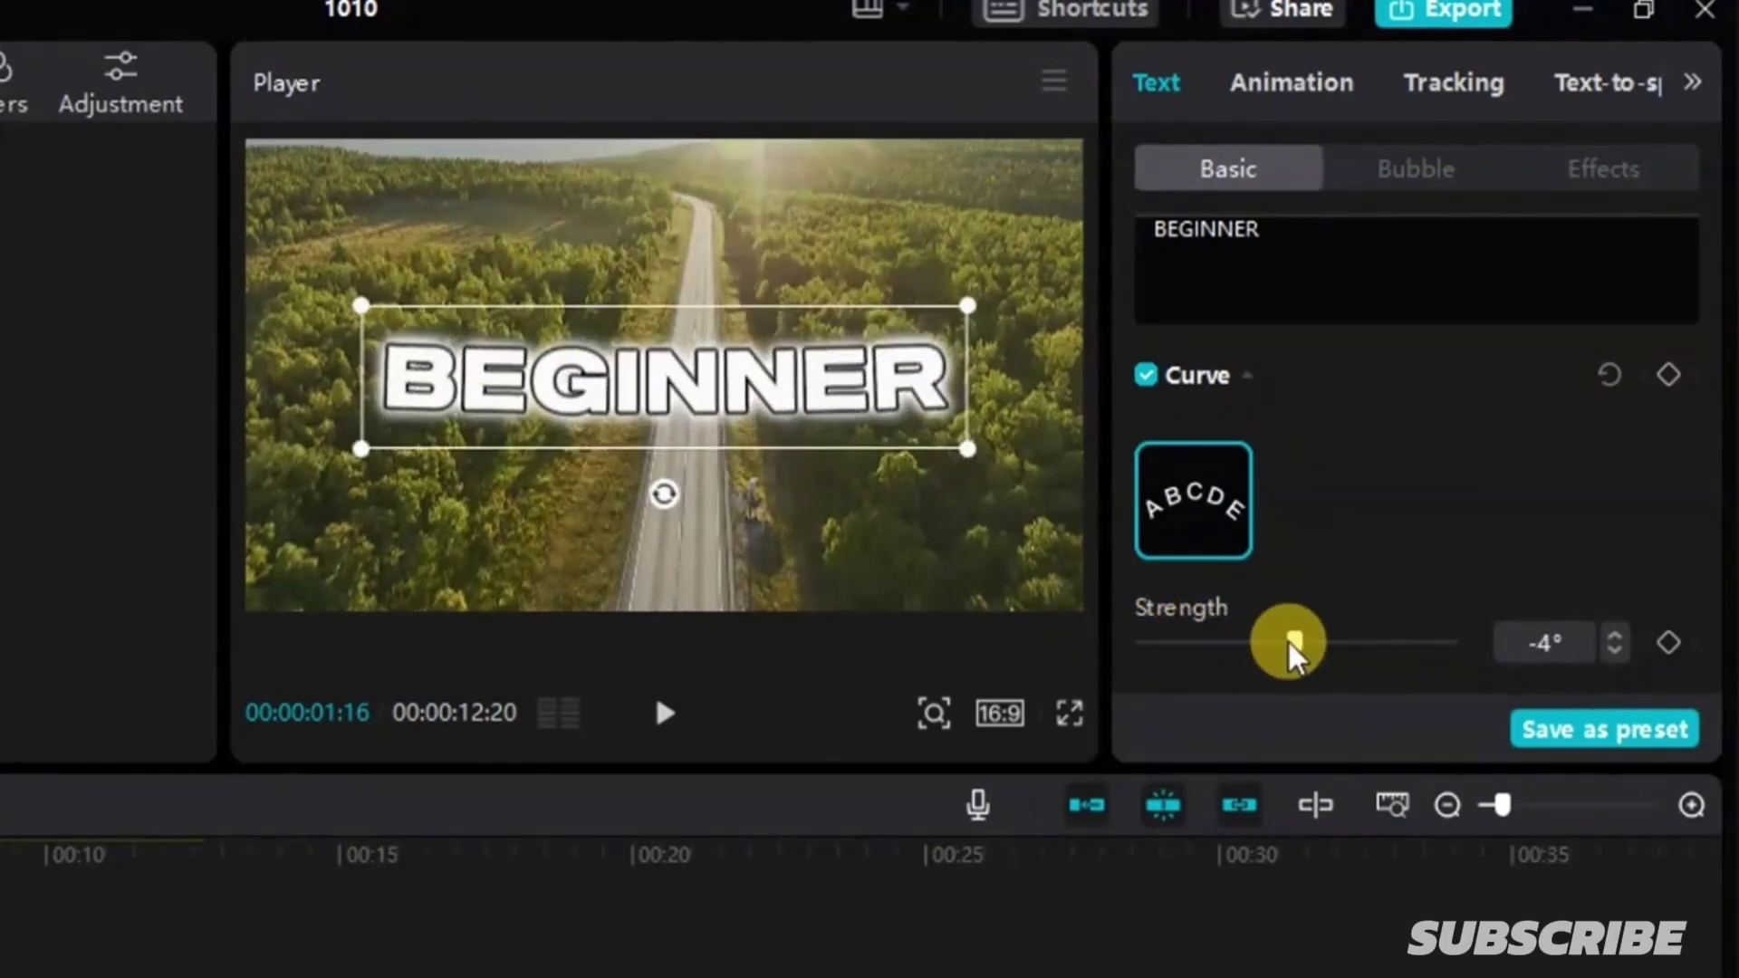